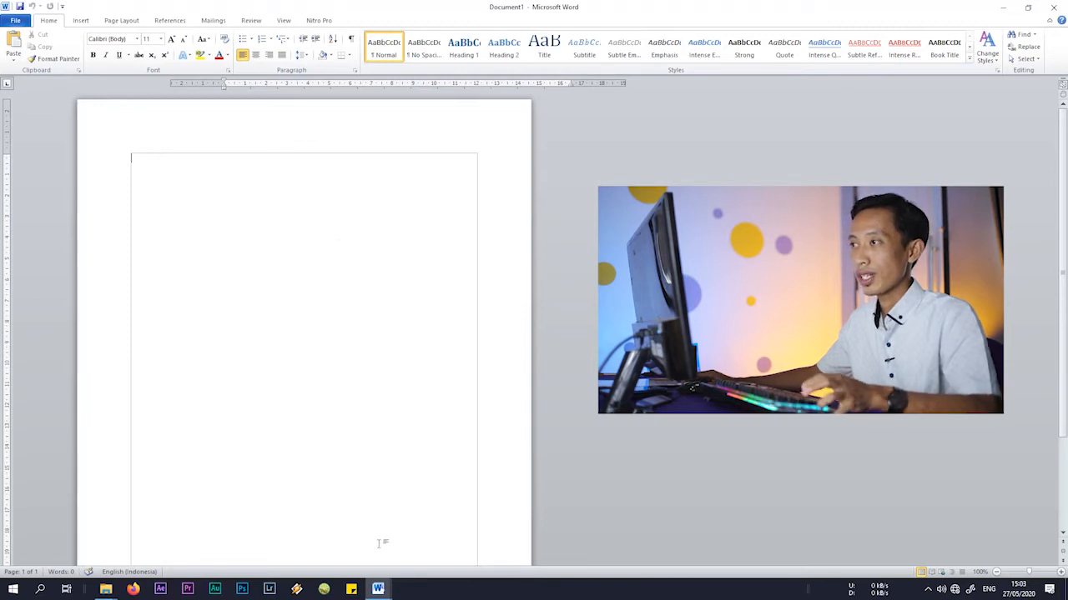
# - Switch to Soal Word 1.doc and copy the three paragraphs from "Kalau gampangnya saja" to the end of the "Akhirnyaa" paragraph
pyautogui.moveTo(380, 590)
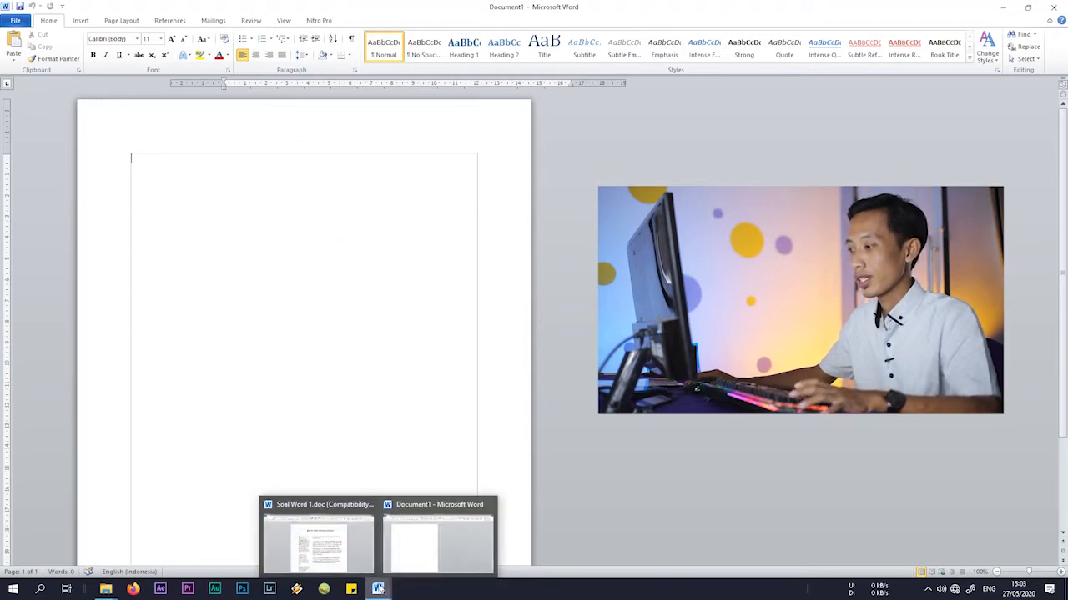
pyautogui.click(336, 539)
pyautogui.scroll(-2, 549, 333)
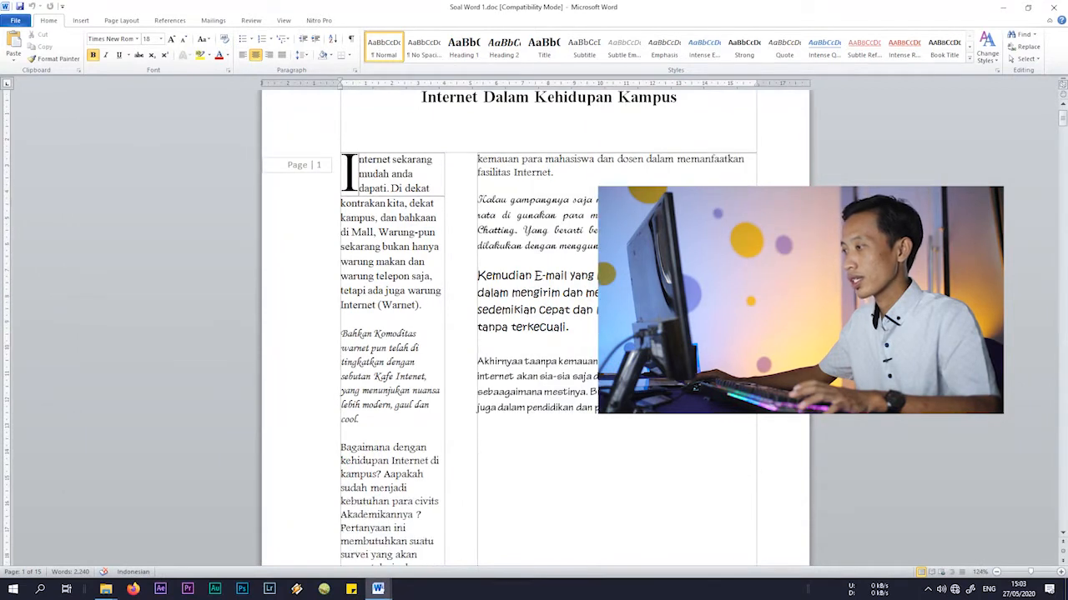
pyautogui.moveTo(709, 412); pyautogui.dragTo(534, 214)
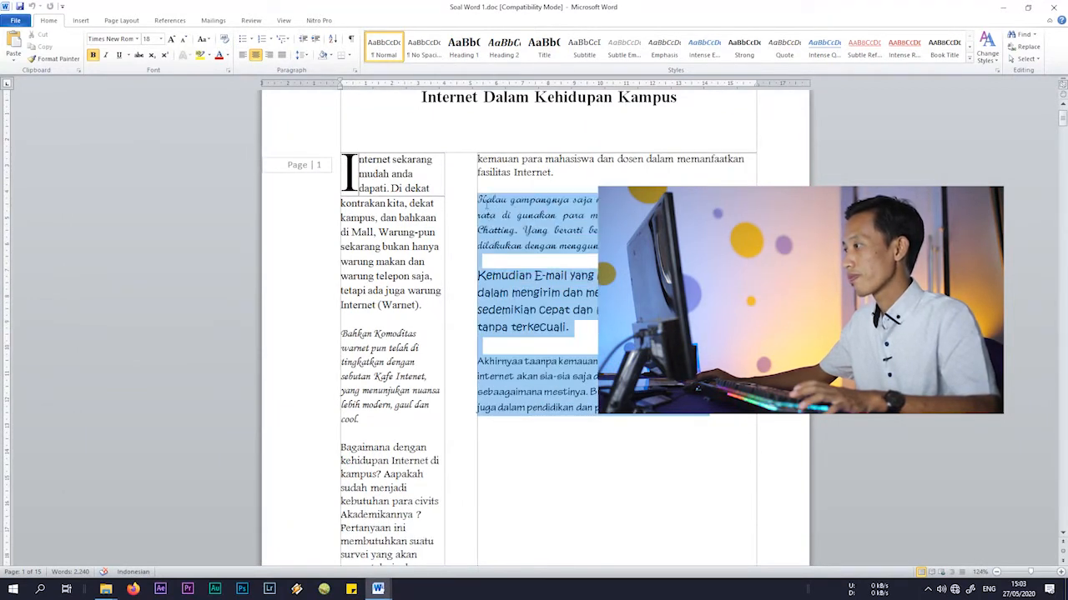
pyautogui.rightClick(533, 215)
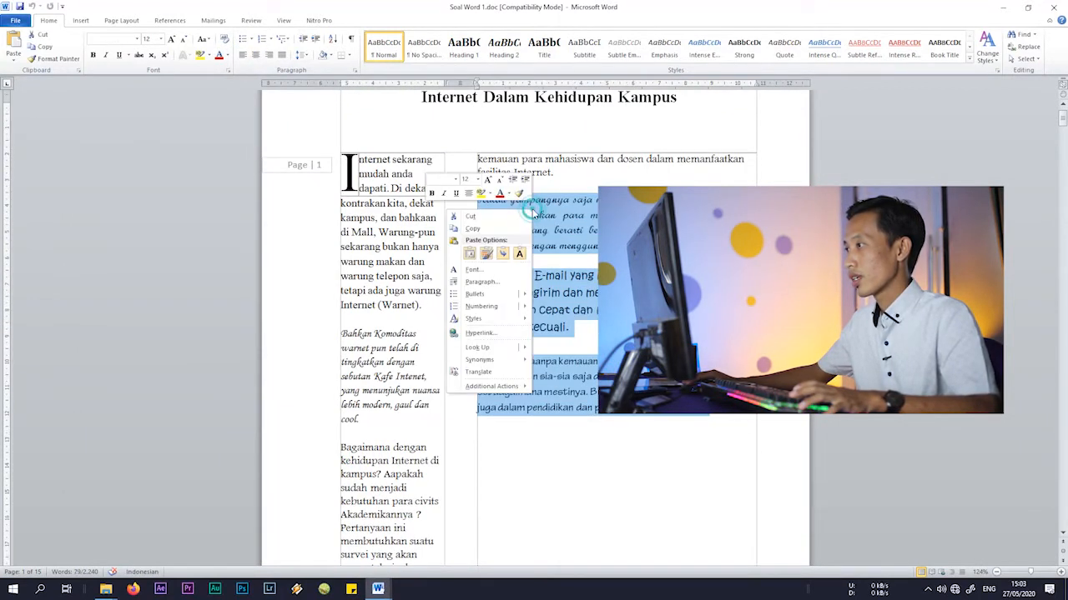
pyautogui.click(493, 230)
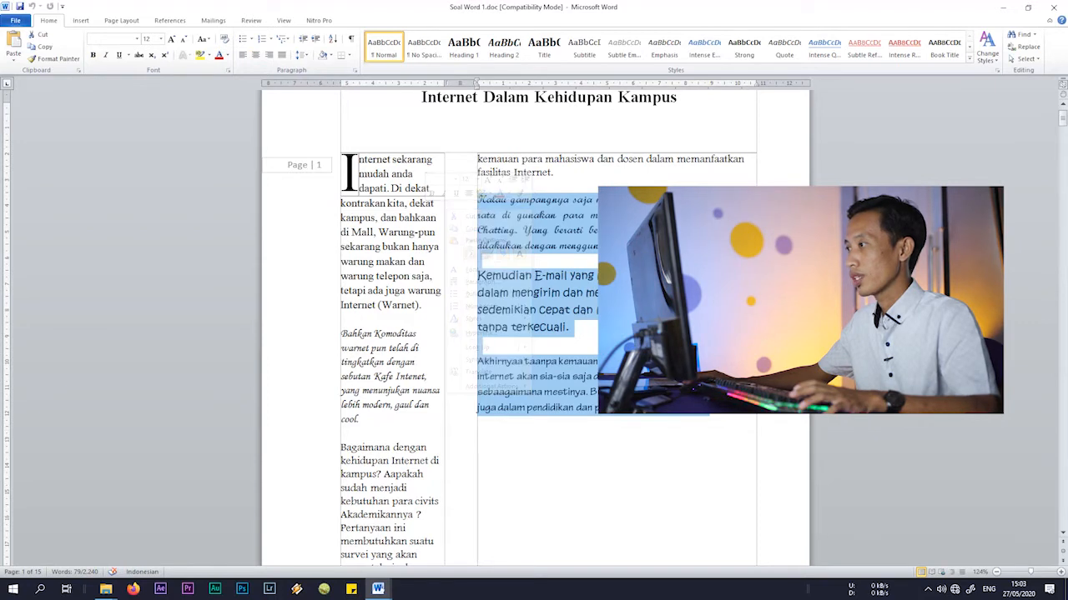
pyautogui.rightClick(534, 225)
pyautogui.rightClick(589, 234)
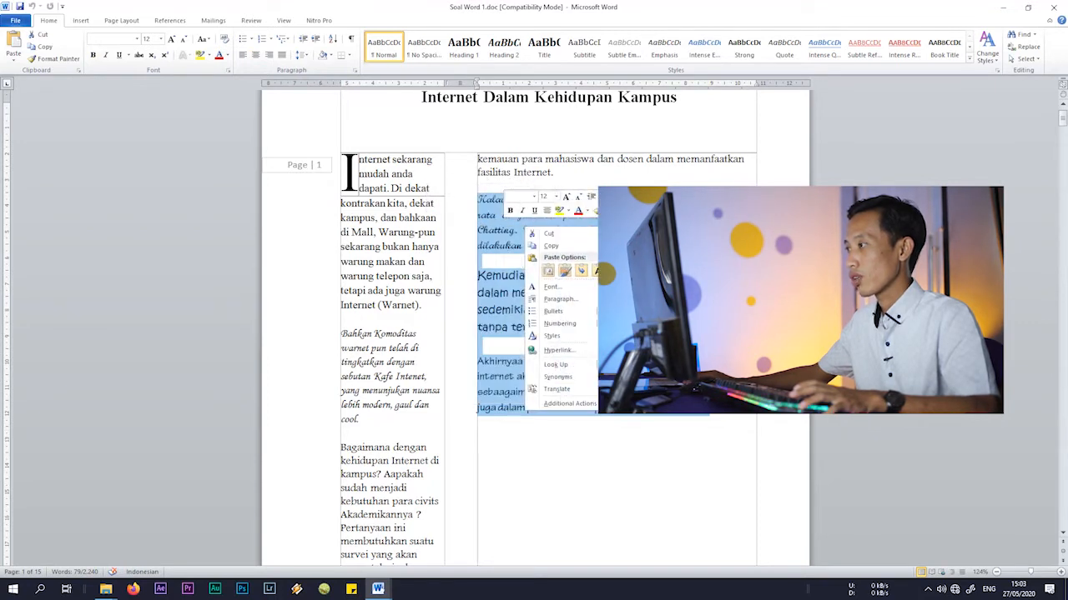
pyautogui.click(568, 246)
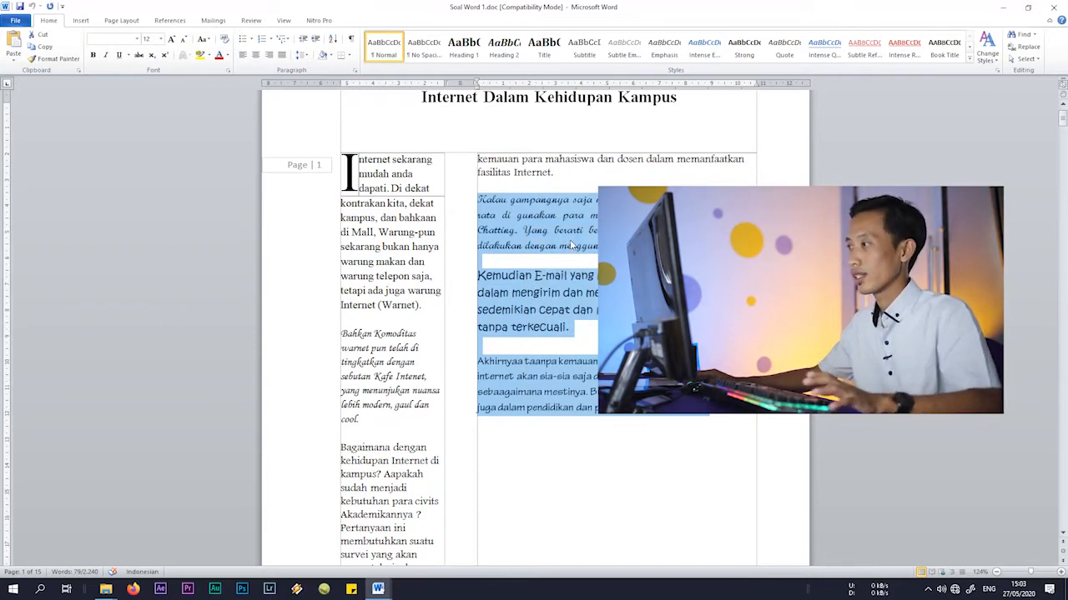
# - Return to Document1 and paste the copied paragraphs into the blank page, keeping their source formatting
pyautogui.moveTo(378, 592)
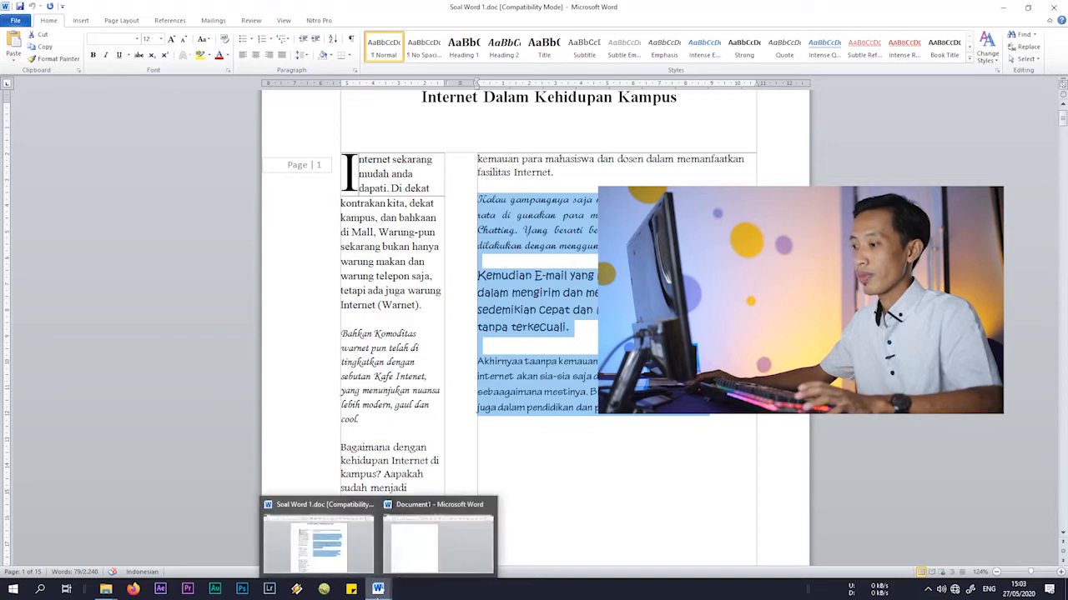
pyautogui.click(424, 550)
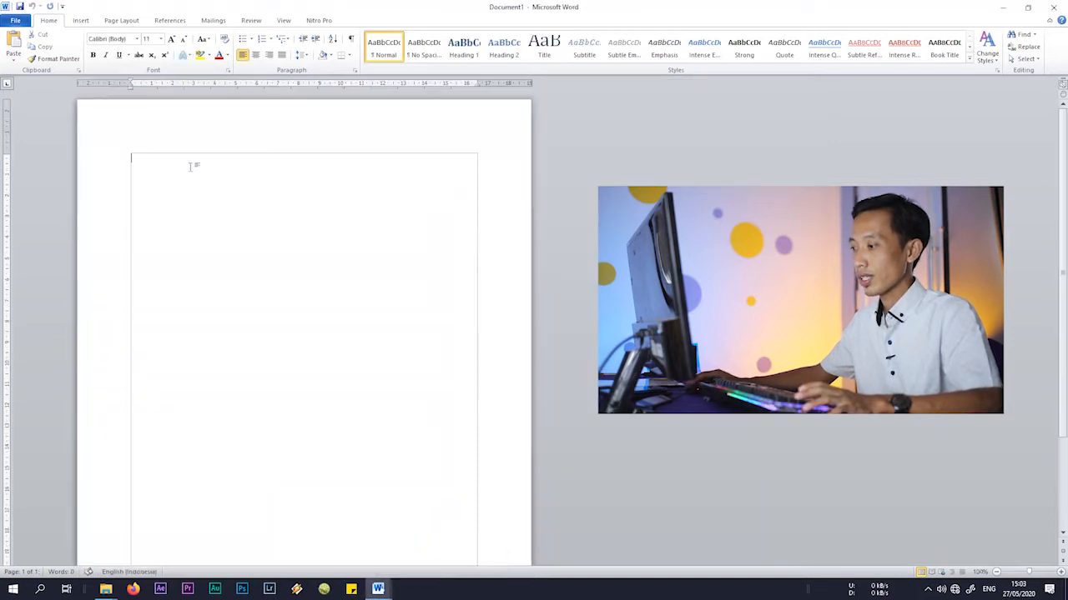
pyautogui.hotkey('ctrl', 'v')
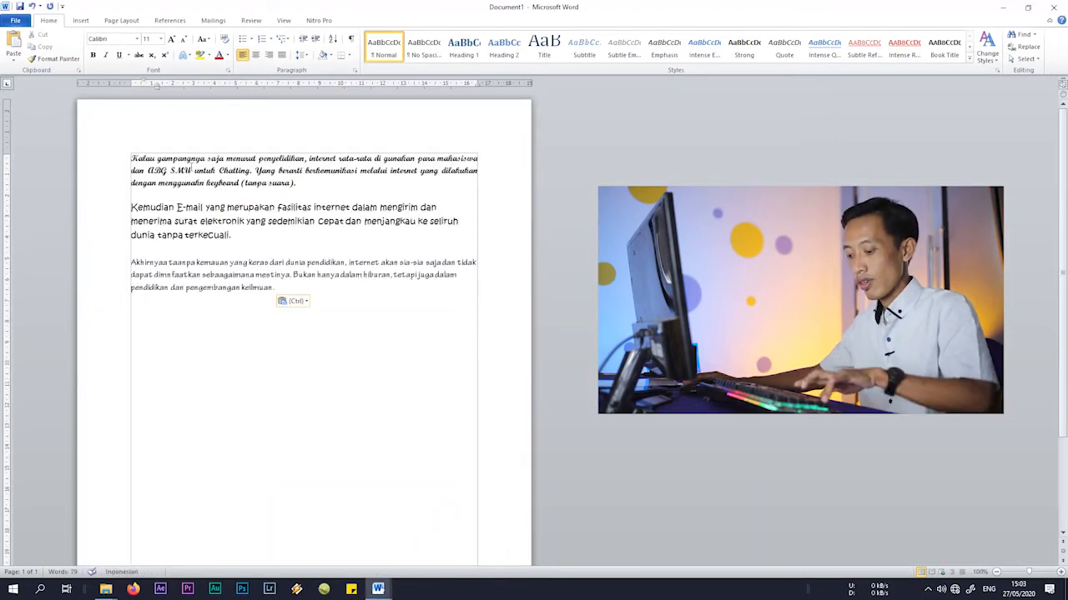
pyautogui.hotkey('ctrl', 'z')
pyautogui.rightClick(187, 158)
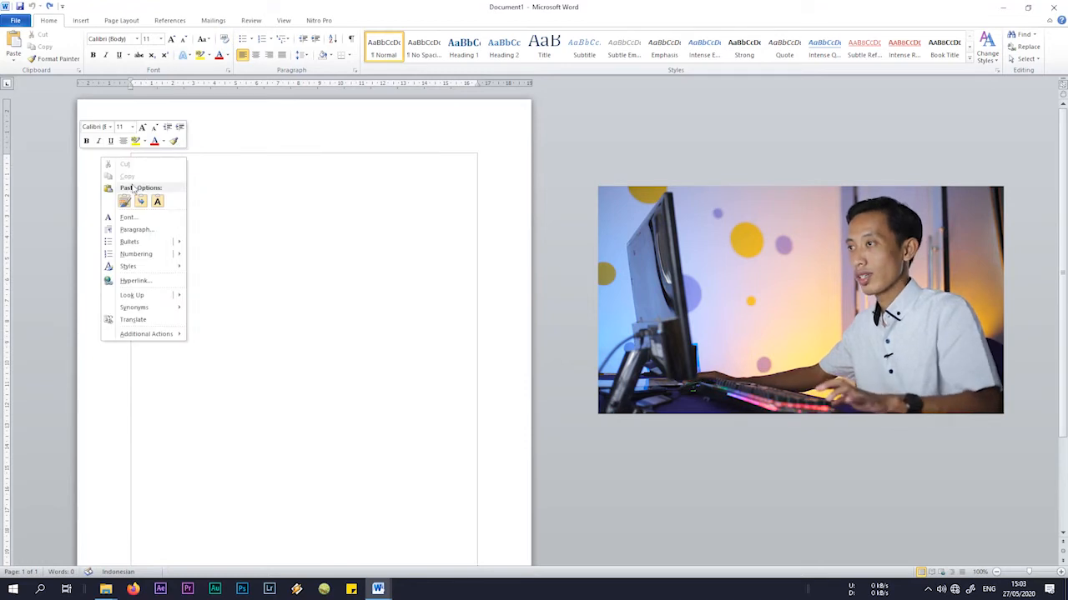
pyautogui.click(125, 203)
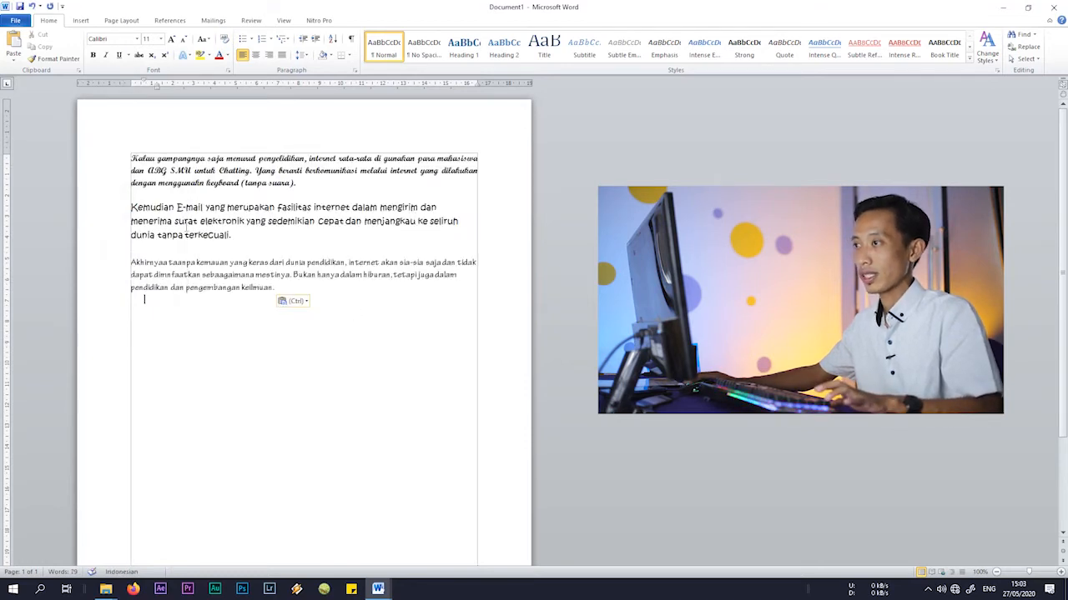
# - Insert the title line "Internet dalam kehidupan Kampus" above the first paragraph, with a blank line between them
pyautogui.click(134, 158)
pyautogui.press('Return')
pyautogui.click(148, 167)
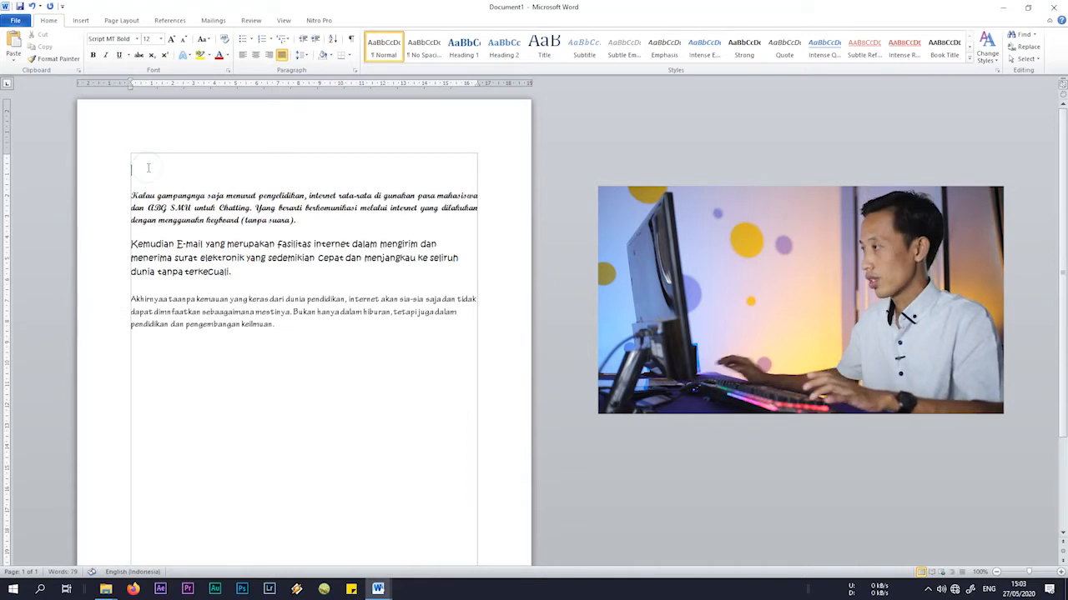
pyautogui.press('Delete')
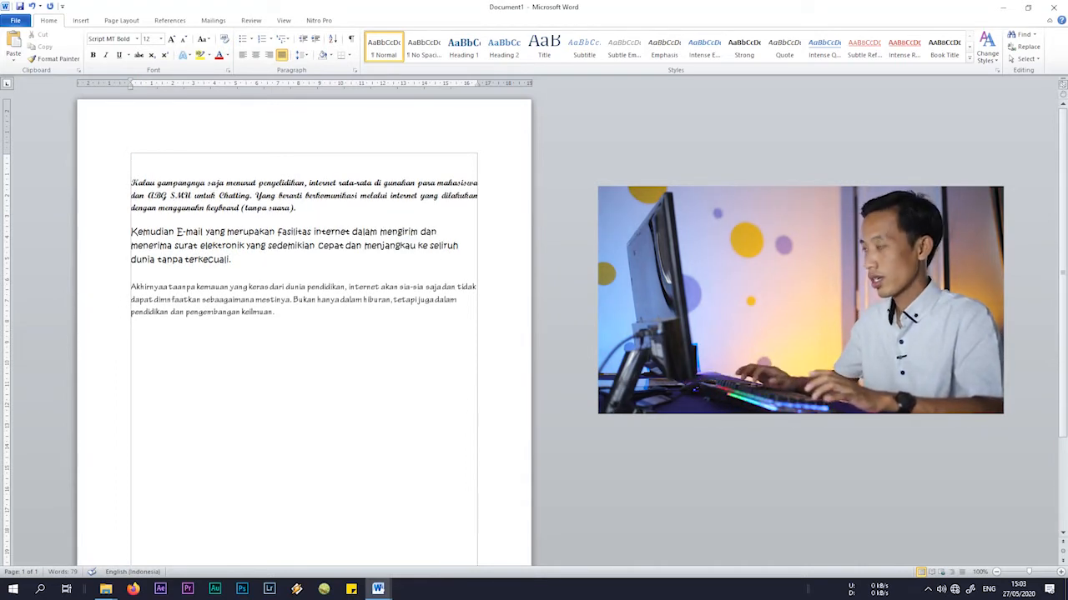
pyautogui.write('Inter')
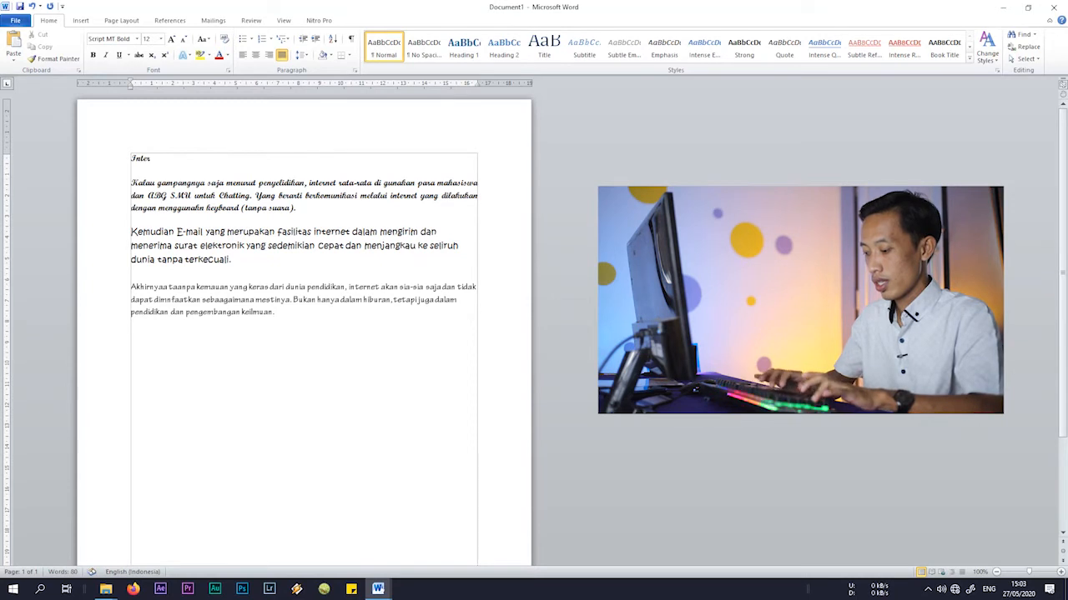
pyautogui.write('net dalam kehidu')
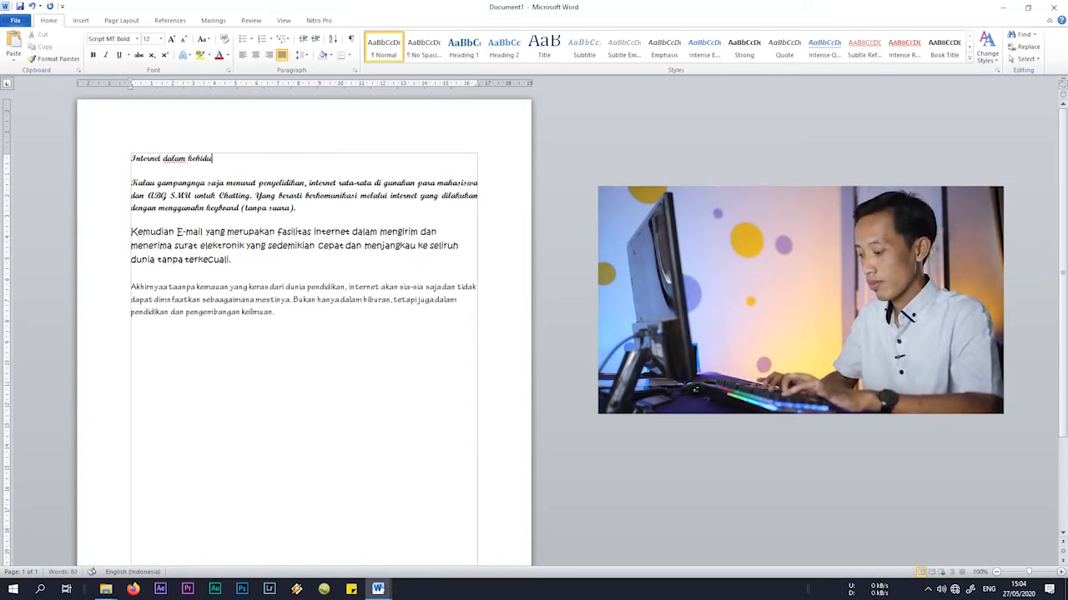
pyautogui.write('pan Kmap')
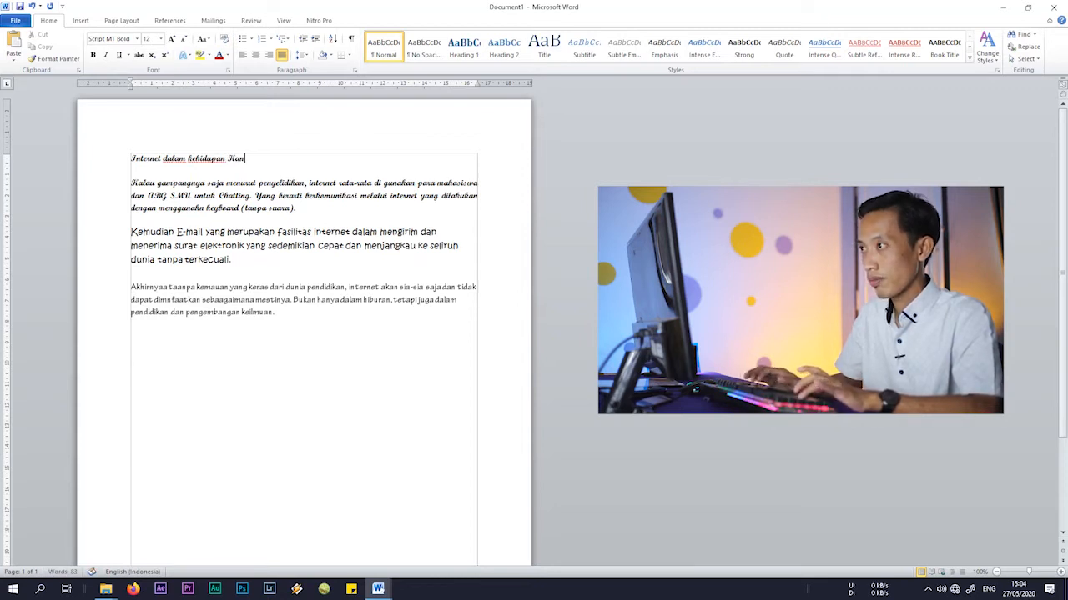
pyautogui.write('us')
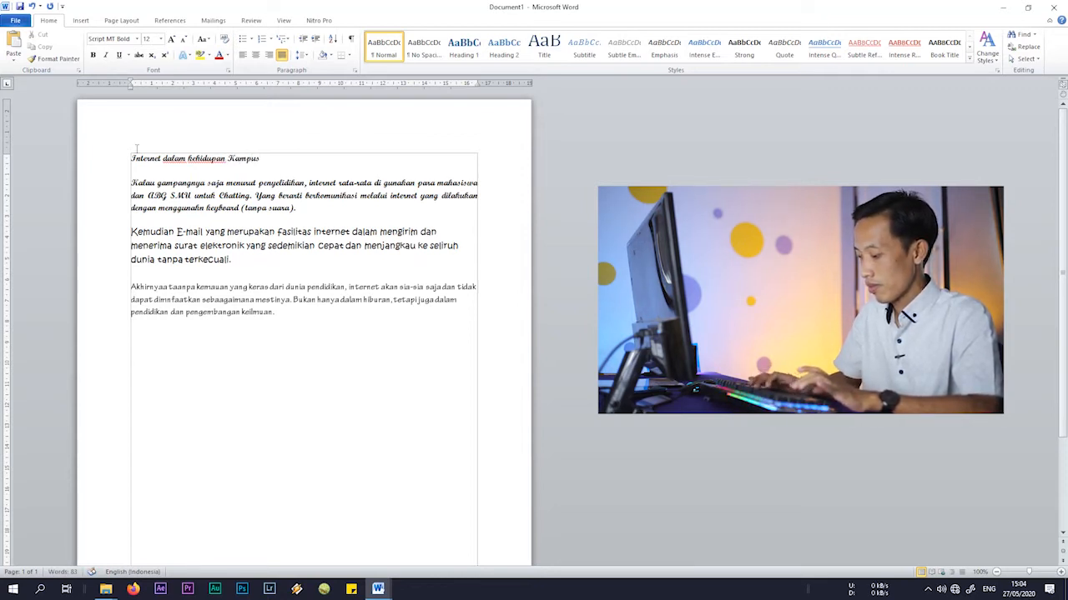
# - Change the font of the entire document text to Times New Roman
pyautogui.click(297, 327)
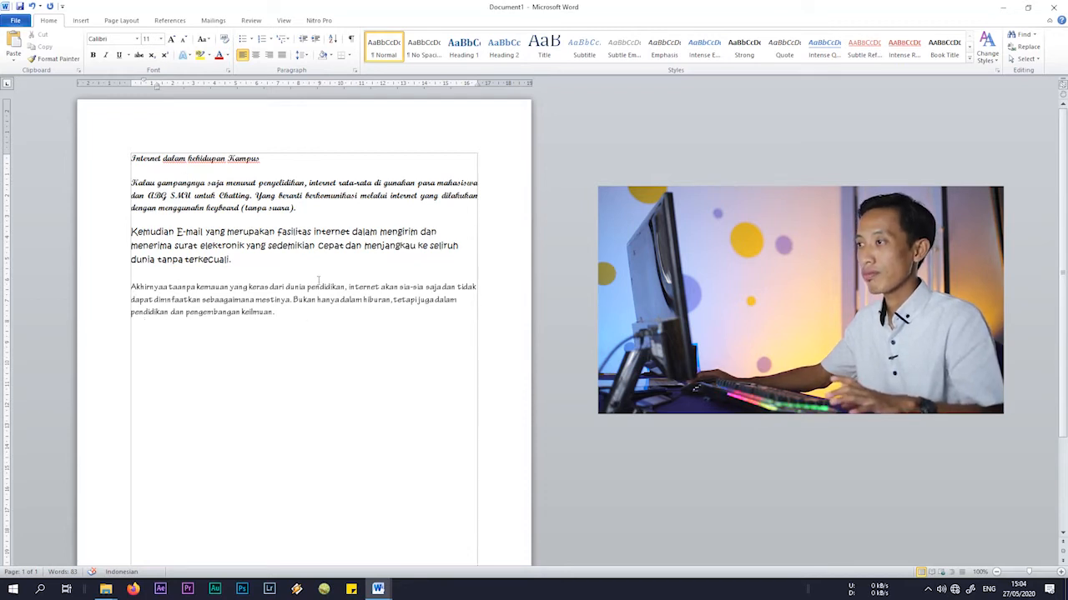
pyautogui.moveTo(286, 315); pyautogui.dragTo(128, 158)
pyautogui.click(277, 350)
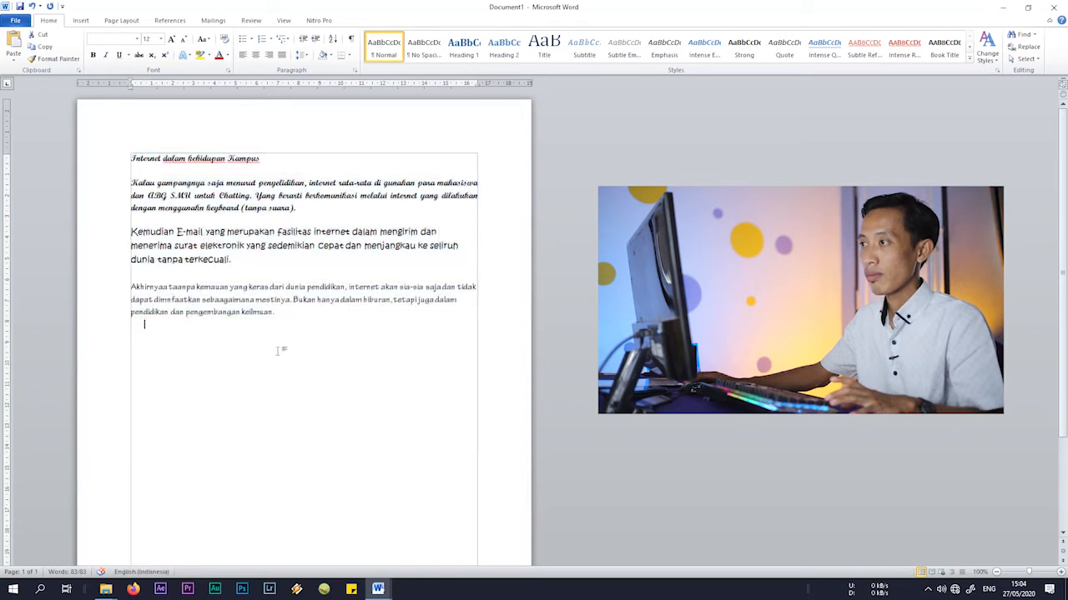
pyautogui.hotkey('ctrl', 'a')
pyautogui.hotkey('ctrl', 's')
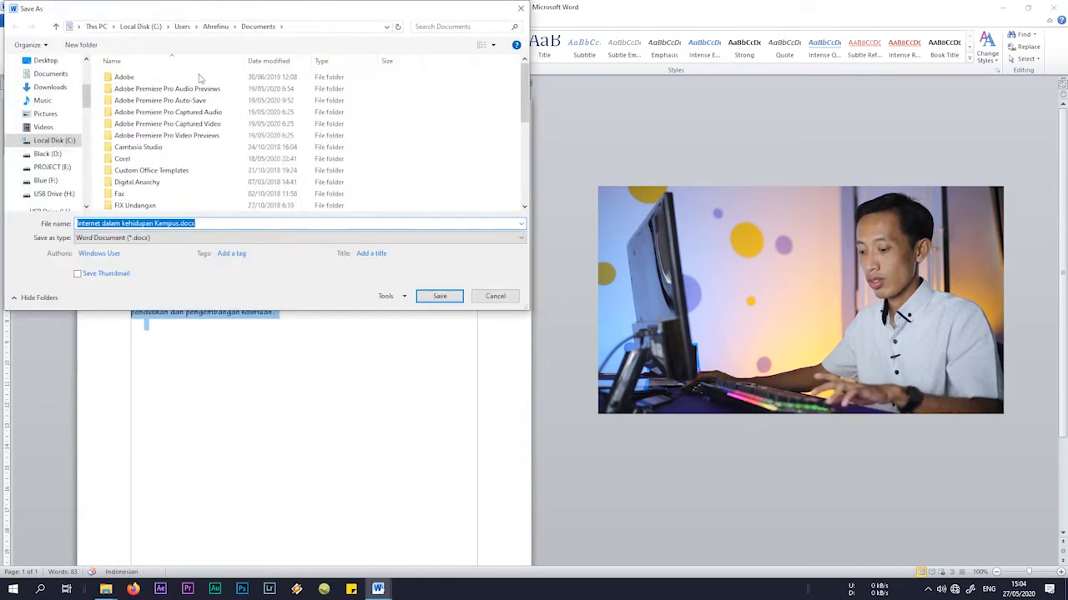
pyautogui.click(520, 8)
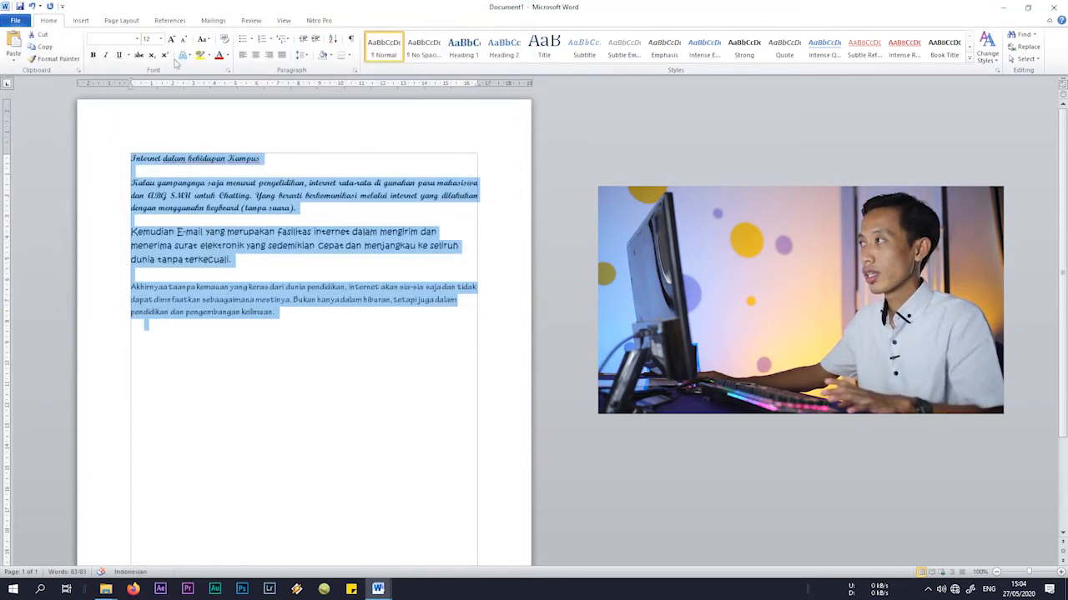
pyautogui.click(137, 39)
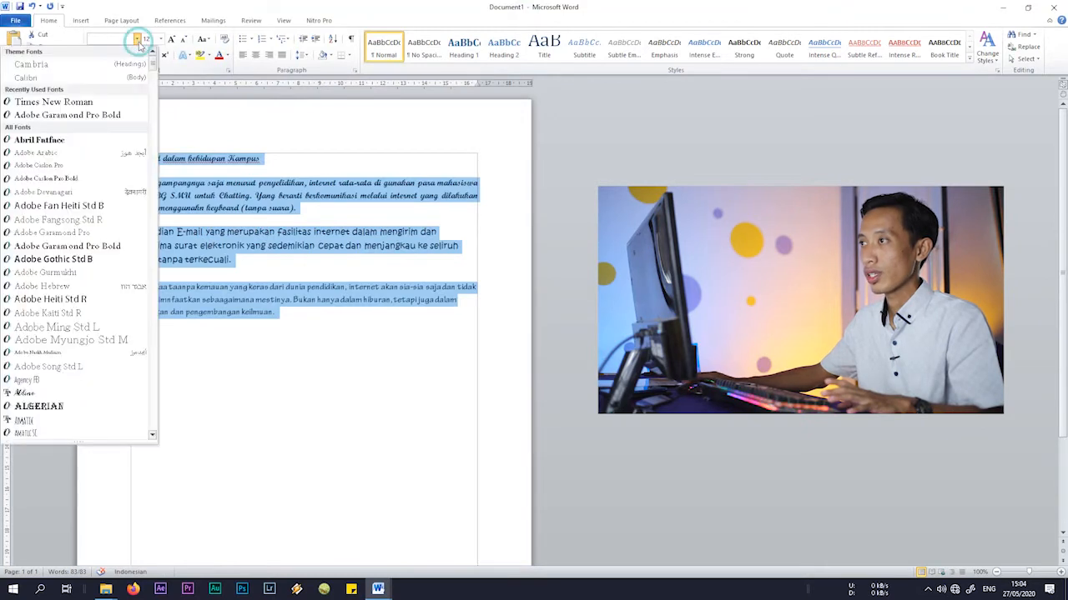
pyautogui.click(99, 105)
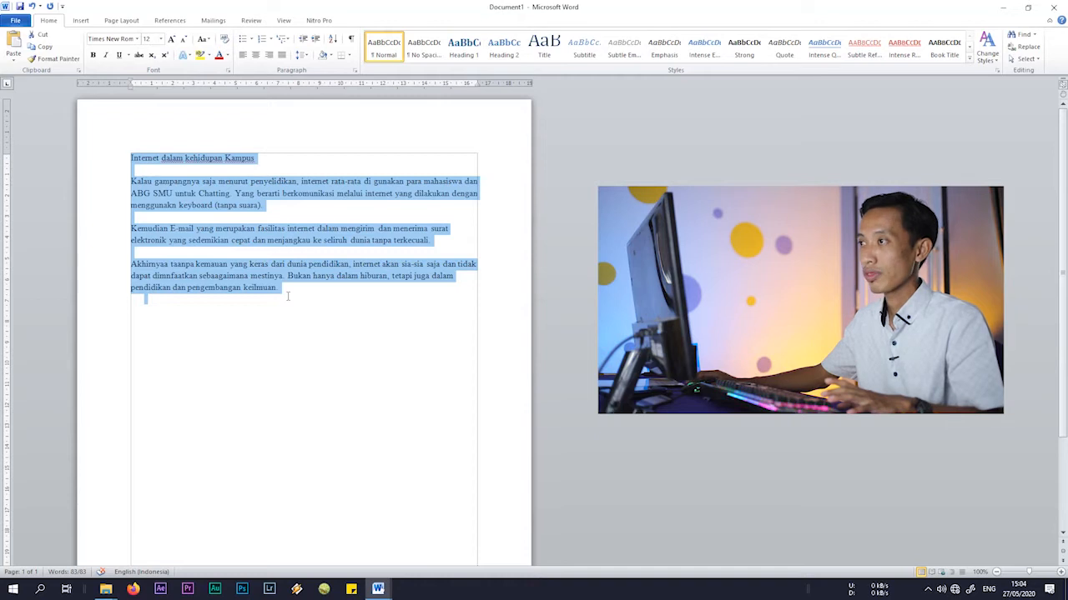
pyautogui.click(293, 322)
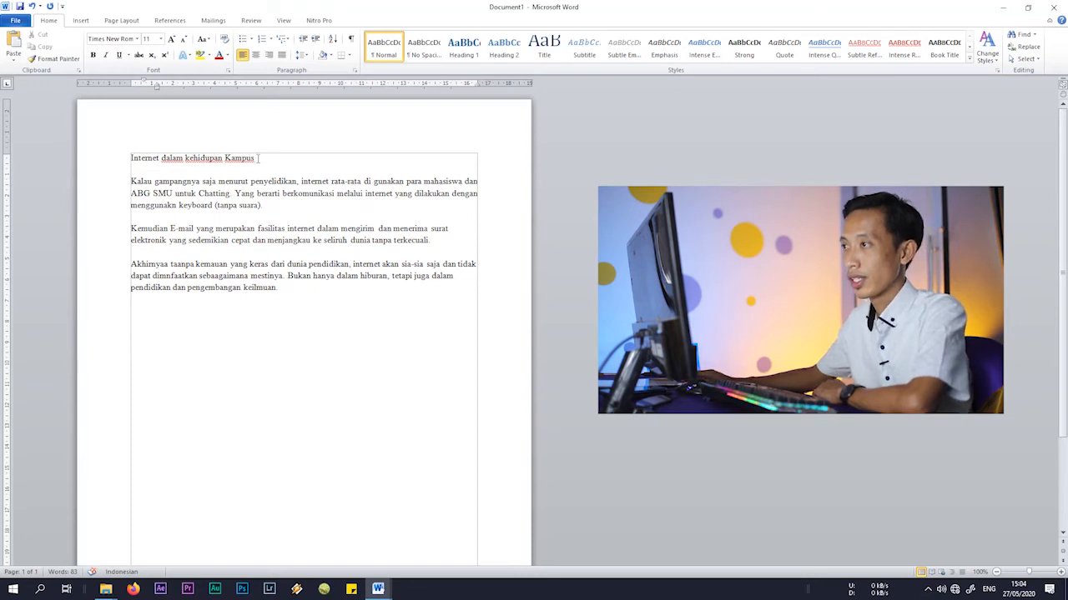
# - Center the title line and change its letter case to Capitalize Each Word
pyautogui.moveTo(255, 158); pyautogui.dragTo(130, 157)
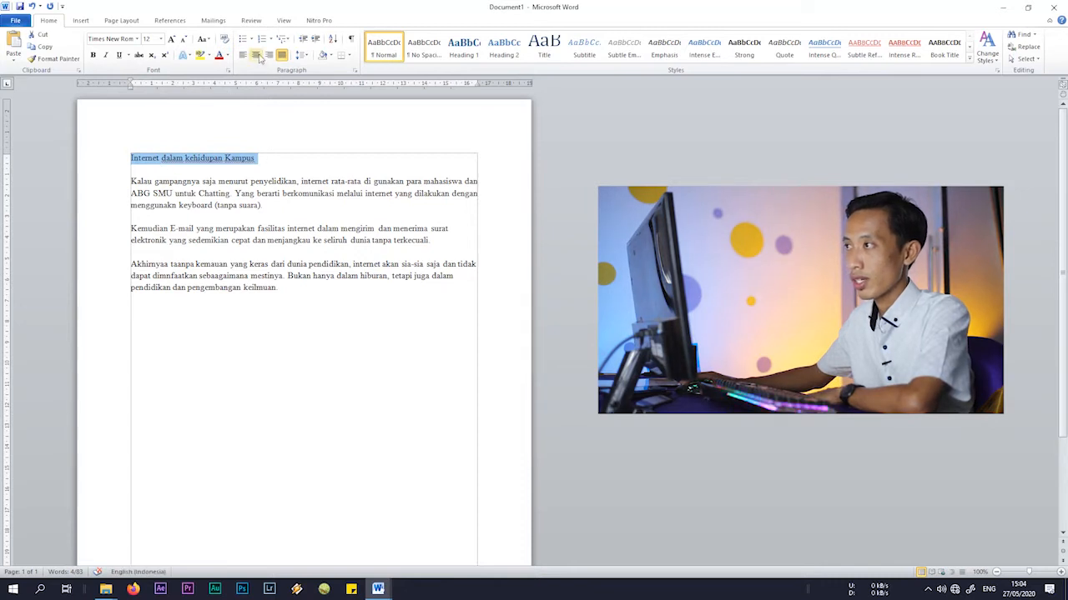
pyautogui.click(256, 55)
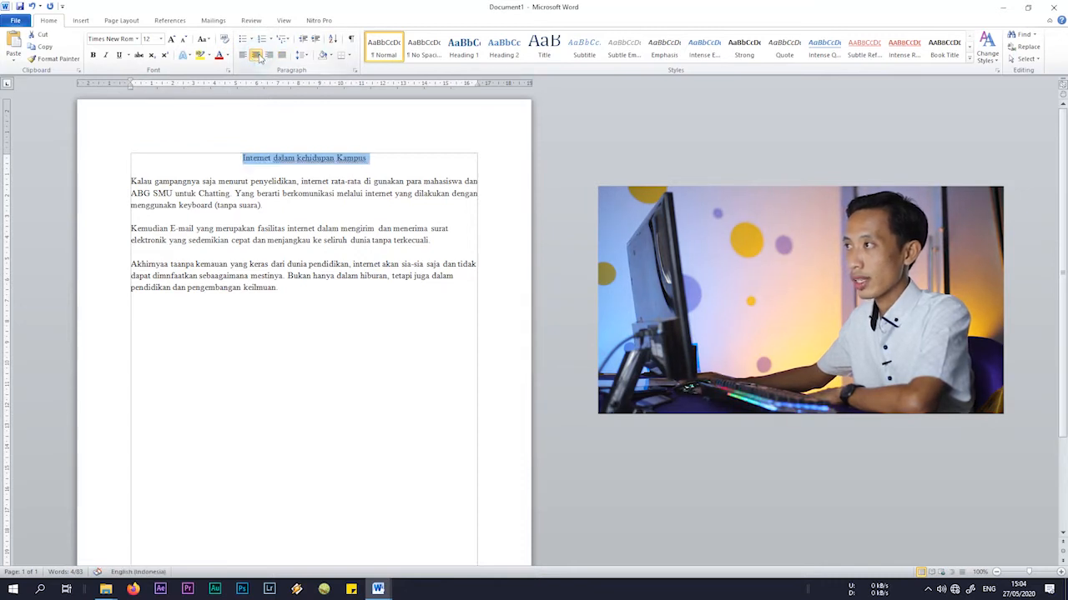
pyautogui.click(211, 40)
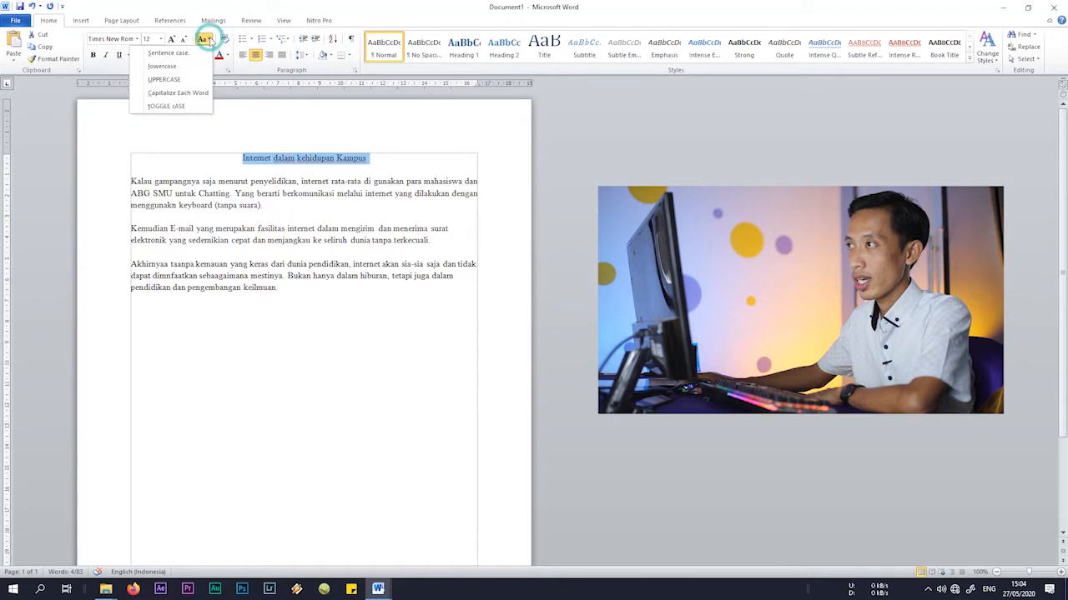
pyautogui.click(199, 94)
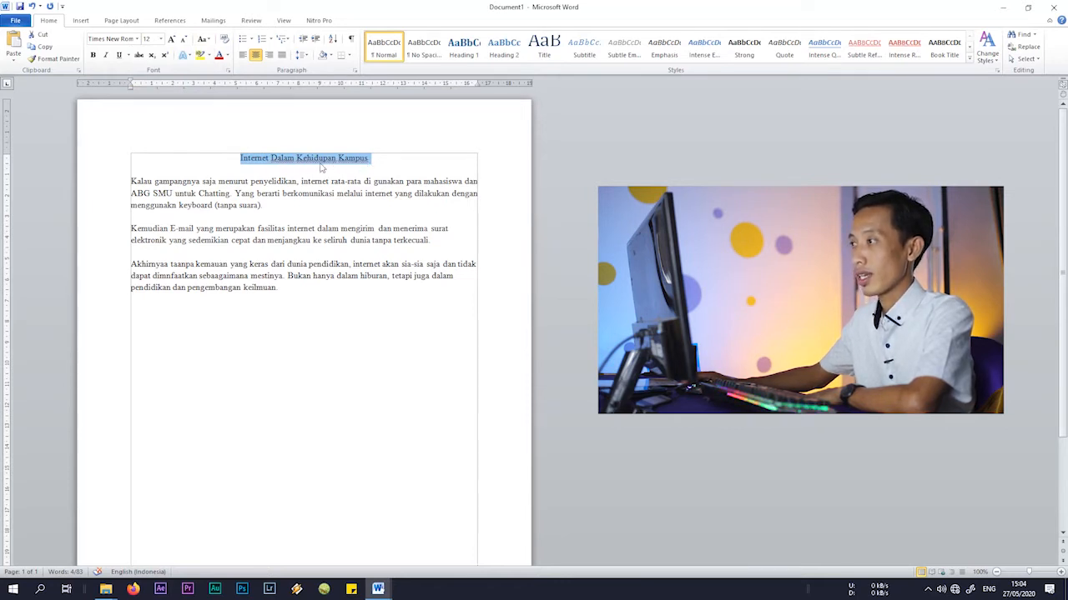
# - Make the title bold and add another blank line beneath it
pyautogui.click(92, 55)
pyautogui.click(406, 160)
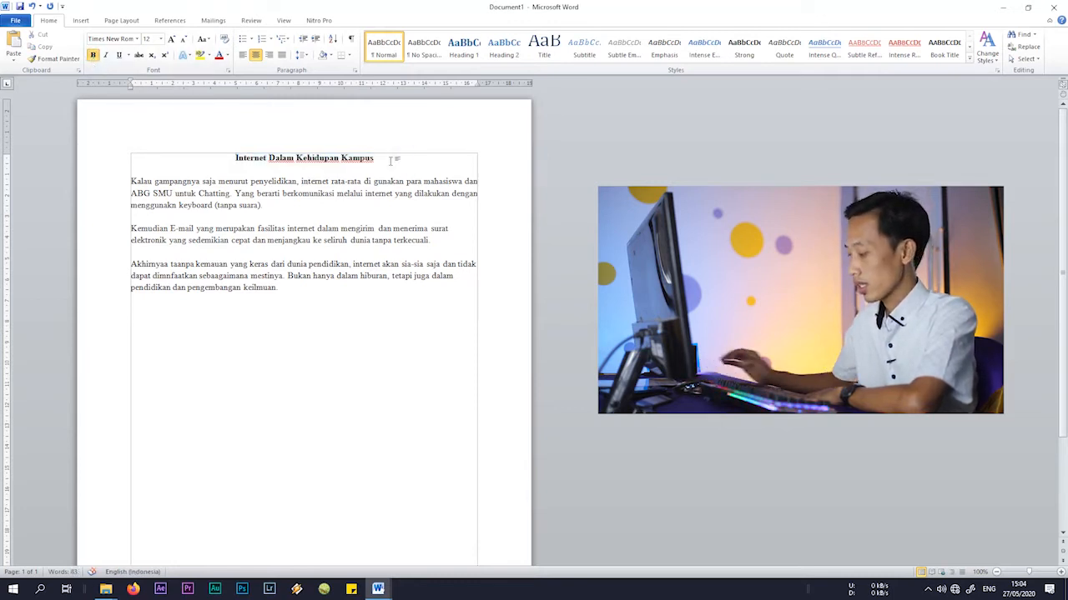
pyautogui.press('Return')
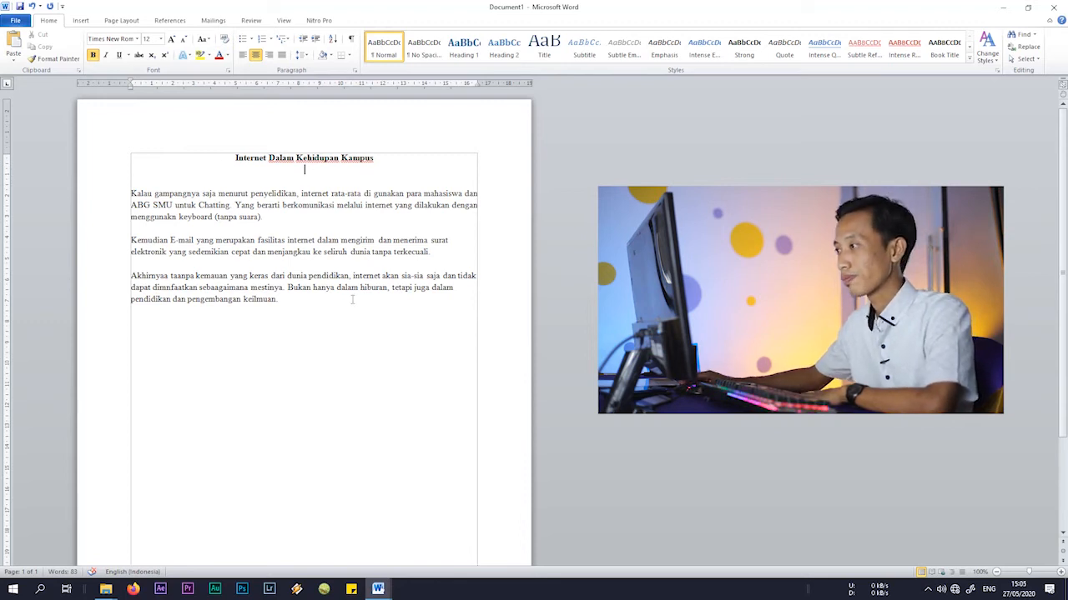
# - Justify the three body paragraphs below the title
pyautogui.click(305, 302)
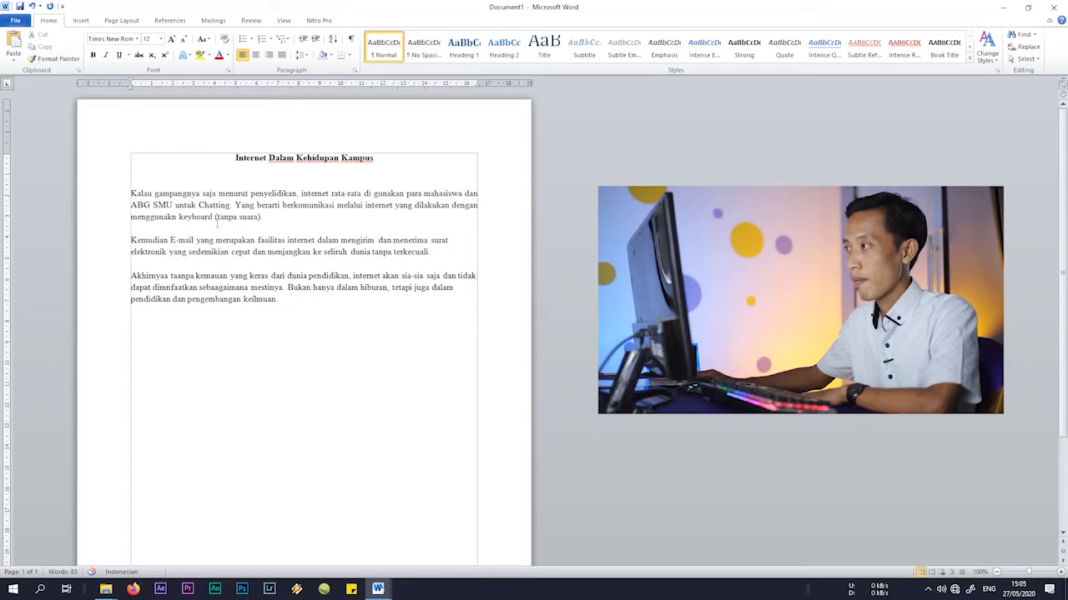
pyautogui.moveTo(295, 302); pyautogui.dragTo(132, 195)
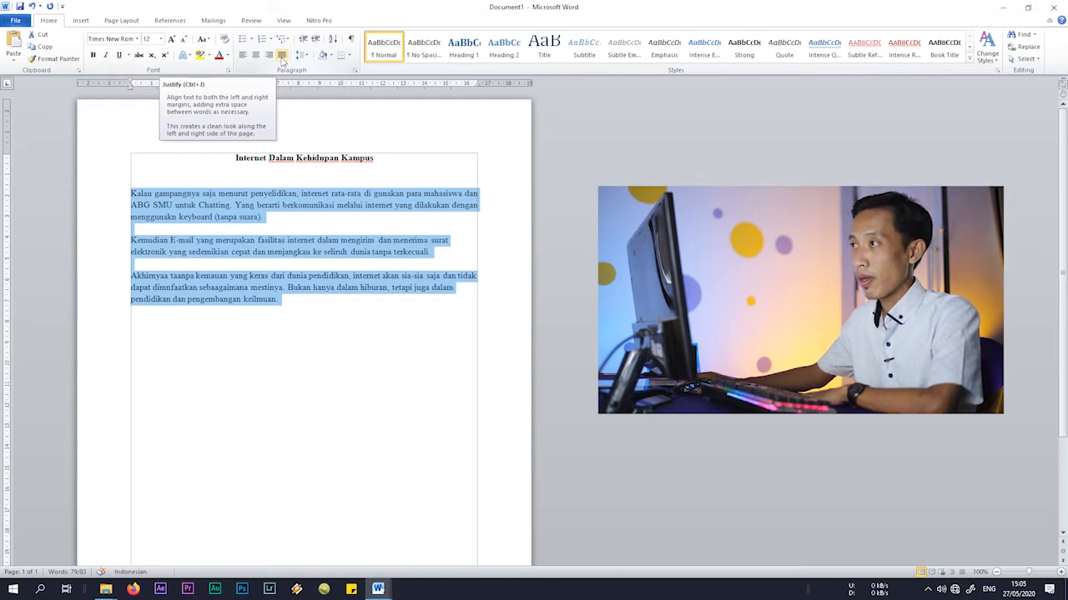
pyautogui.click(282, 56)
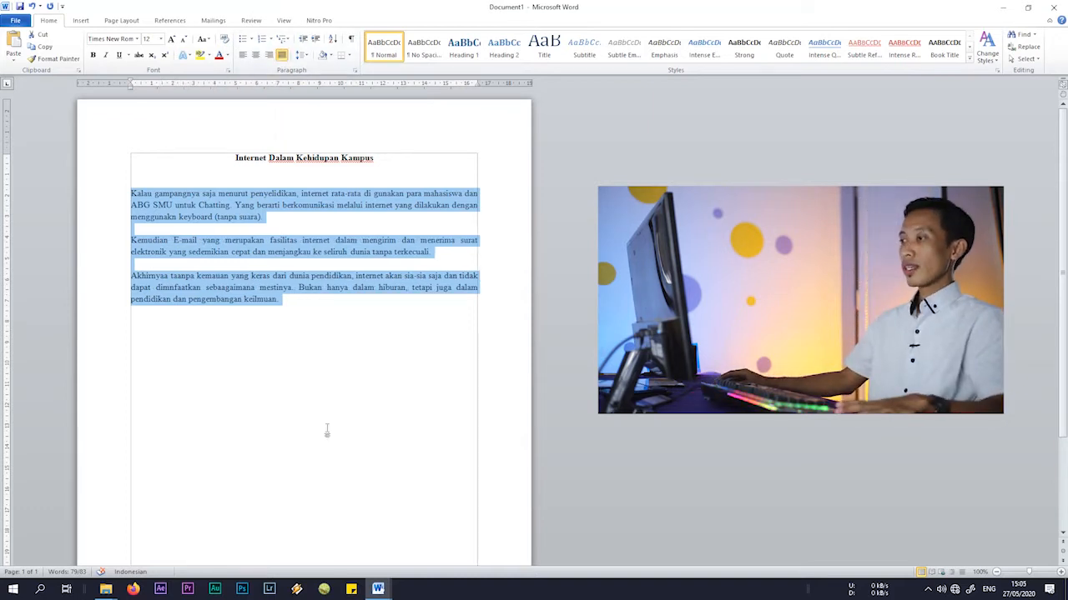
pyautogui.click(326, 312)
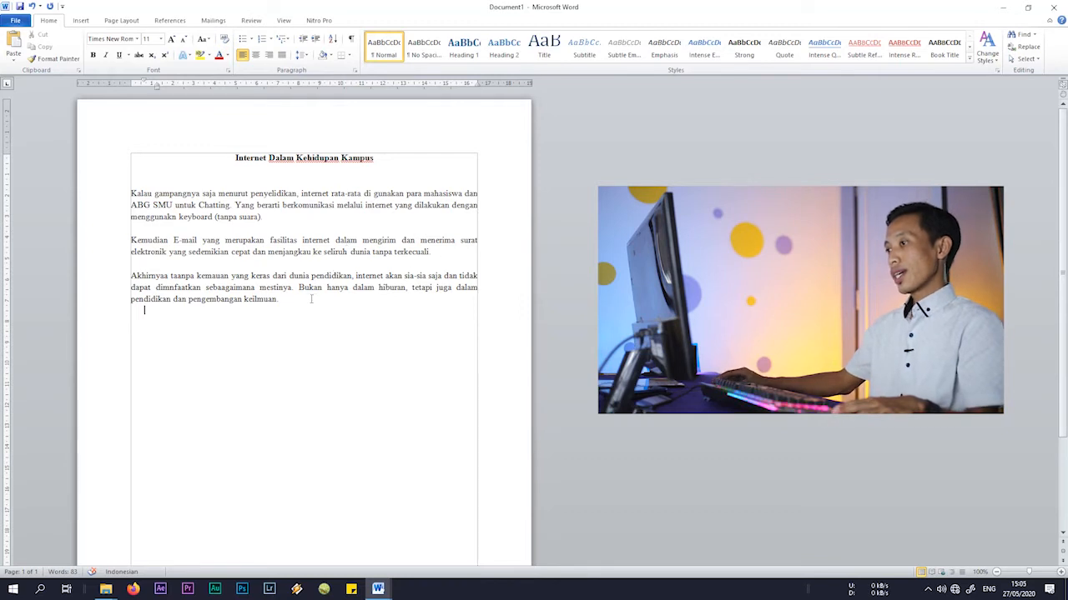
# - Add a new line below the last body paragraph and view the available bullet styles without applying one
pyautogui.click(301, 303)
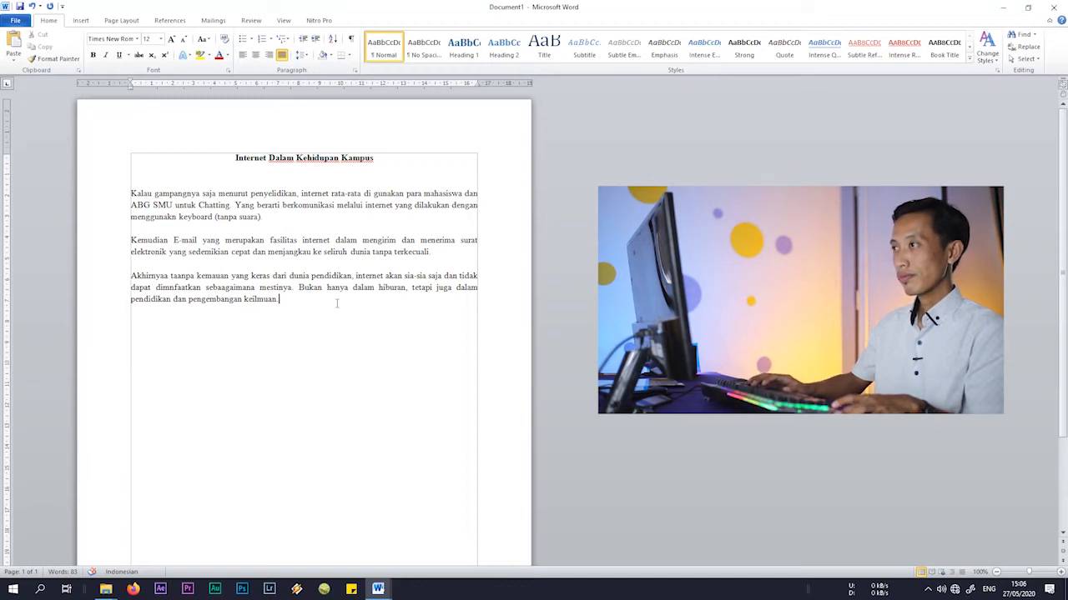
pyautogui.press('Return')
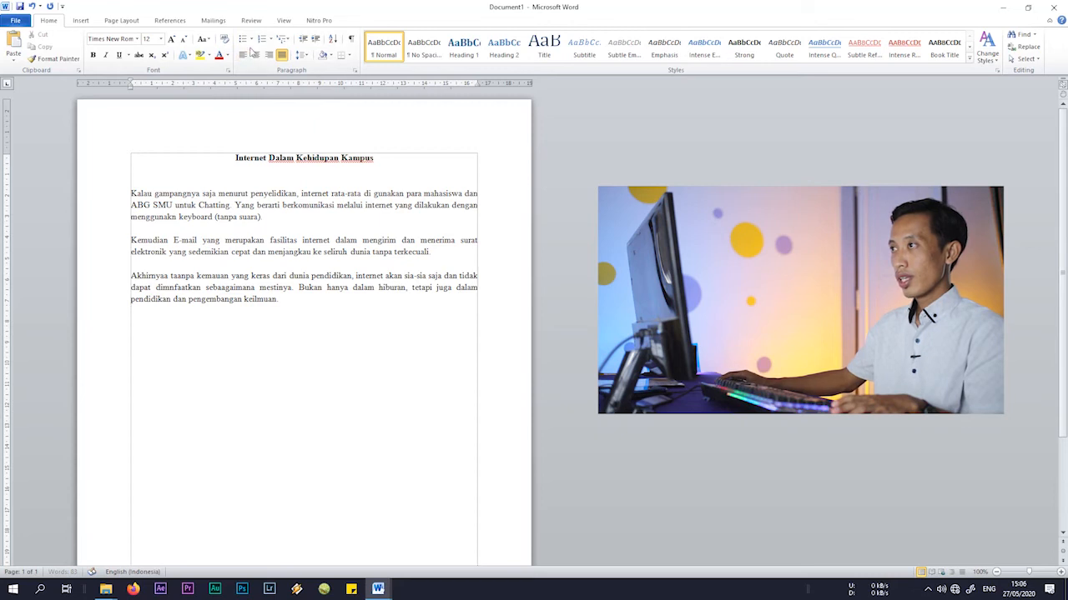
pyautogui.click(251, 42)
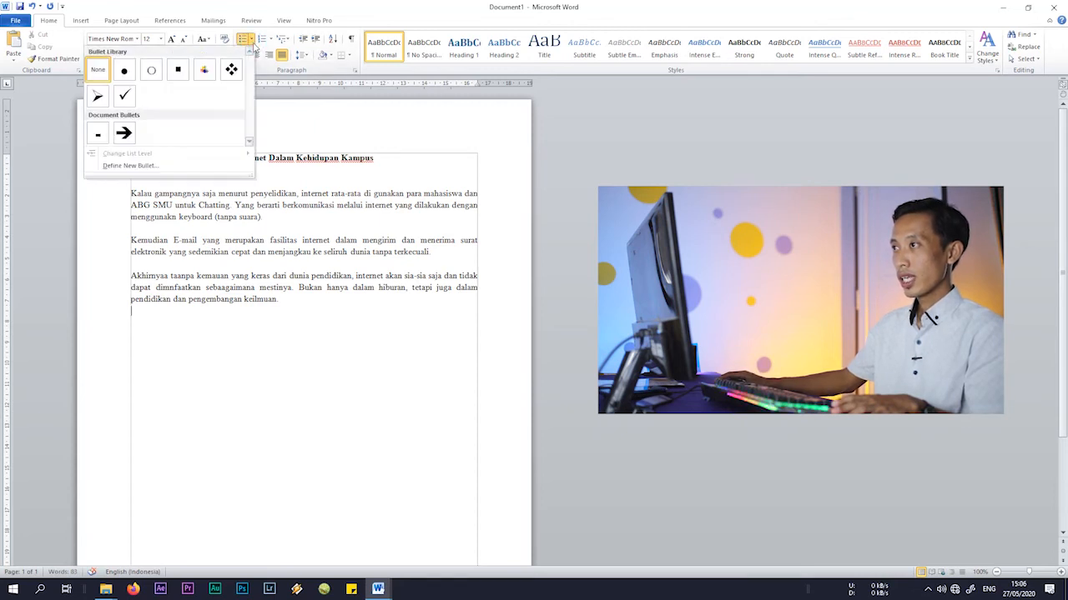
pyautogui.click(294, 302)
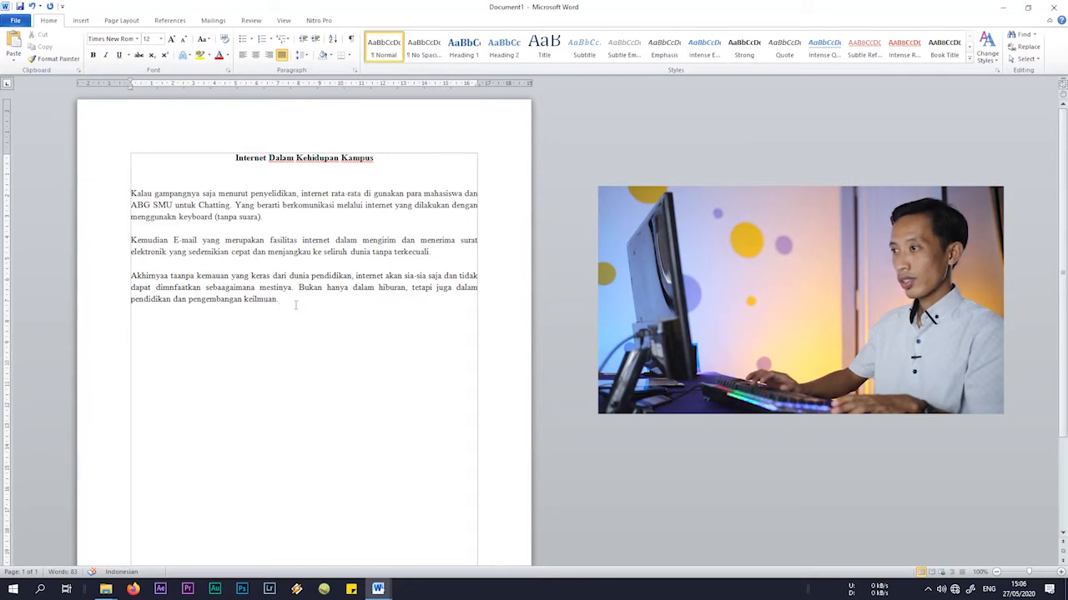
# - Correct the misspelled word "taanpa" to "tanpa" in the third body paragraph
pyautogui.click(175, 275)
pyautogui.click(179, 275)
pyautogui.press('BackSpace')
# - Enter the list heading "Macam – macam manfaat internet" below the last body paragraph, leaving a blank line between them
pyautogui.click(143, 322)
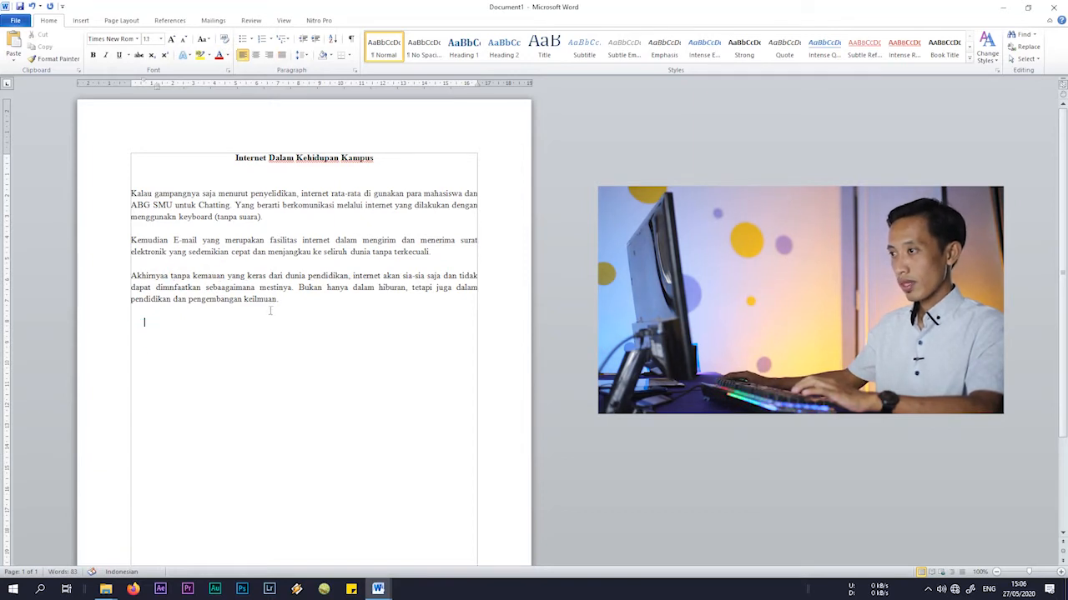
pyautogui.click(142, 314)
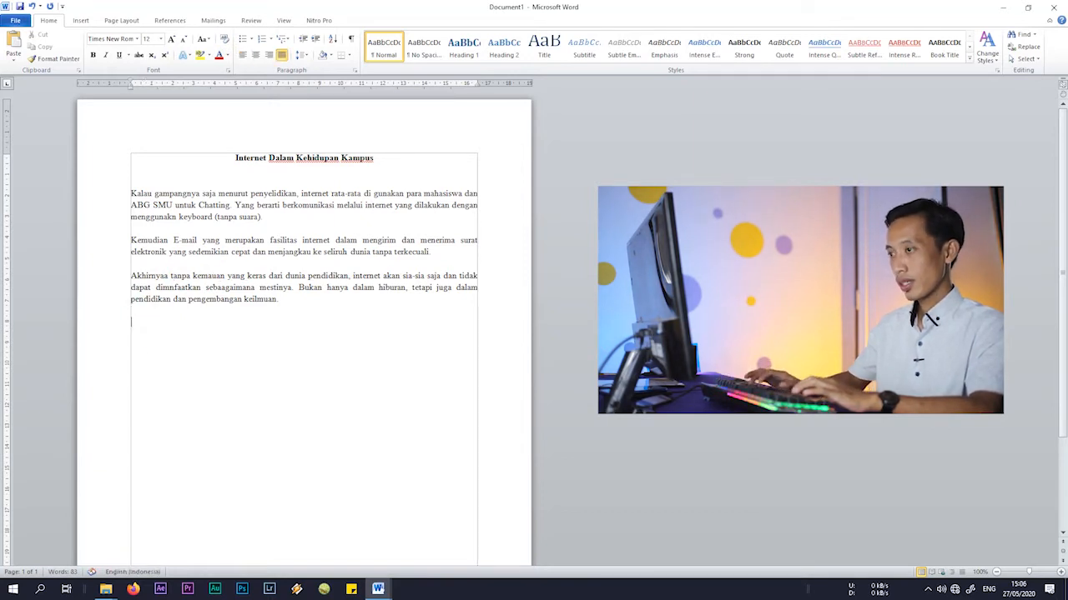
pyautogui.write('mam')
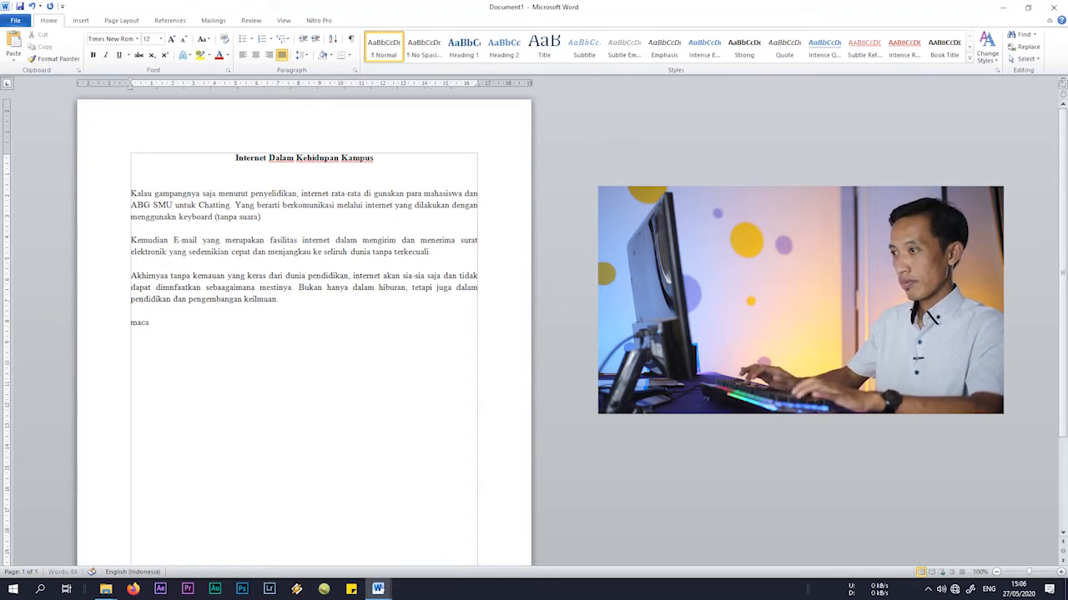
pyautogui.write('m ')
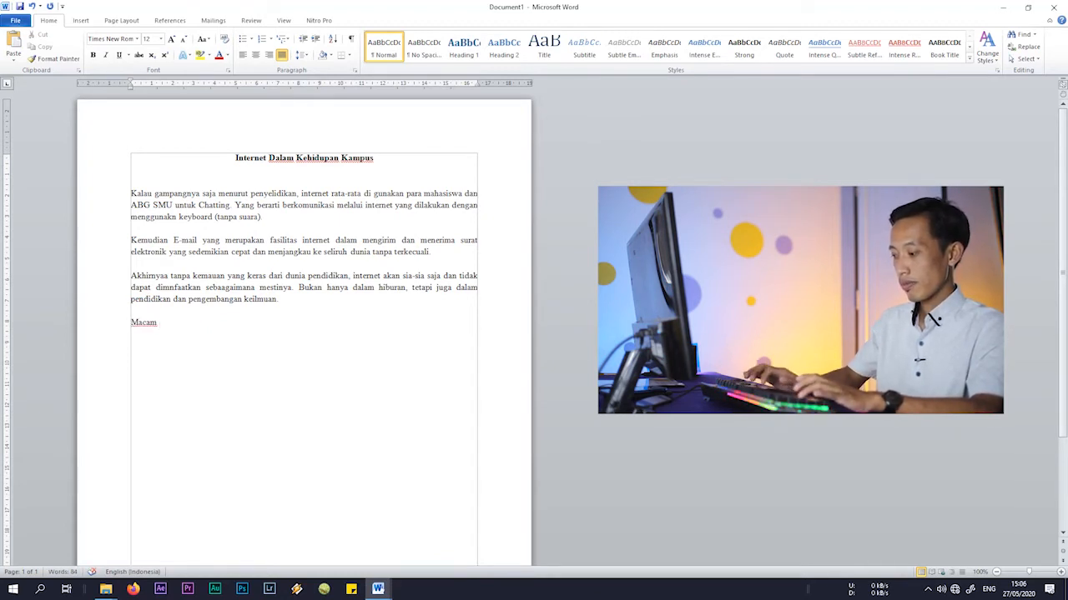
pyautogui.write('- macam')
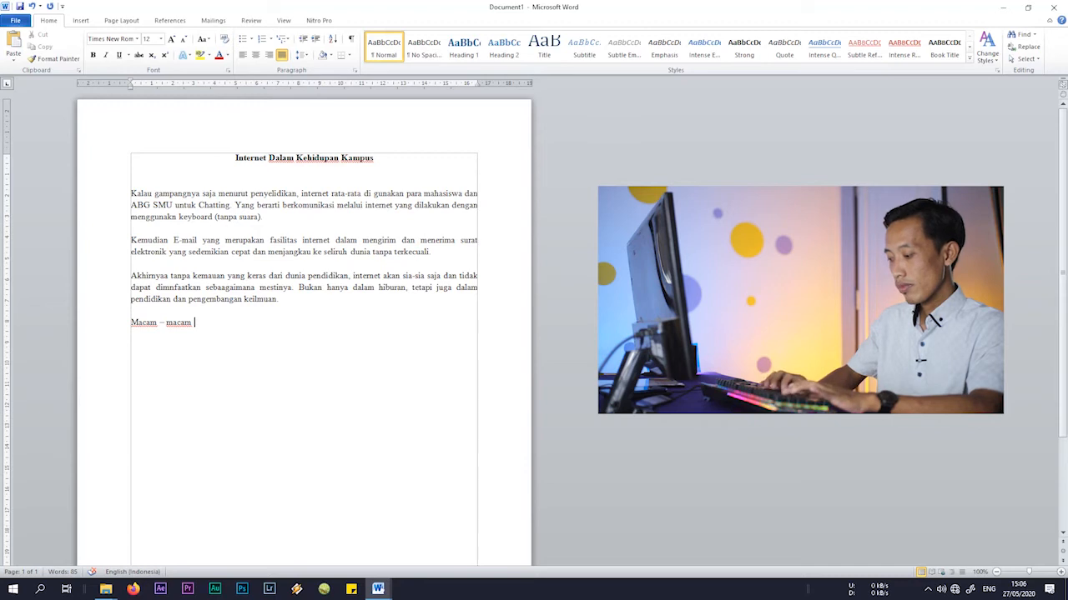
pyautogui.write('manfaat internet')
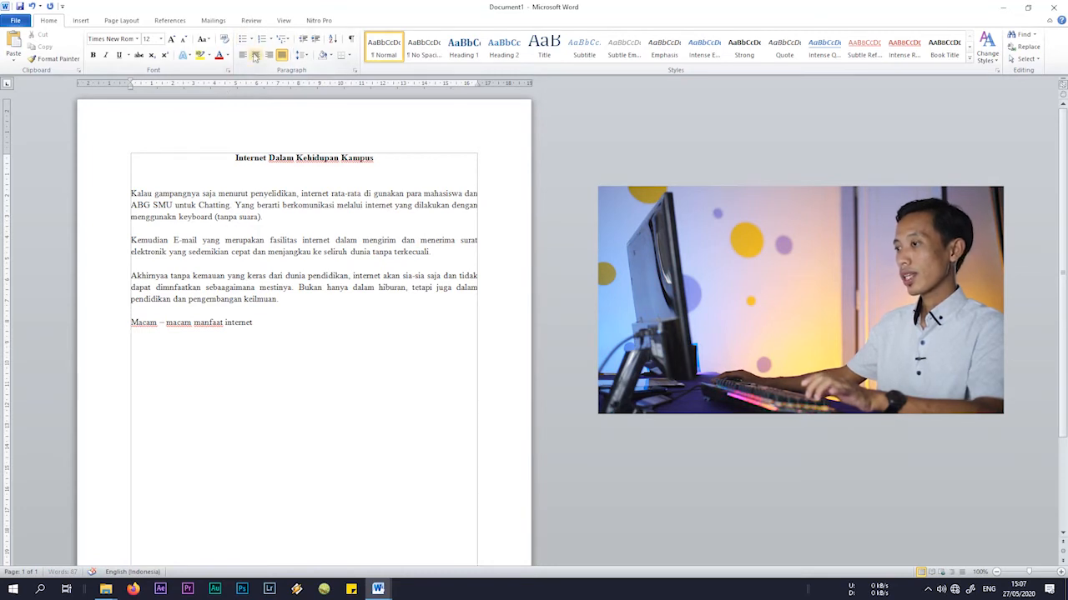
# - Start an empty line directly below the "Macam – macam manfaat internet" heading
pyautogui.press('Return')
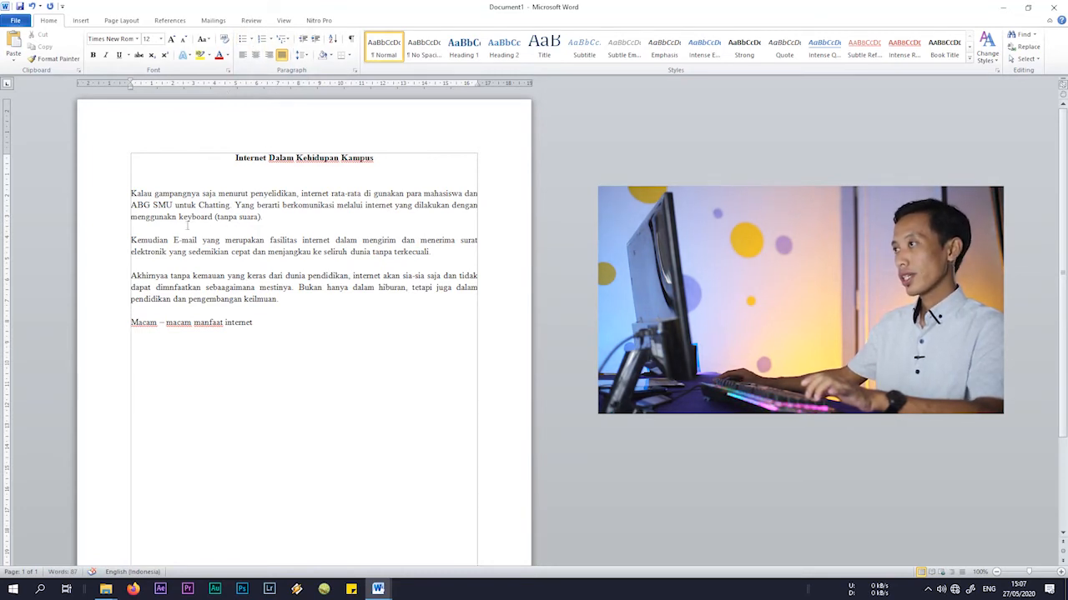
pyautogui.click(269, 326)
pyautogui.click(135, 342)
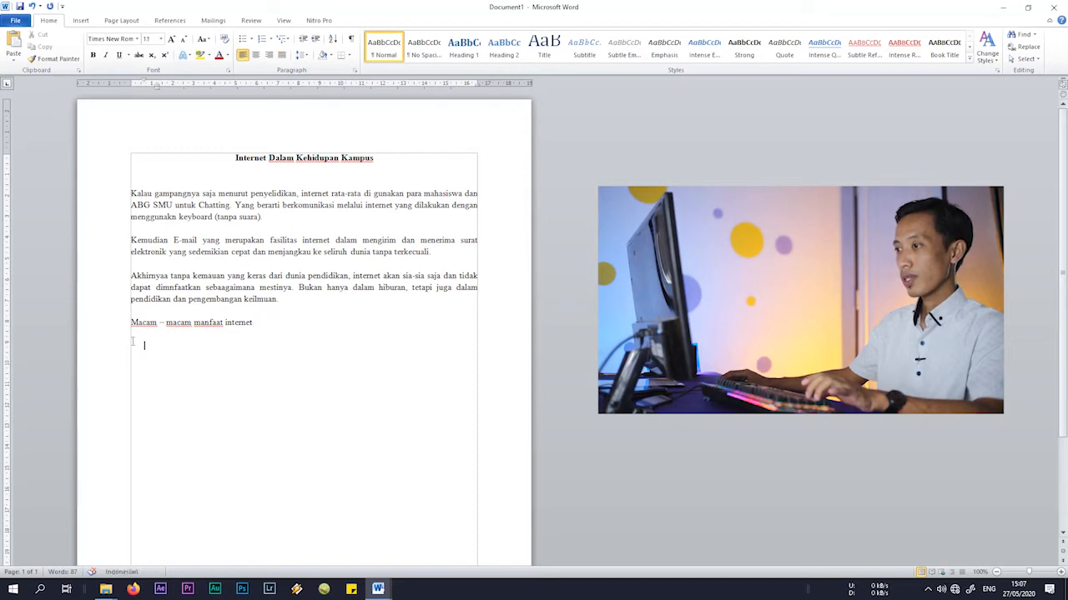
pyautogui.click(135, 335)
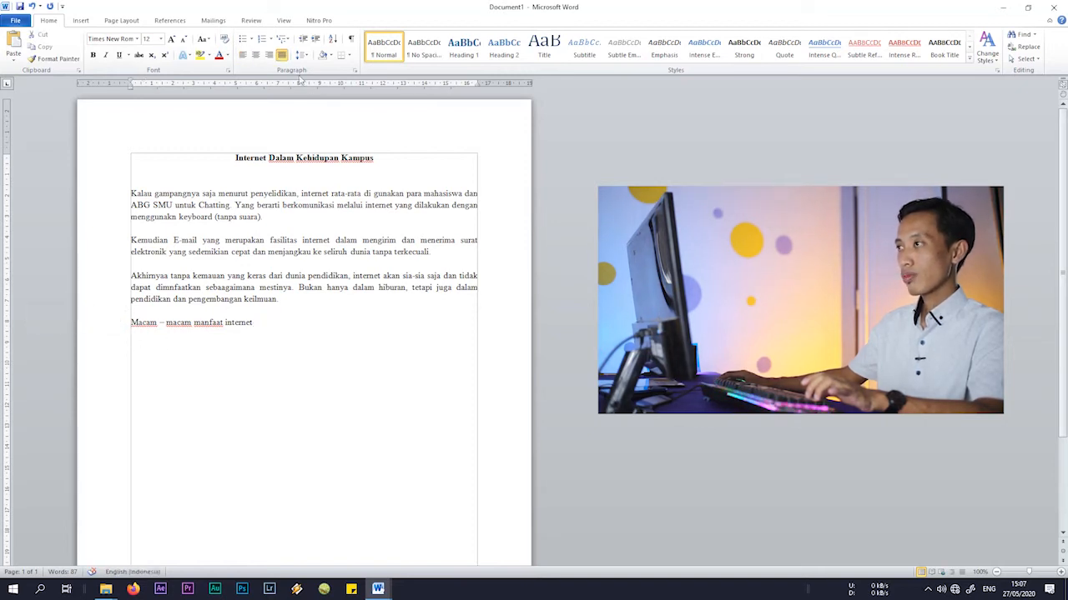
# - Try the 1. 2. 3. numbering format and the A. B. C. format on the empty line below the list heading
pyautogui.click(271, 40)
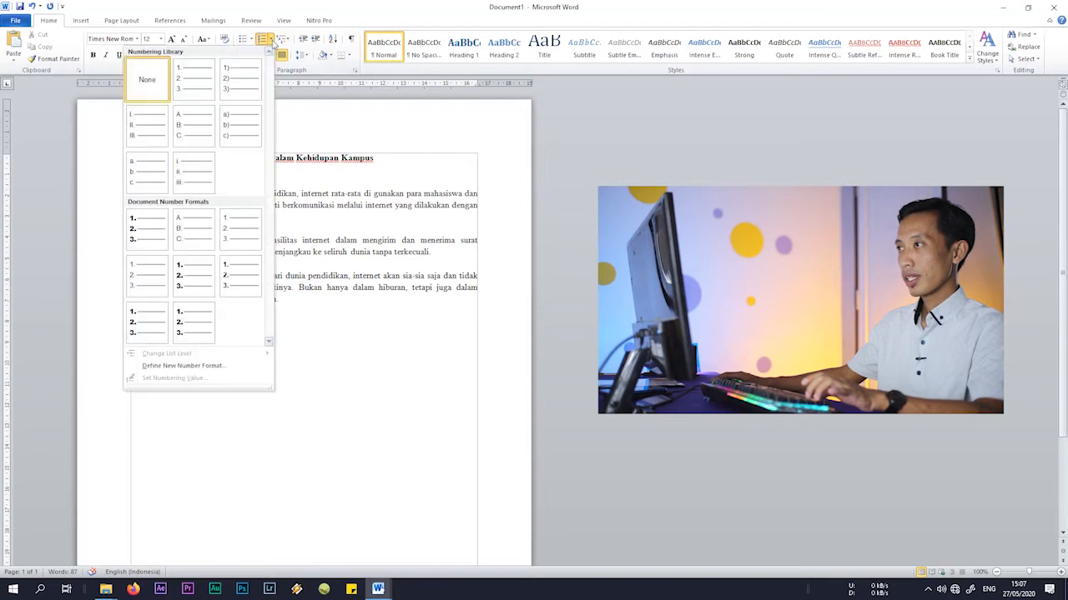
pyautogui.click(200, 90)
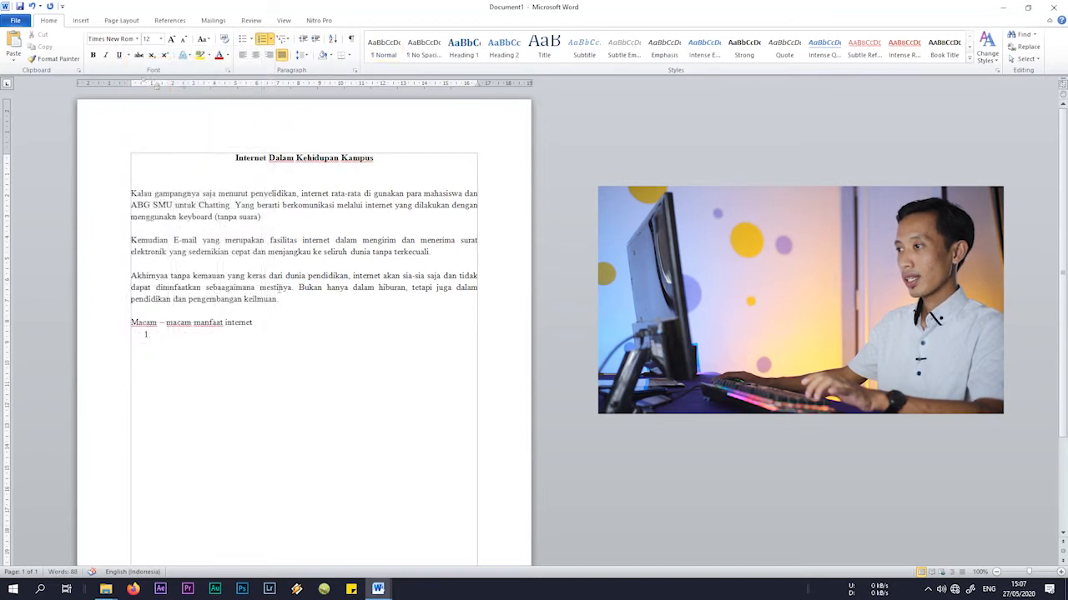
pyautogui.click(271, 39)
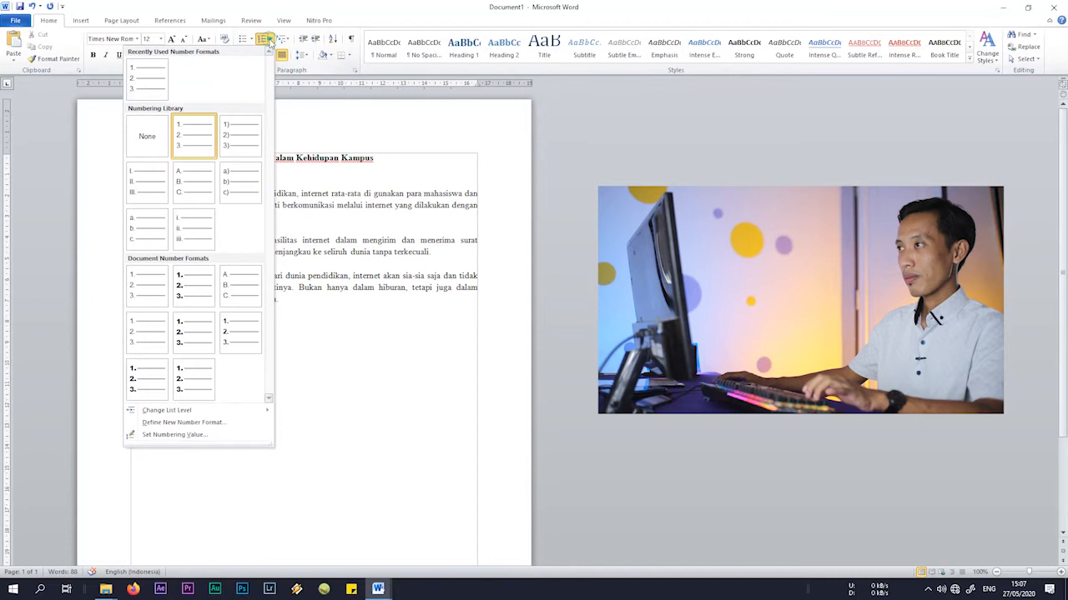
pyautogui.click(191, 180)
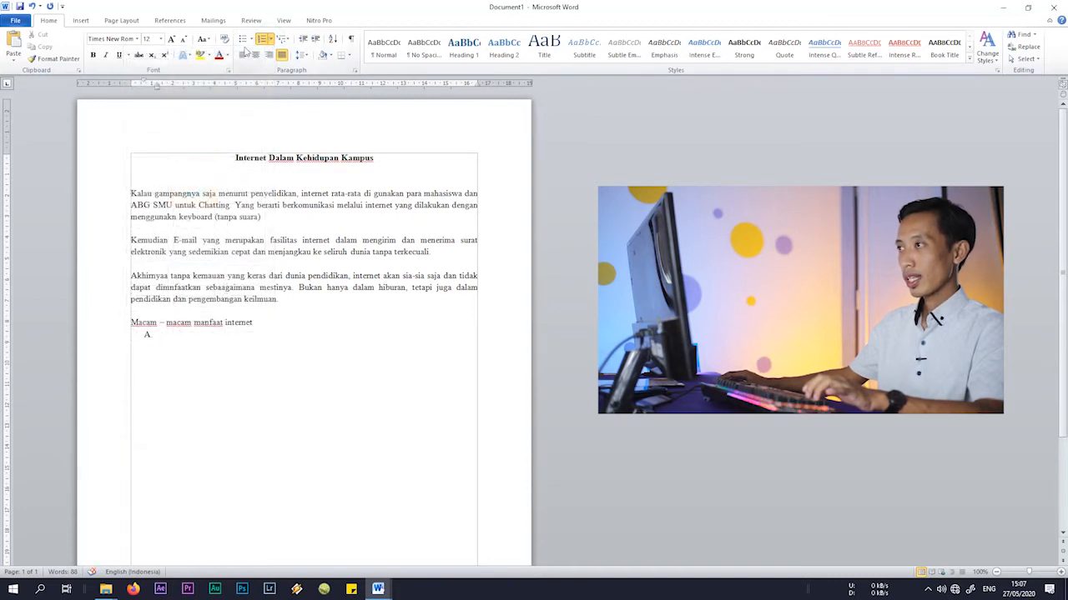
# - Try check mark and arrowhead bullets on the line below the list heading, and remove the bullet
pyautogui.click(251, 42)
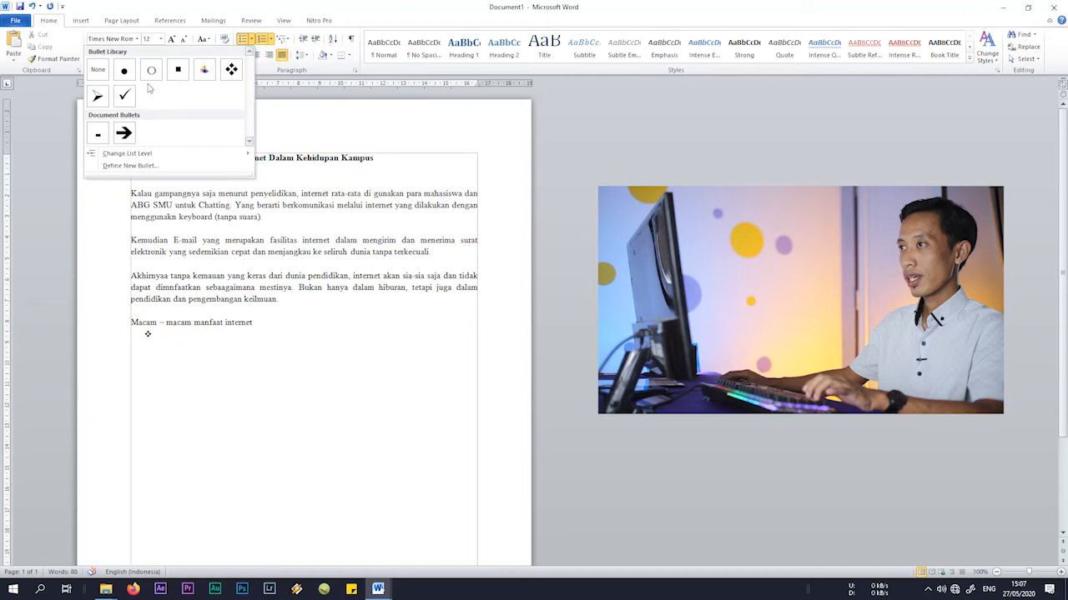
pyautogui.click(125, 99)
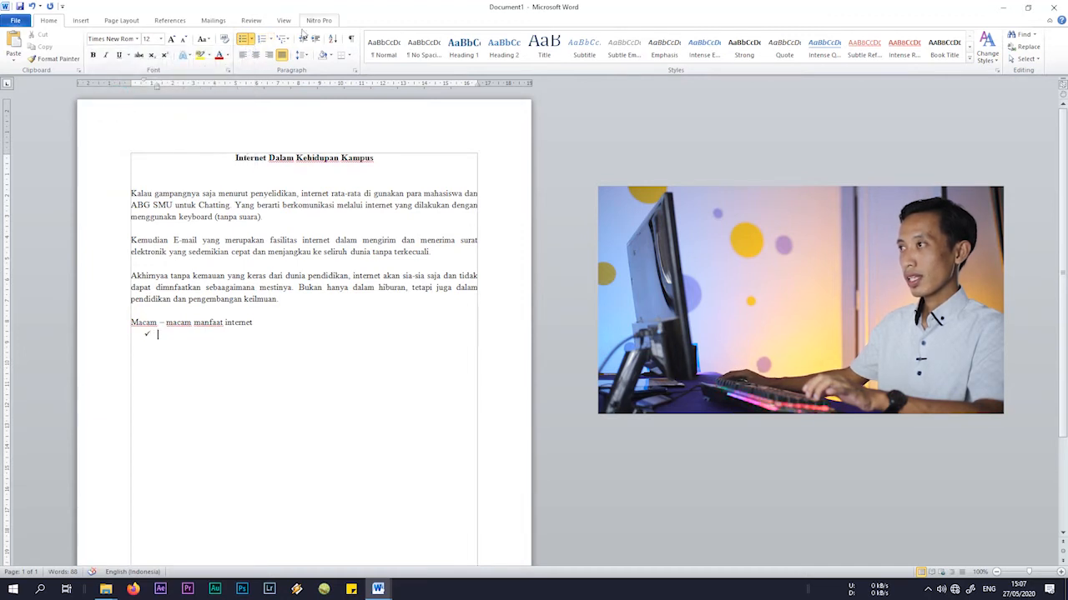
pyautogui.click(251, 39)
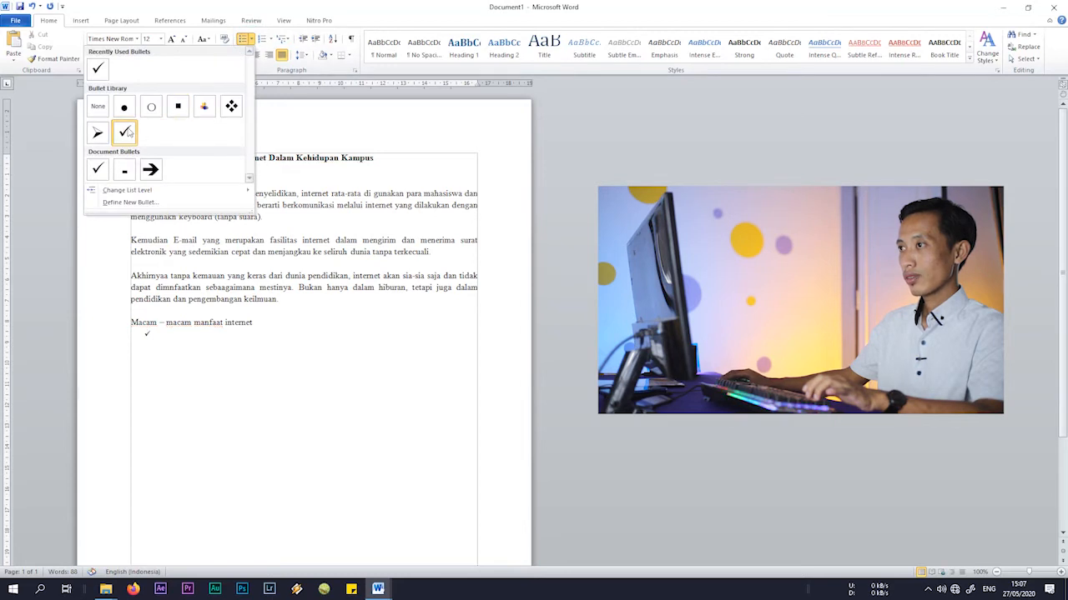
pyautogui.click(98, 133)
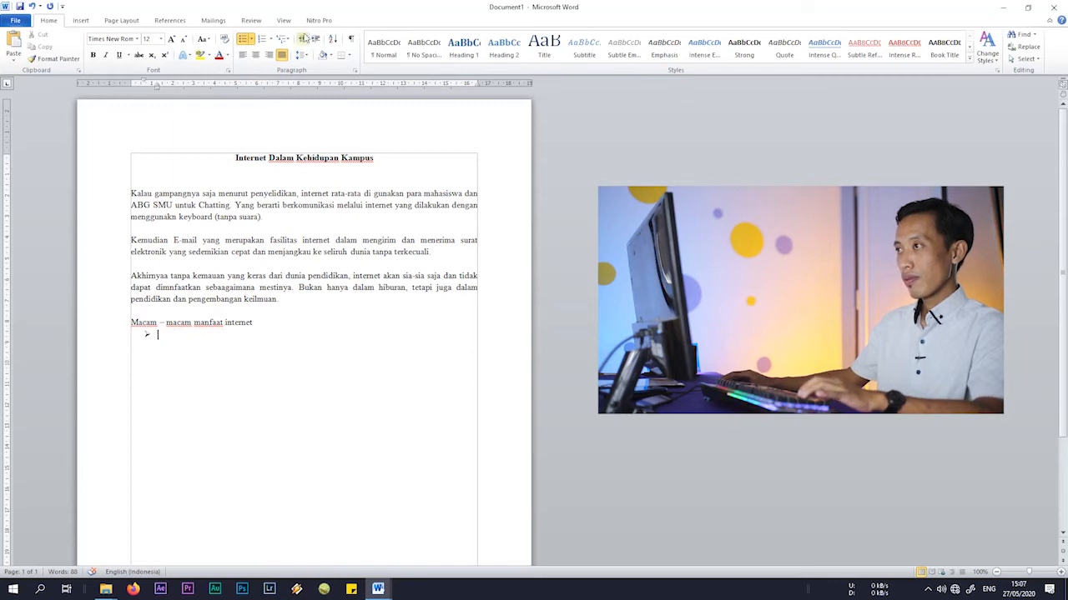
pyautogui.click(245, 39)
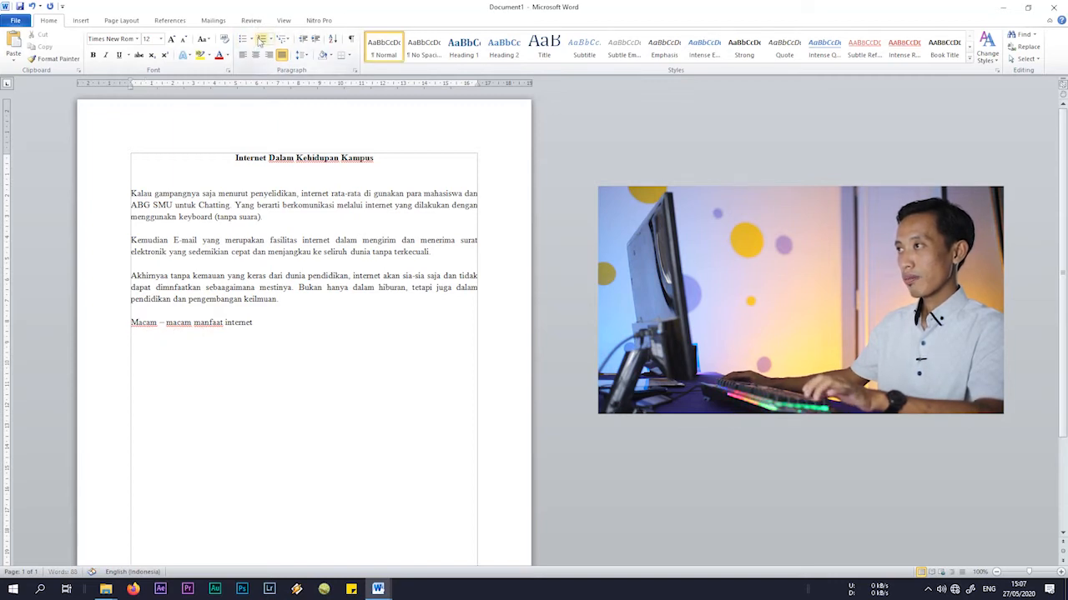
# - Apply check mark bullets below the list heading, enter "Memebrikan kemudahan komunikasi" as the first item and start a second item
pyautogui.click(252, 39)
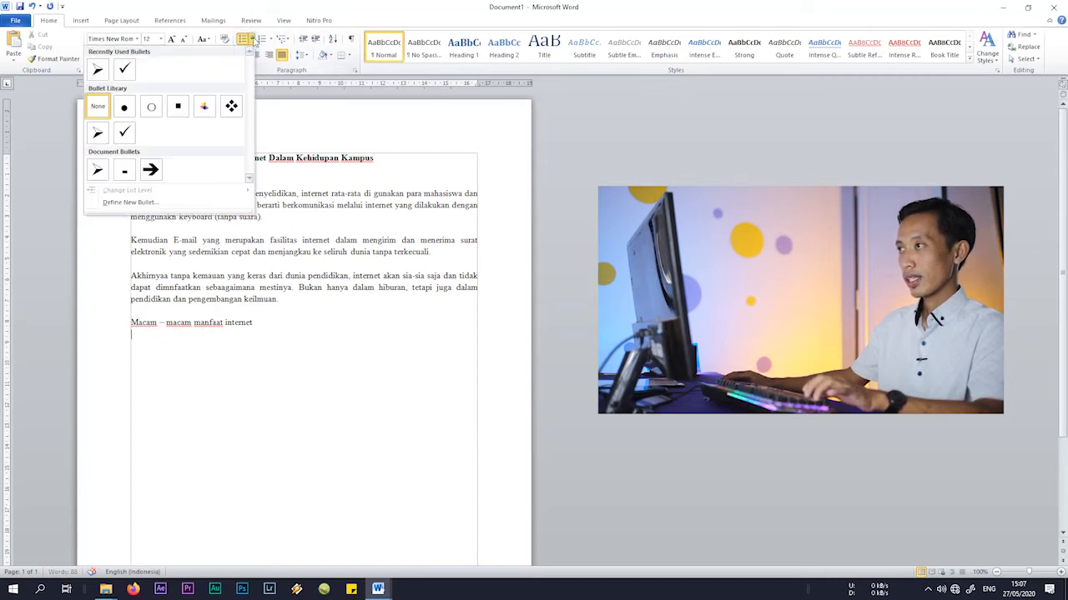
pyautogui.click(124, 133)
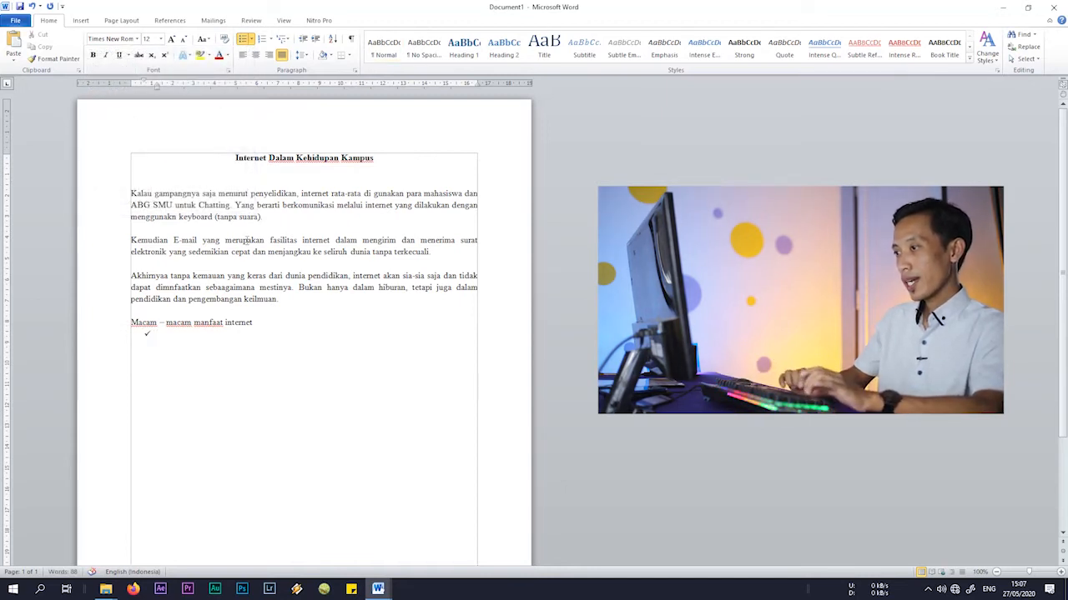
pyautogui.write('memebr')
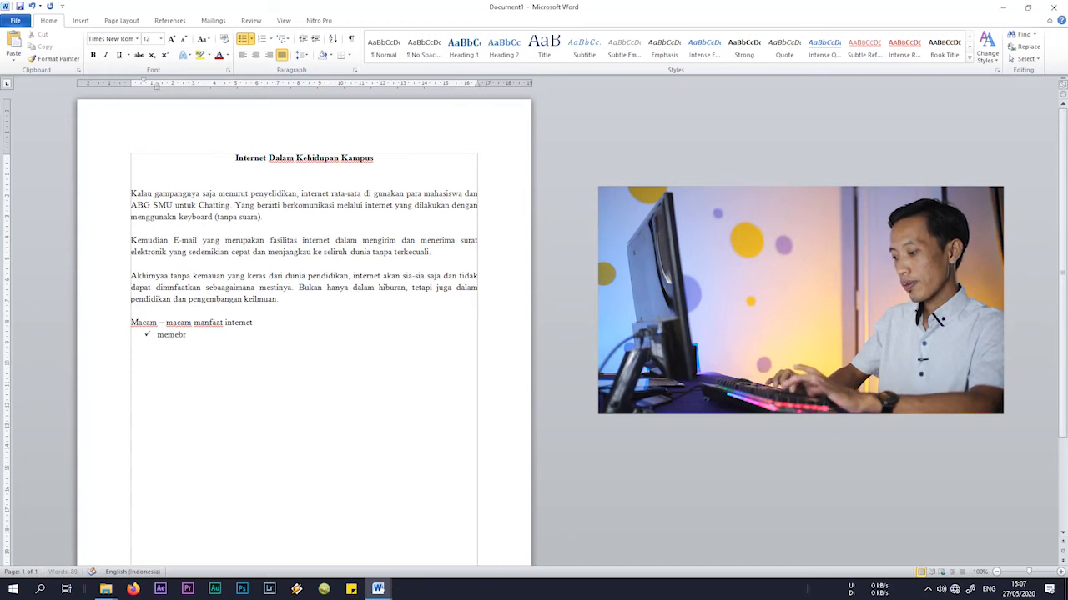
pyautogui.write('ikan kemudahan ')
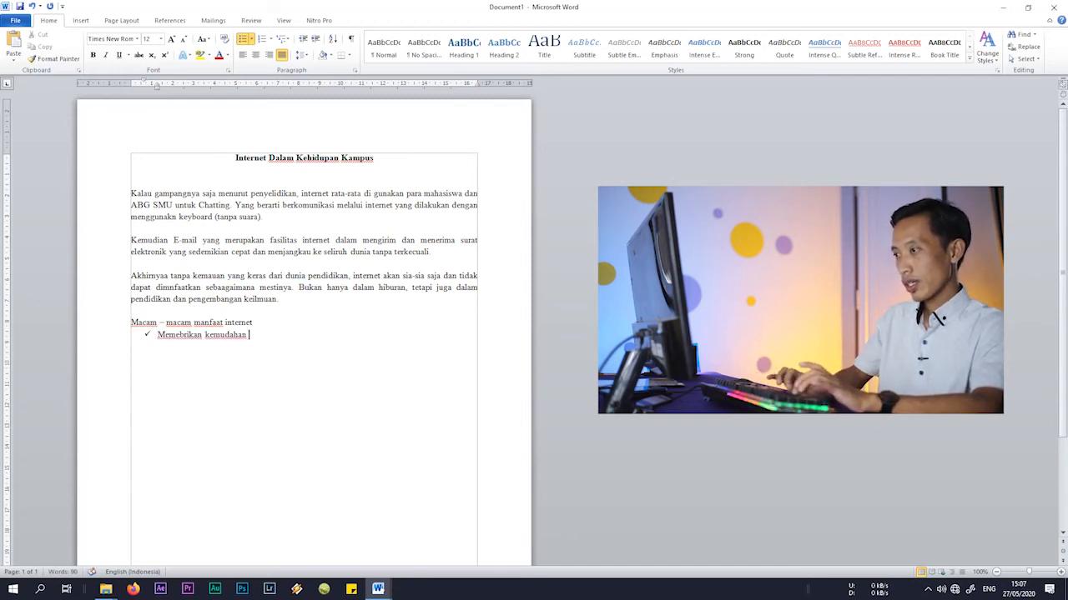
pyautogui.write('komuni')
pyautogui.press('BackSpace')
pyautogui.write('nika')
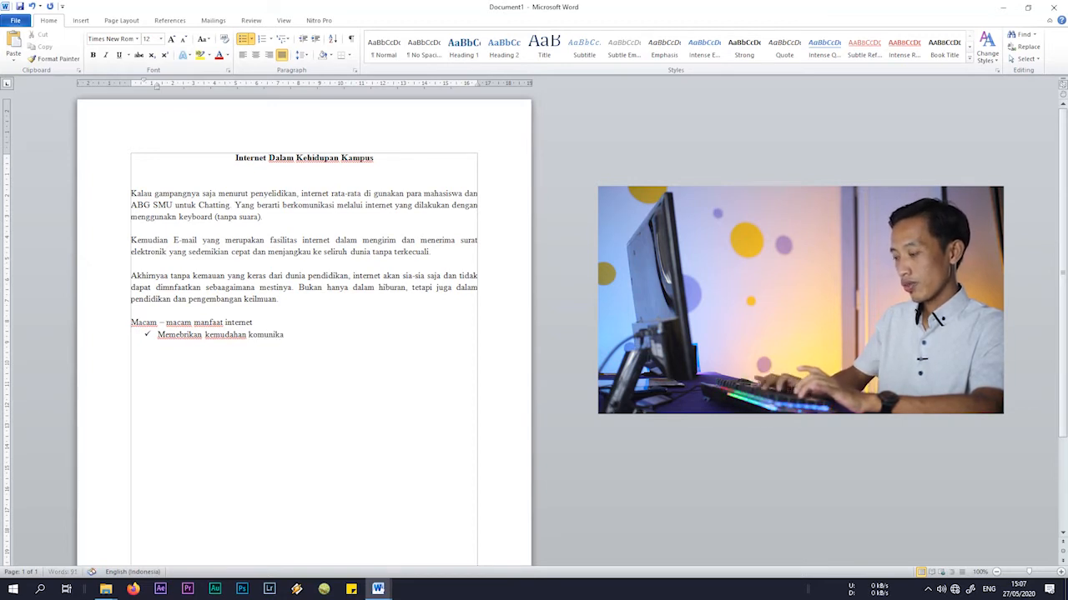
pyautogui.write('si')
pyautogui.press('Return')
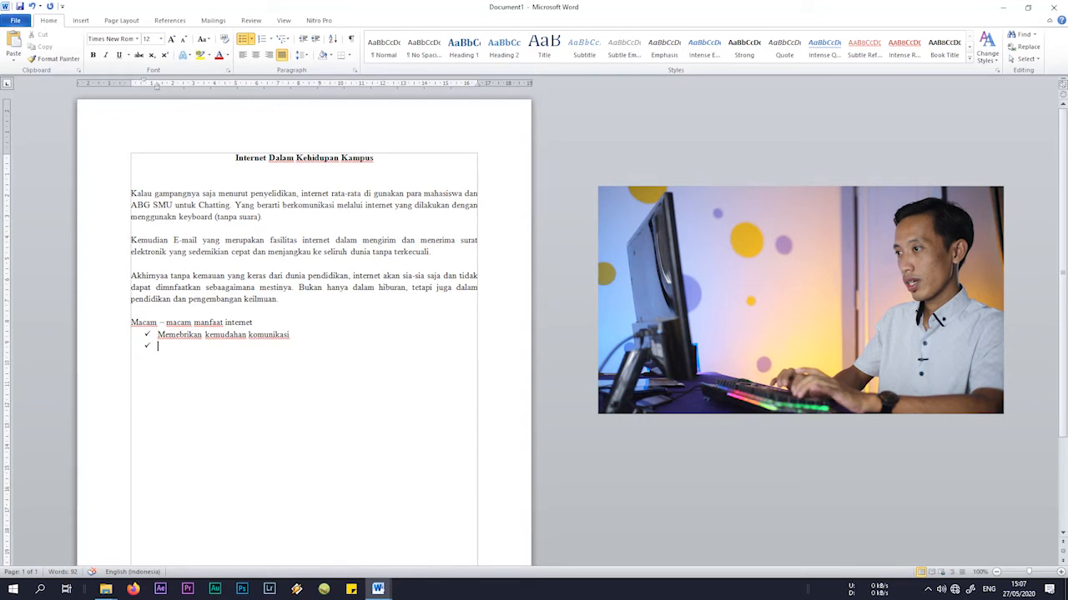
# - Correct the misspelled word "Memebrikan" to "Memberikan" in the first bulleted item
pyautogui.click(178, 335)
pyautogui.press('BackSpace')
pyautogui.click(177, 334)
pyautogui.write('e')
# - Enter "Memberi akses untuk mencari informasi" as the second bulleted item
pyautogui.click(166, 349)
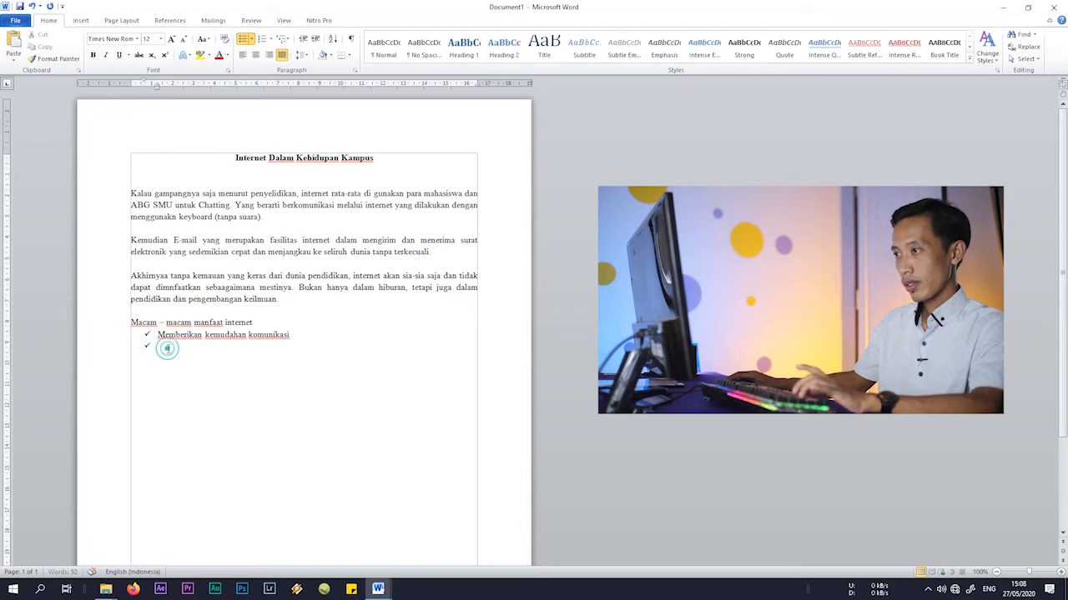
pyautogui.write('Mem')
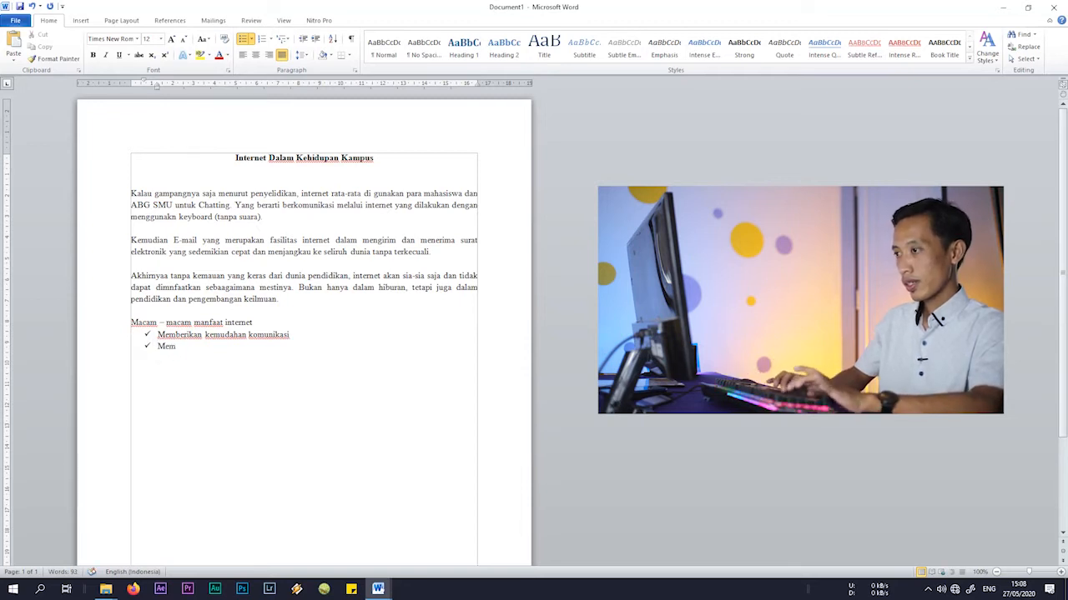
pyautogui.write('beri akses ke')
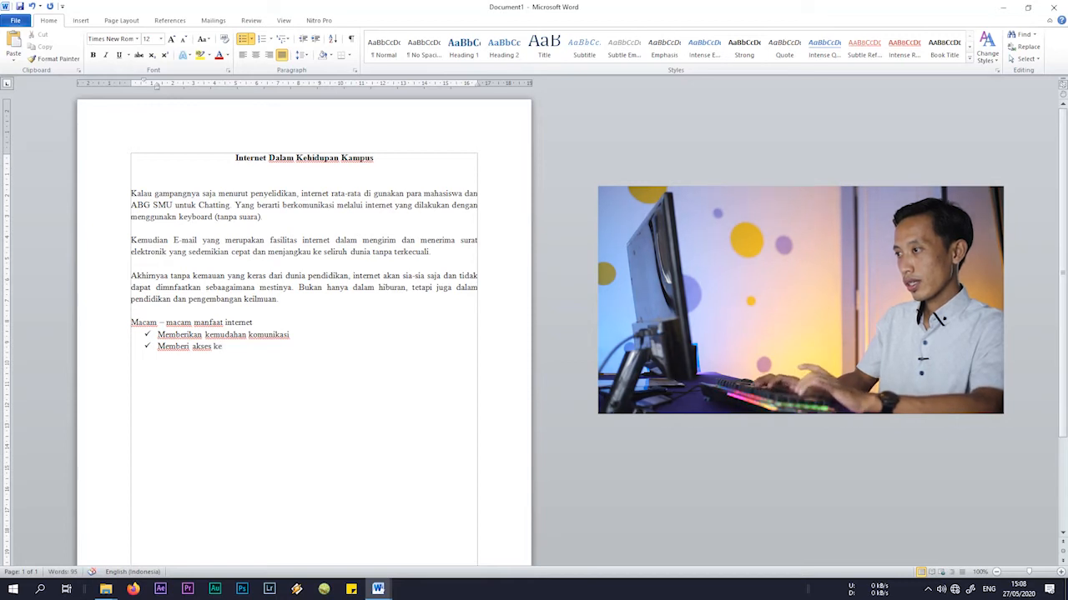
pyautogui.press('BackSpace')
pyautogui.press('BackSpace')
pyautogui.write('untuk mencari in')
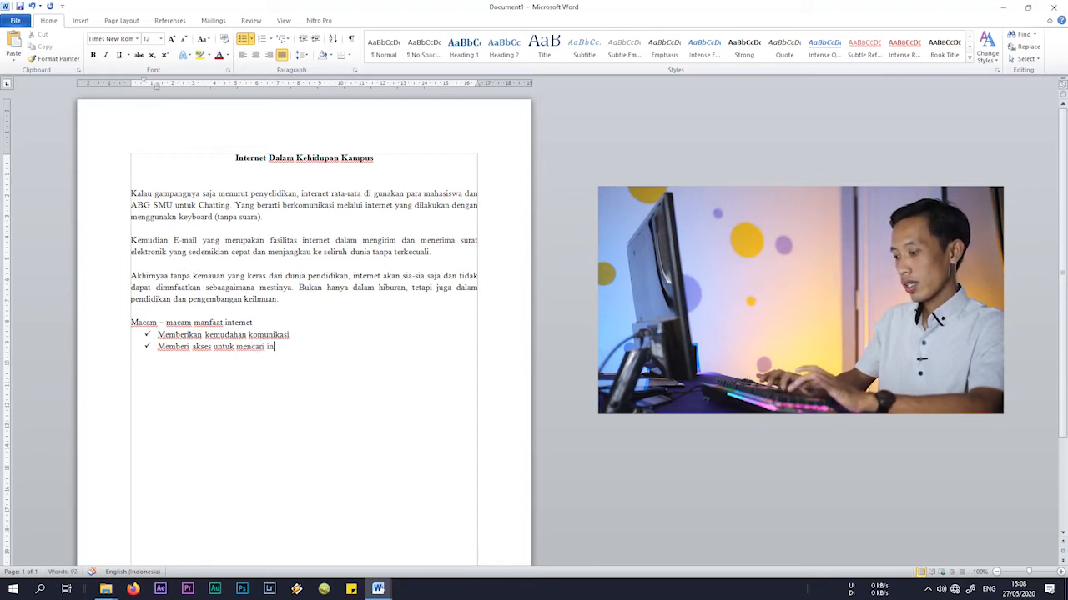
pyautogui.write('formasi')
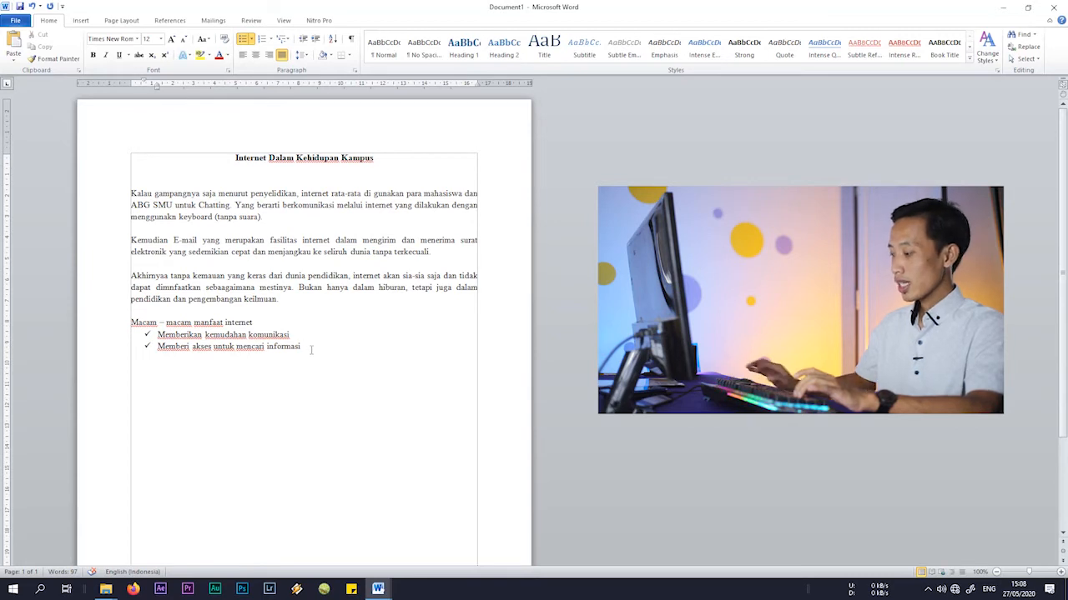
# - Add three filler bulleted items, "sdhgash", "jasdhjkhsda" and "jkashdjahsd", below the second benefit and start another item
pyautogui.press('Return')
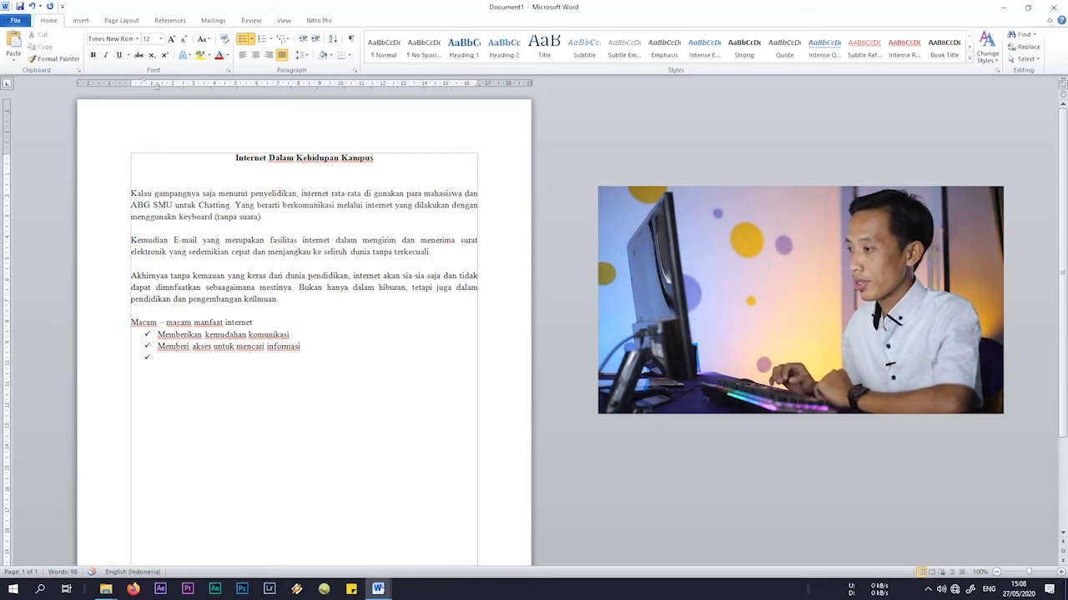
pyautogui.write('sdhgash')
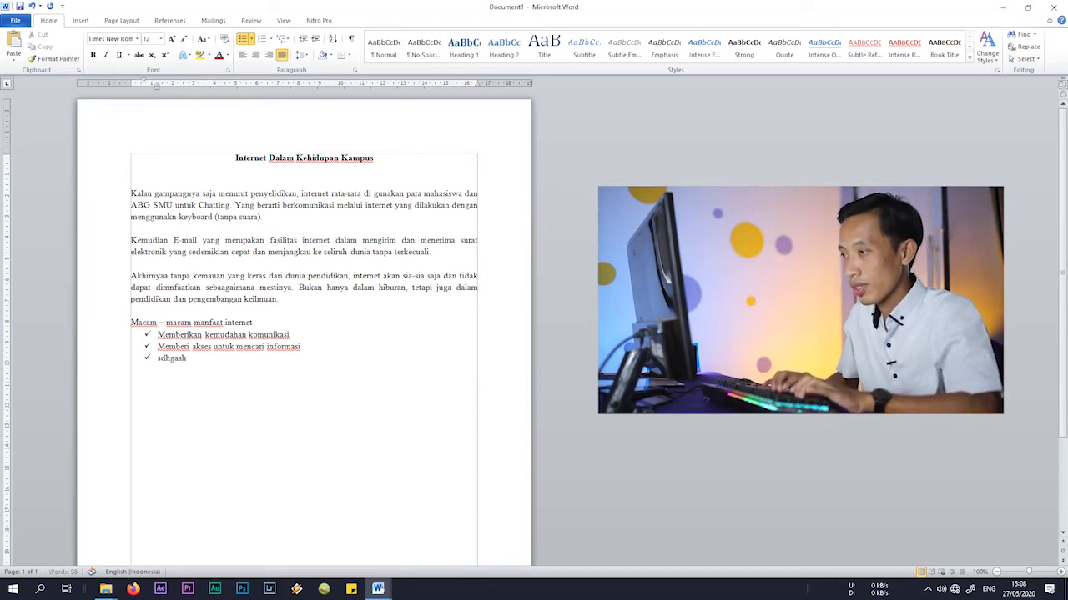
pyautogui.press('Return')
pyautogui.write('jasdhjkhsda')
pyautogui.press('Return')
pyautogui.write('jkashdjahsd')
pyautogui.press('Return')
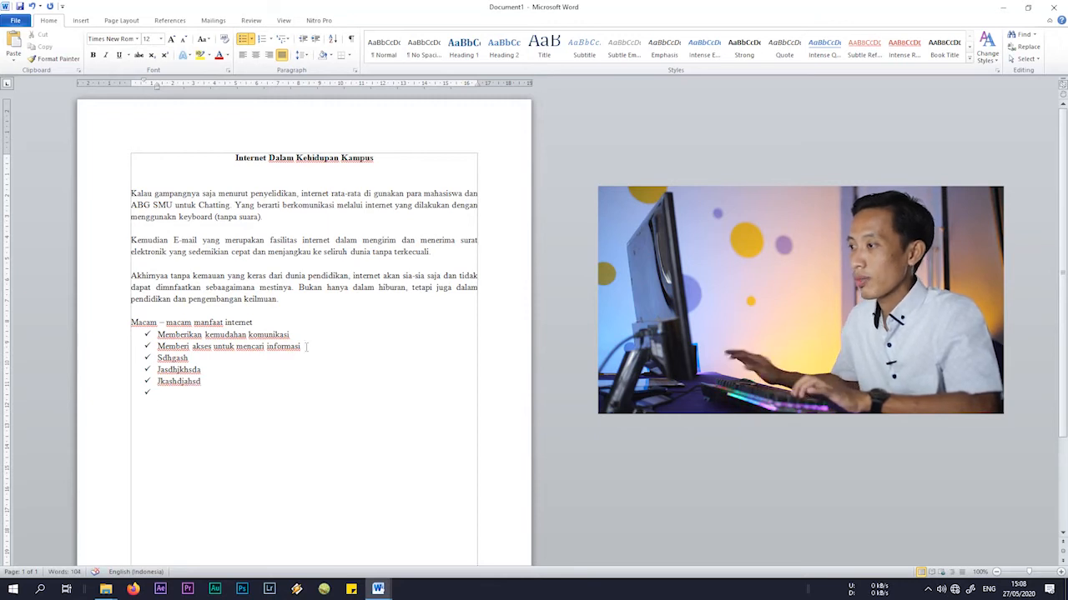
# - Delete the three filler bulleted items and remove the empty bullet below the second benefit
pyautogui.moveTo(204, 386); pyautogui.dragTo(157, 358)
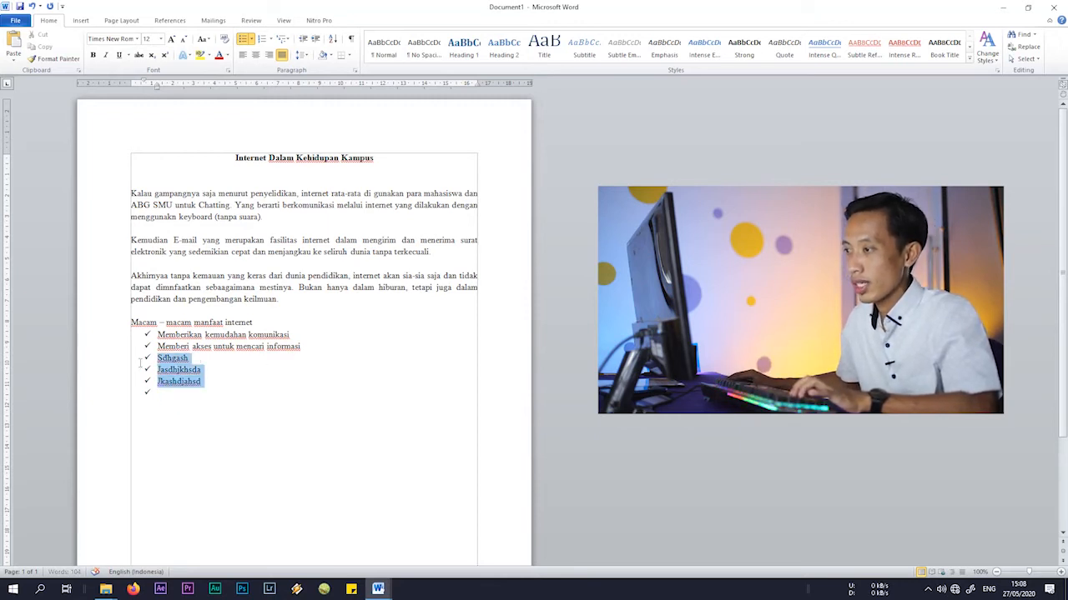
pyautogui.press('BackSpace')
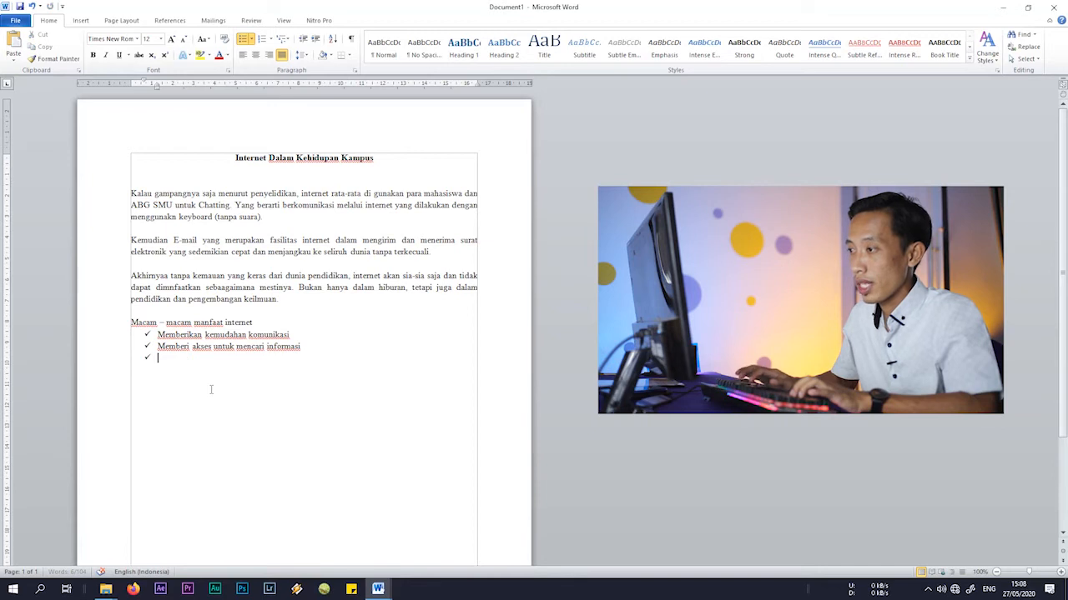
pyautogui.press('BackSpace')
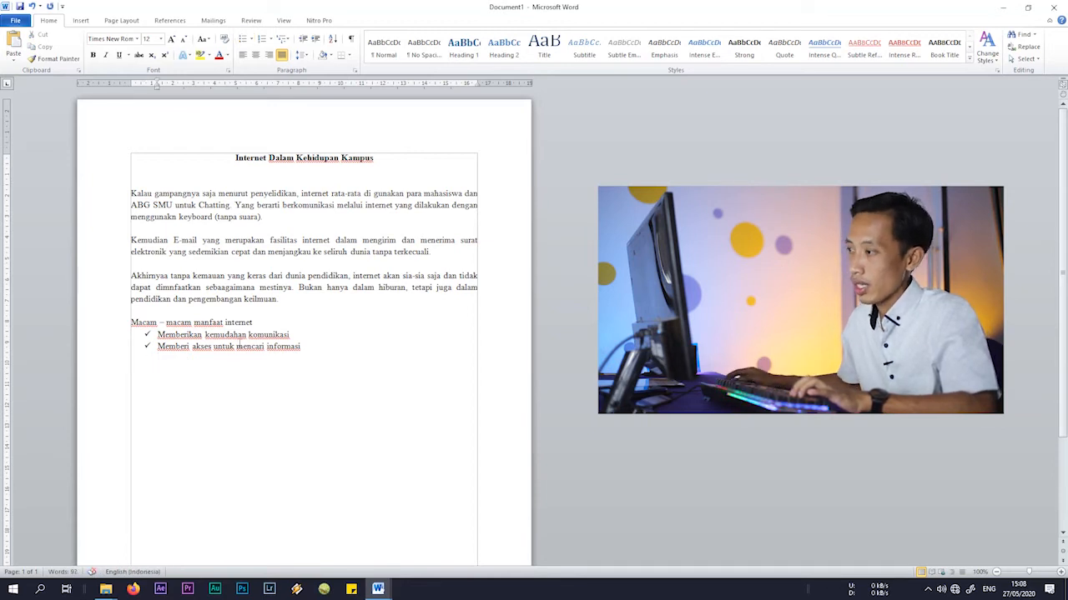
# - Change the two check-marked benefit items to a numbered list in the 1. 2. 3. format
pyautogui.moveTo(322, 349); pyautogui.dragTo(159, 334)
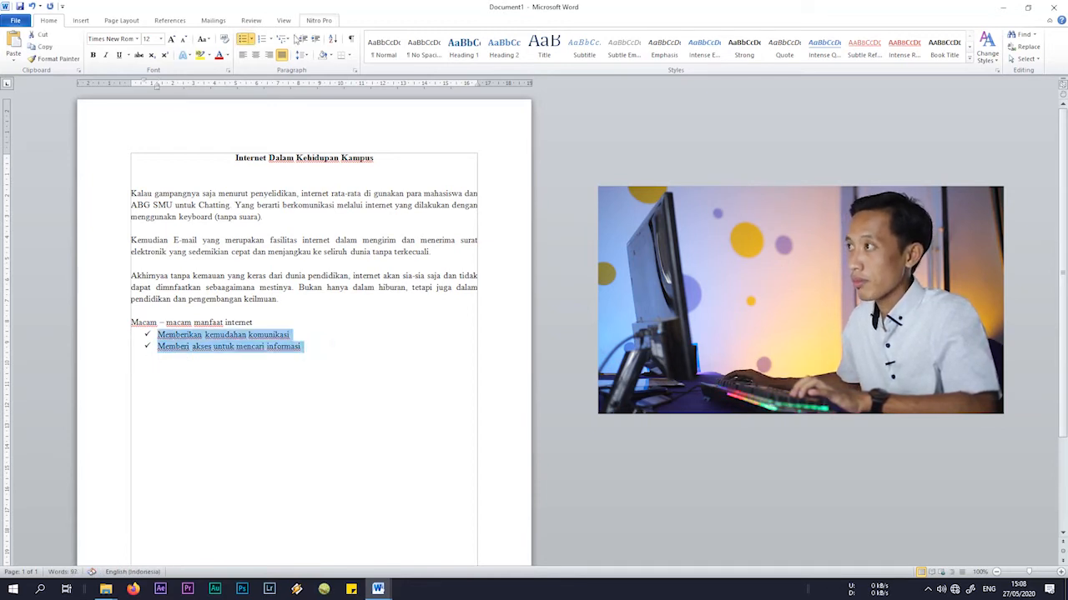
pyautogui.click(270, 39)
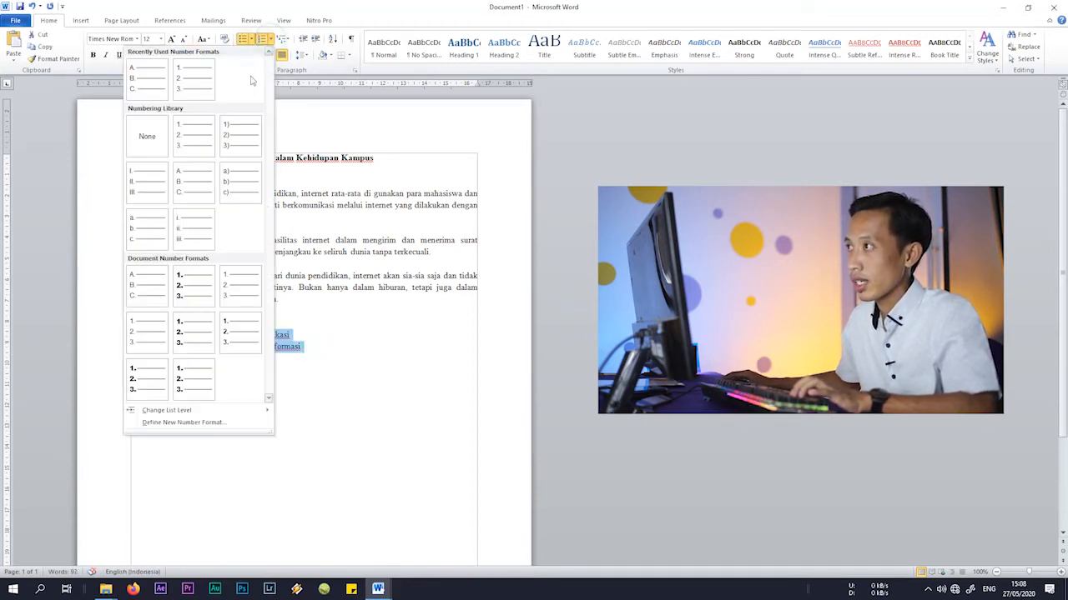
pyautogui.click(197, 133)
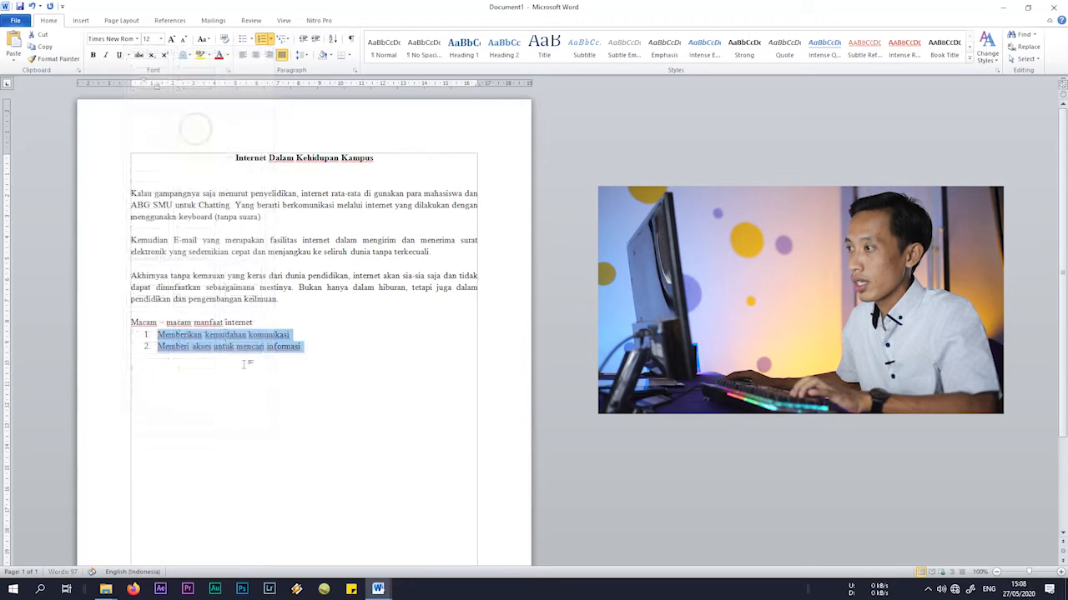
# - Add three filler numbered items, "jsdhajhsd", "lsajdhjasd" and "lasjkhdlkas", after item 2 and start another item
pyautogui.click(306, 346)
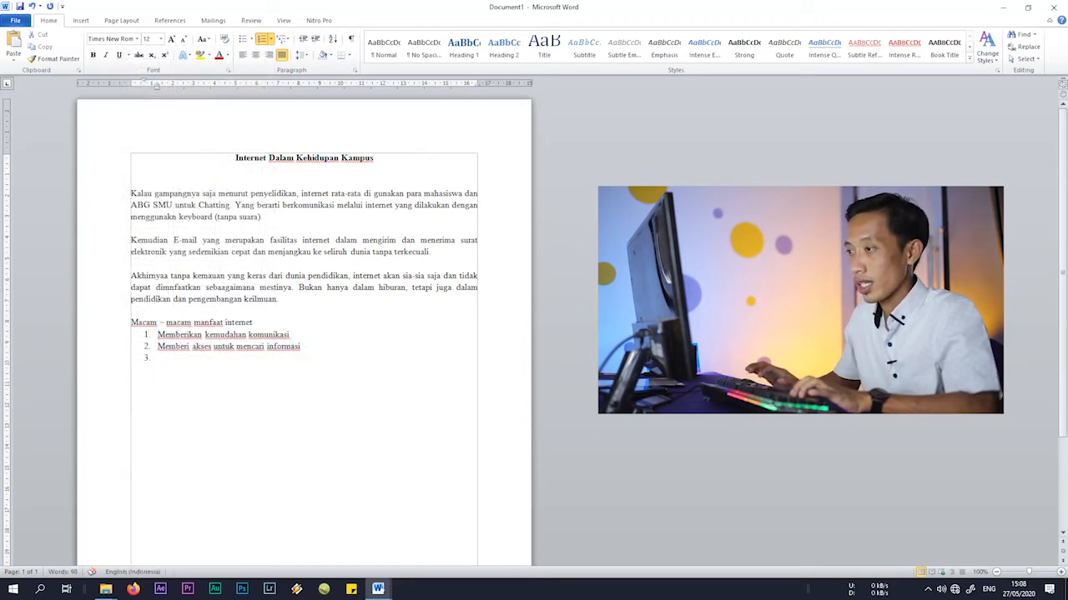
pyautogui.write('jsdhajhsd')
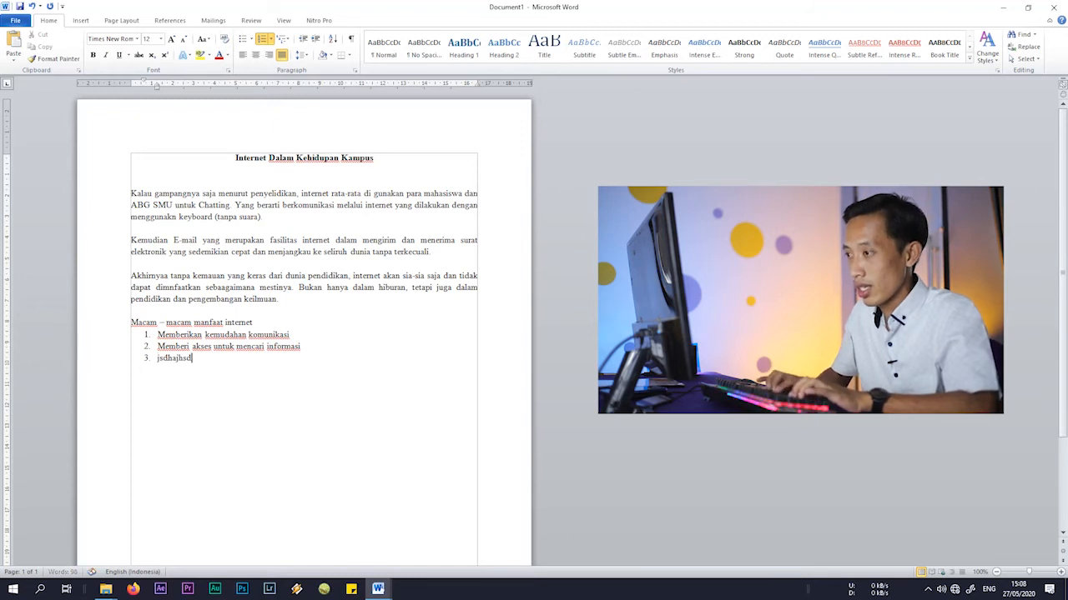
pyautogui.press('Return')
pyautogui.write('lsajdhjasd')
pyautogui.press('Return')
pyautogui.write('lasjkhdlkas')
pyautogui.press('Return')
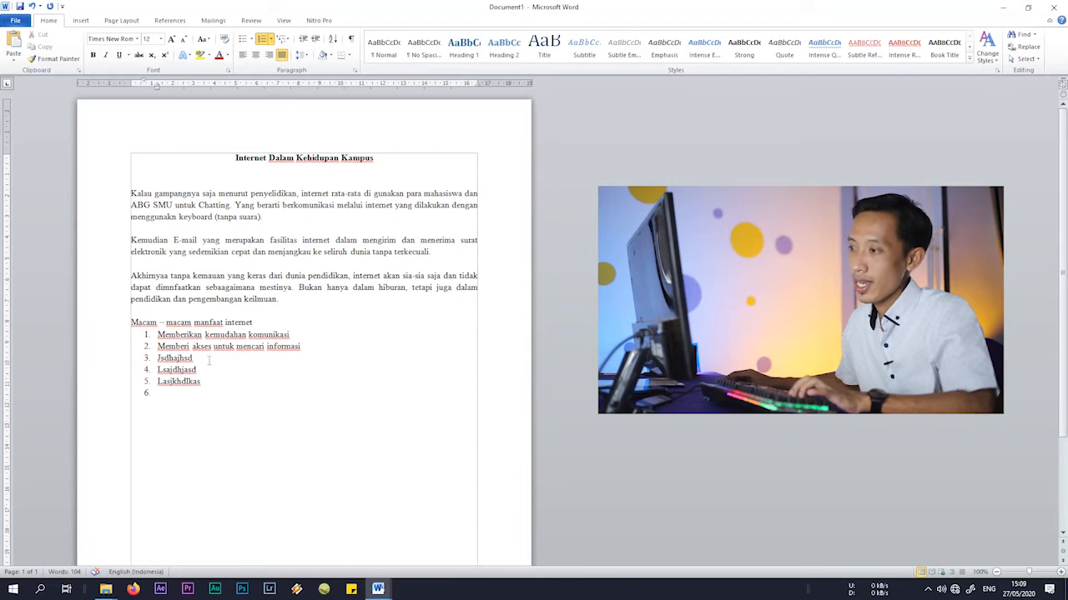
# - Delete the filler numbered items and the empty number below item 2
pyautogui.moveTo(168, 402); pyautogui.dragTo(139, 360)
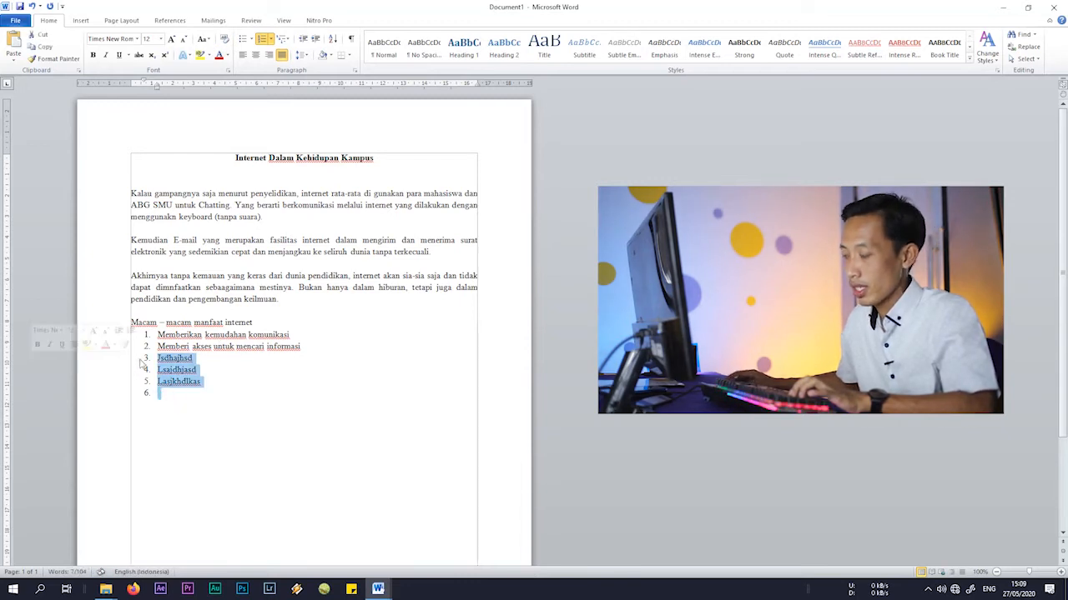
pyautogui.press('Delete')
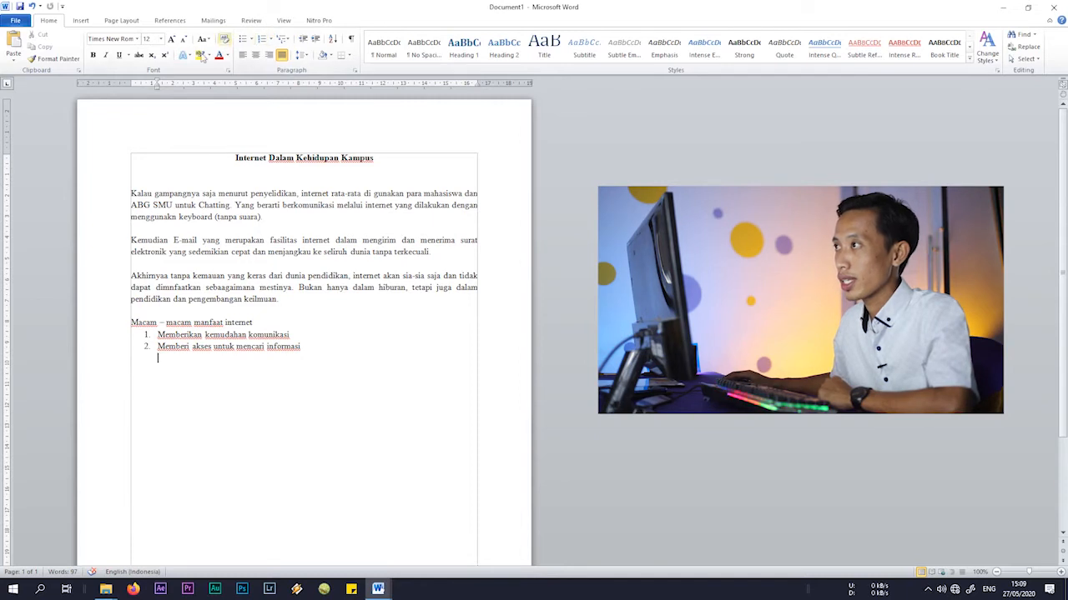
pyautogui.click(282, 55)
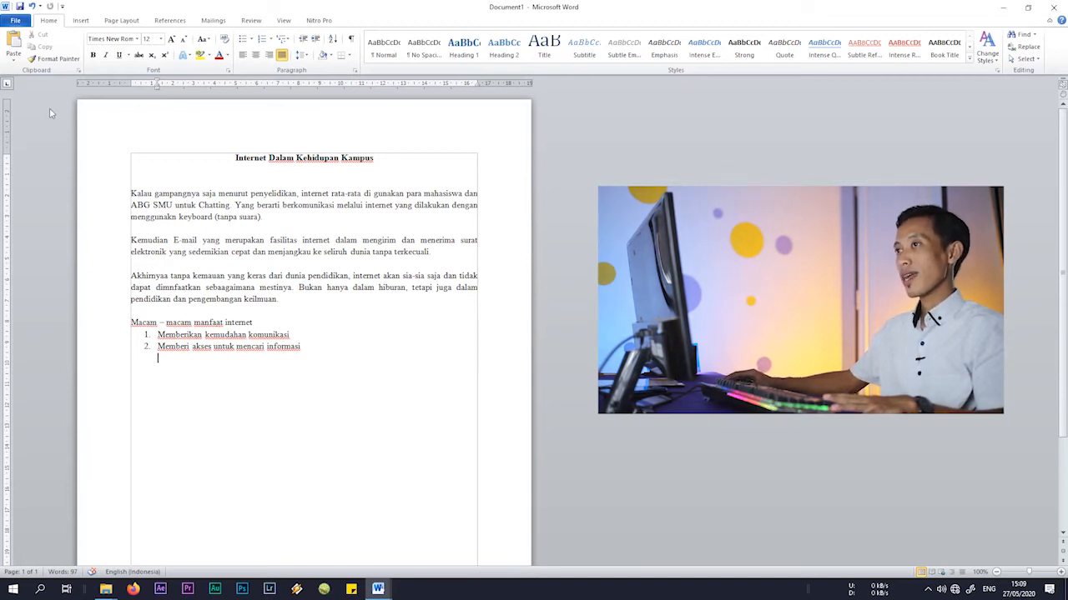
pyautogui.click(16, 21)
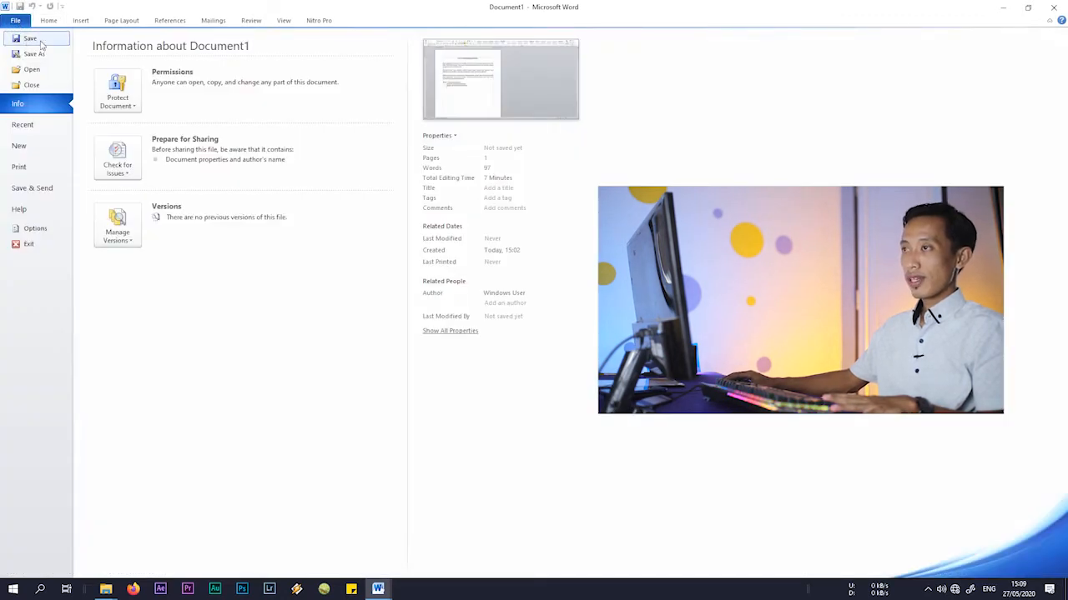
pyautogui.click(33, 40)
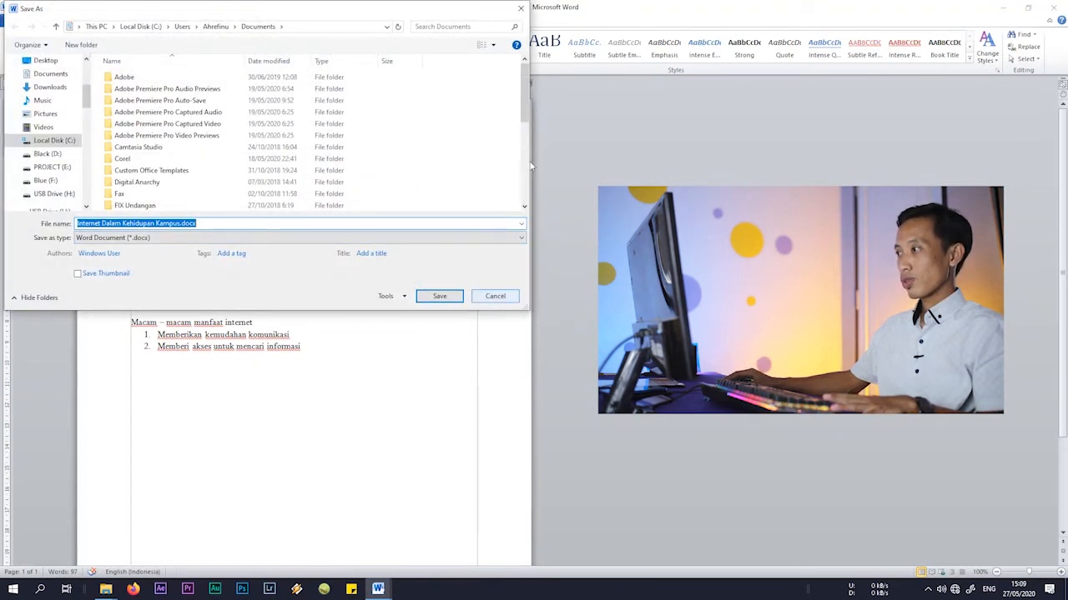
pyautogui.click(518, 10)
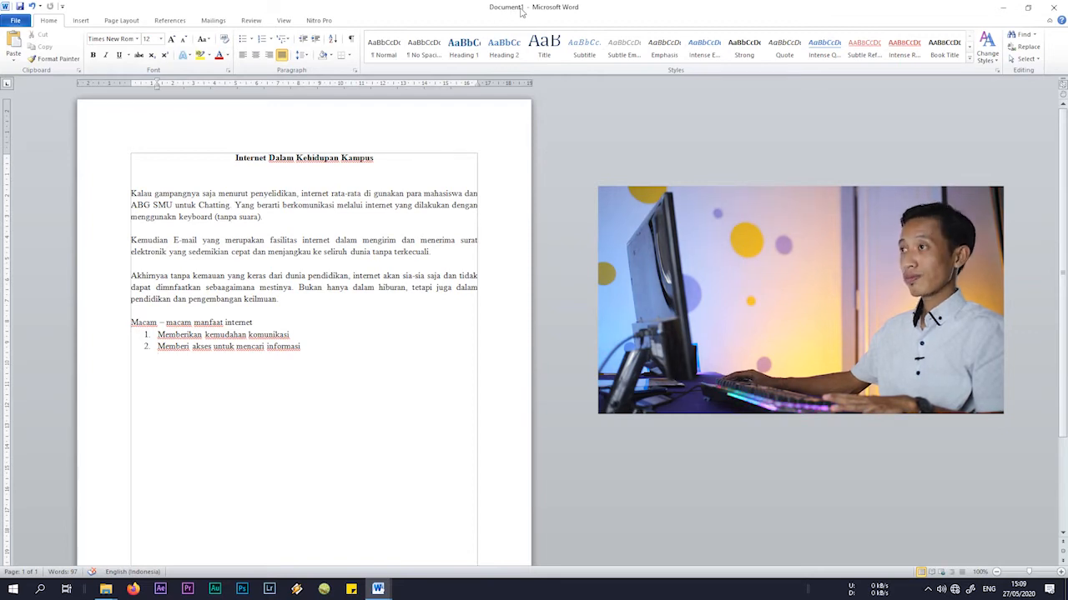
# - Save the document as "Latihan 1" in the Documents folder in Word Document (*.docx) format
pyautogui.click(14, 20)
pyautogui.click(27, 39)
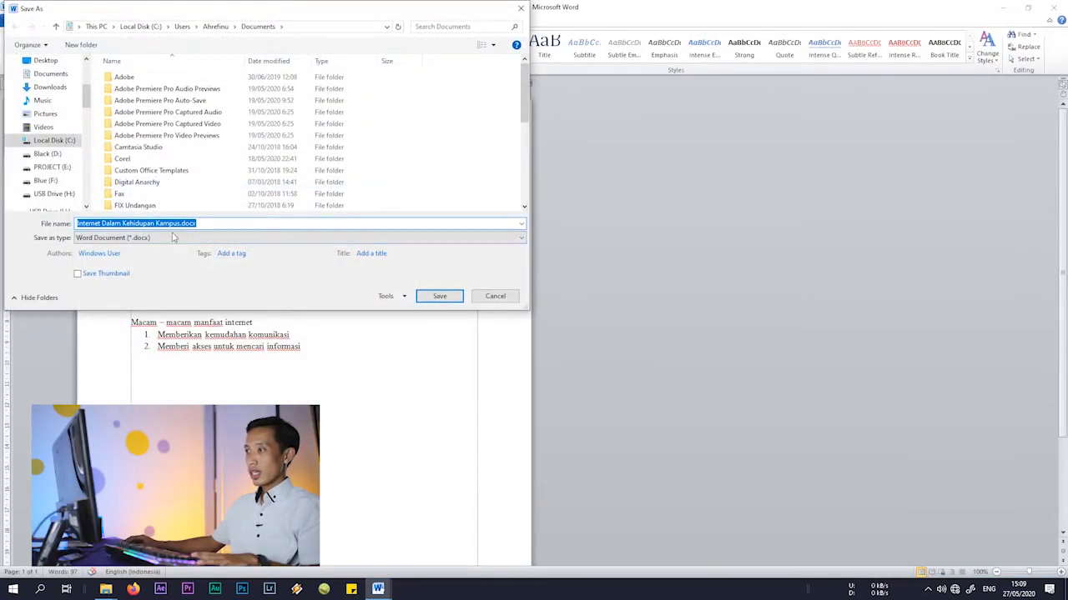
pyautogui.moveTo(255, 14); pyautogui.dragTo(713, 173)
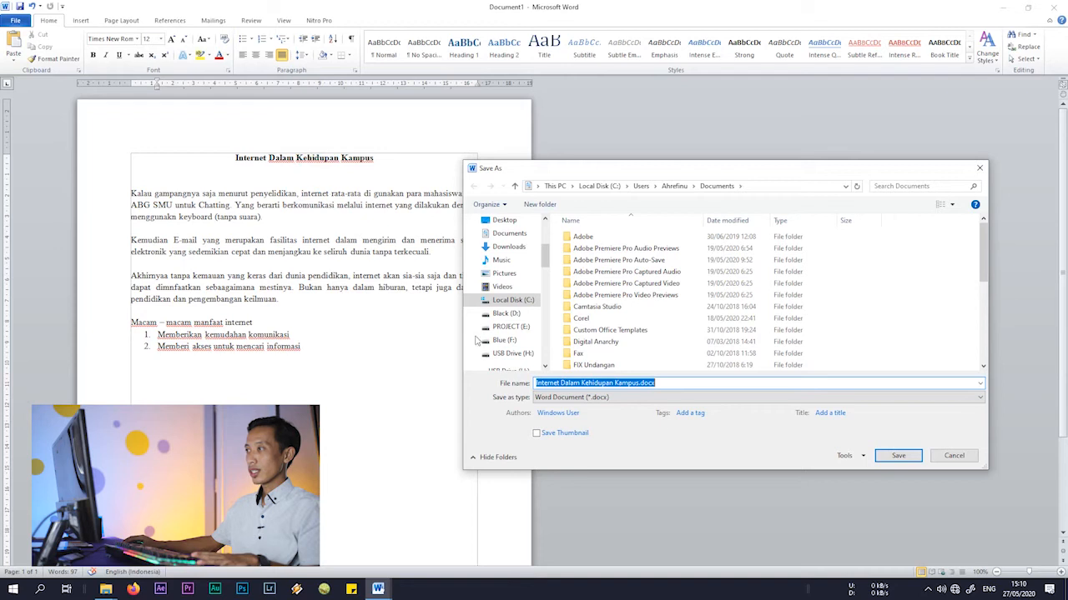
pyautogui.doubleClick(661, 382)
pyautogui.moveTo(661, 382); pyautogui.dragTo(539, 383)
pyautogui.write('Latihan 2')
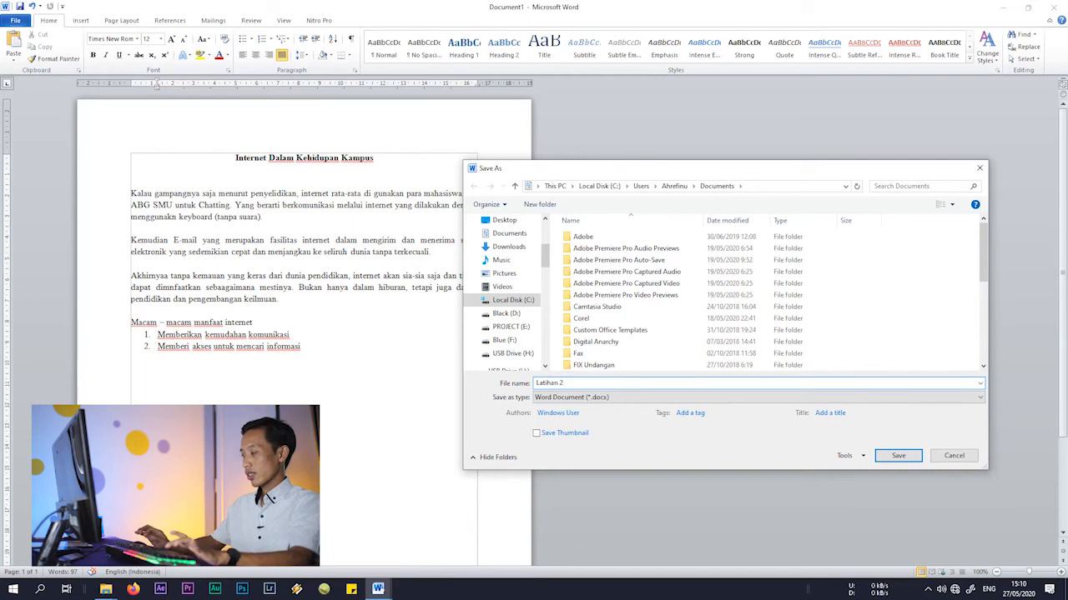
pyautogui.press('BackSpace')
pyautogui.write('1')
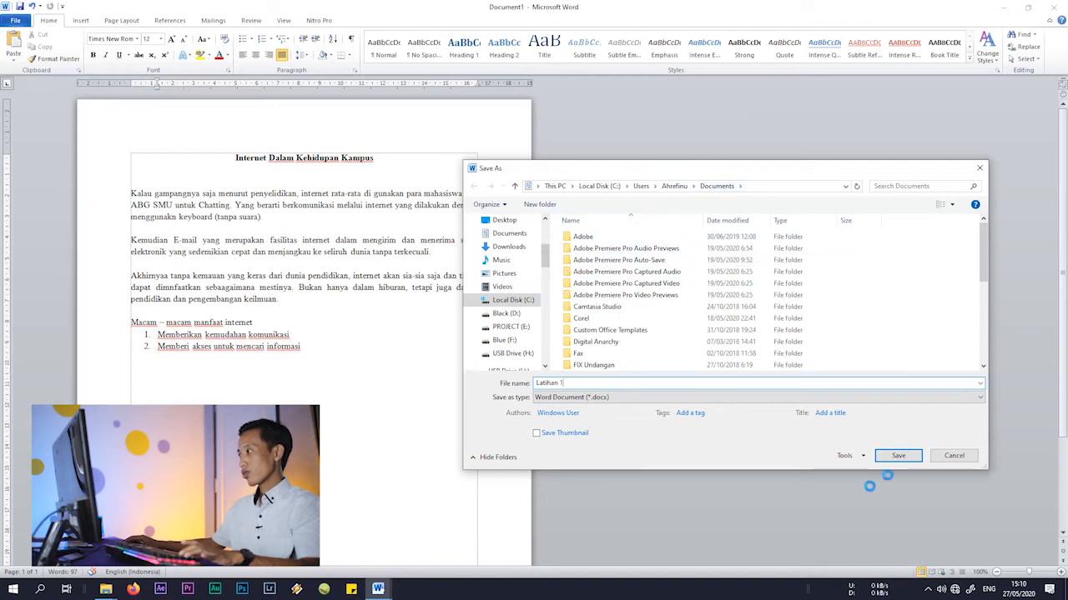
pyautogui.click(899, 457)
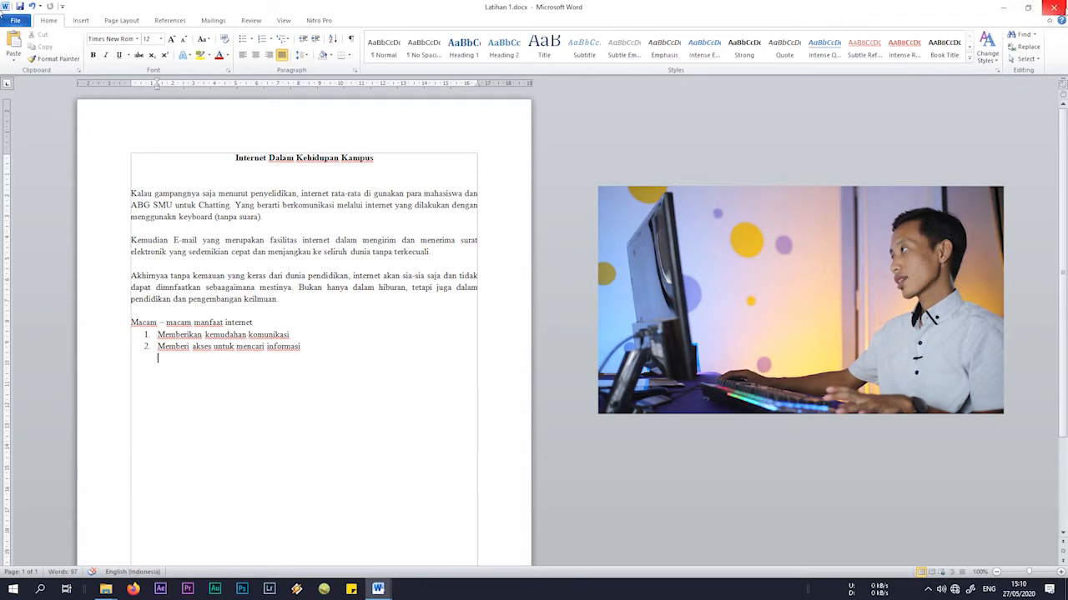
# - Close Latihan 1.docx and Soal Word 1.doc, and relaunch Microsoft Word 2010
pyautogui.click(1054, 8)
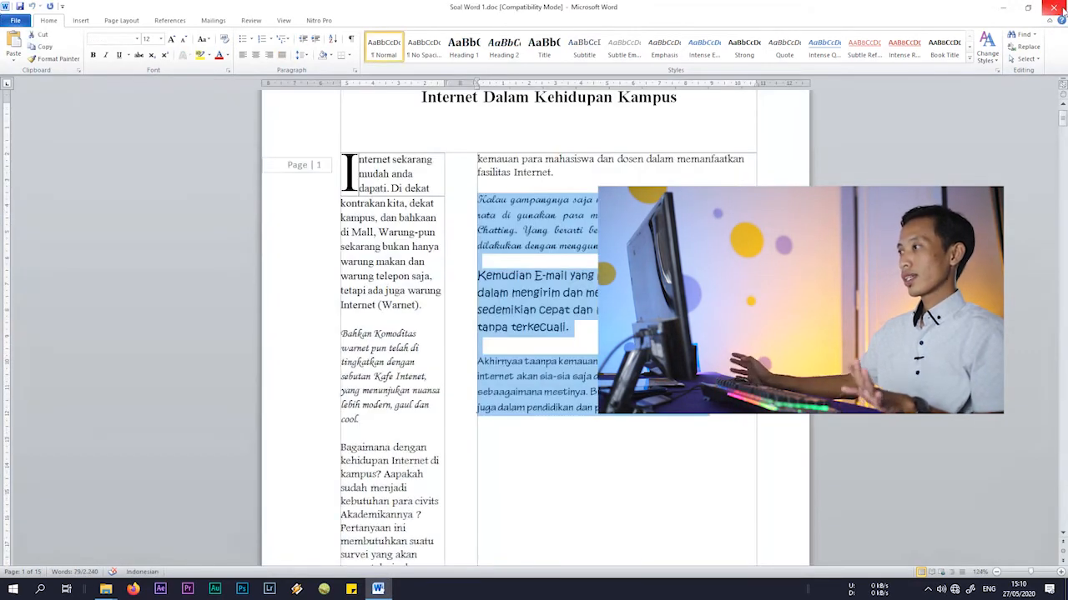
pyautogui.click(1059, 9)
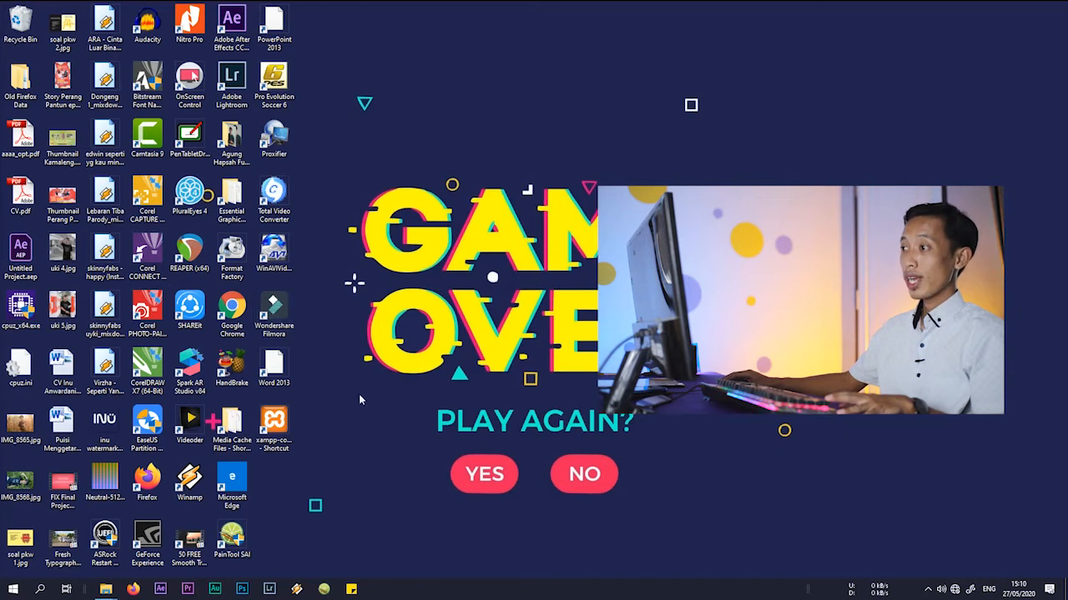
pyautogui.click(13, 591)
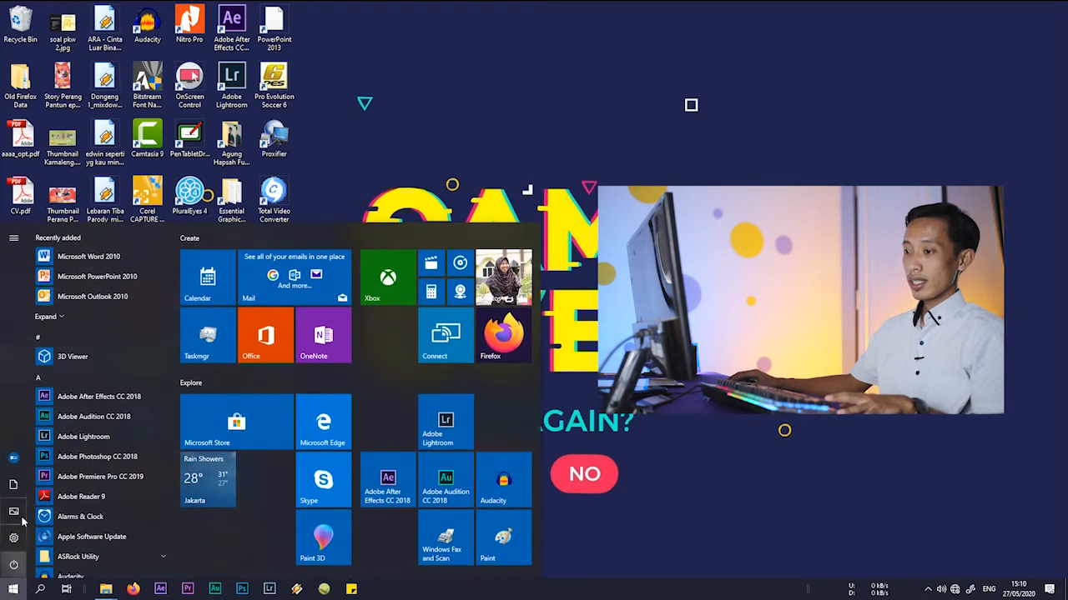
pyautogui.click(510, 142)
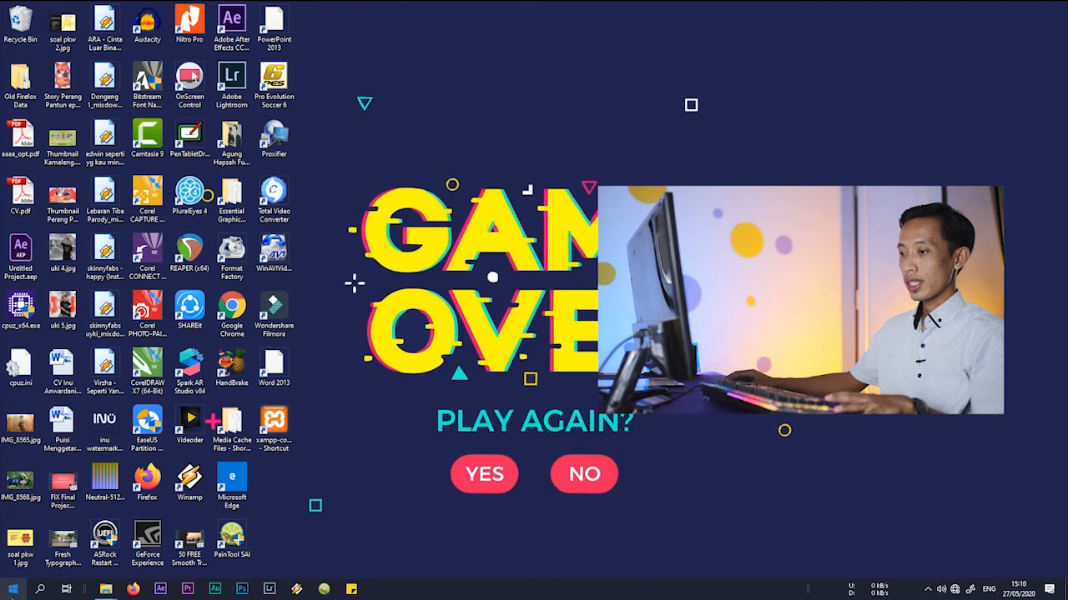
pyautogui.click(13, 589)
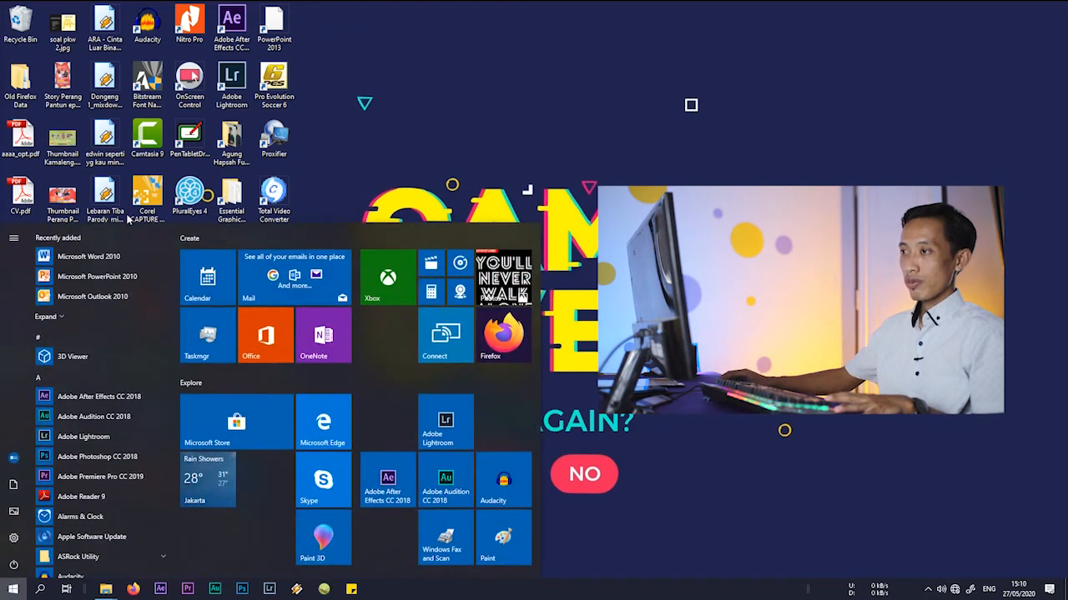
pyautogui.click(127, 259)
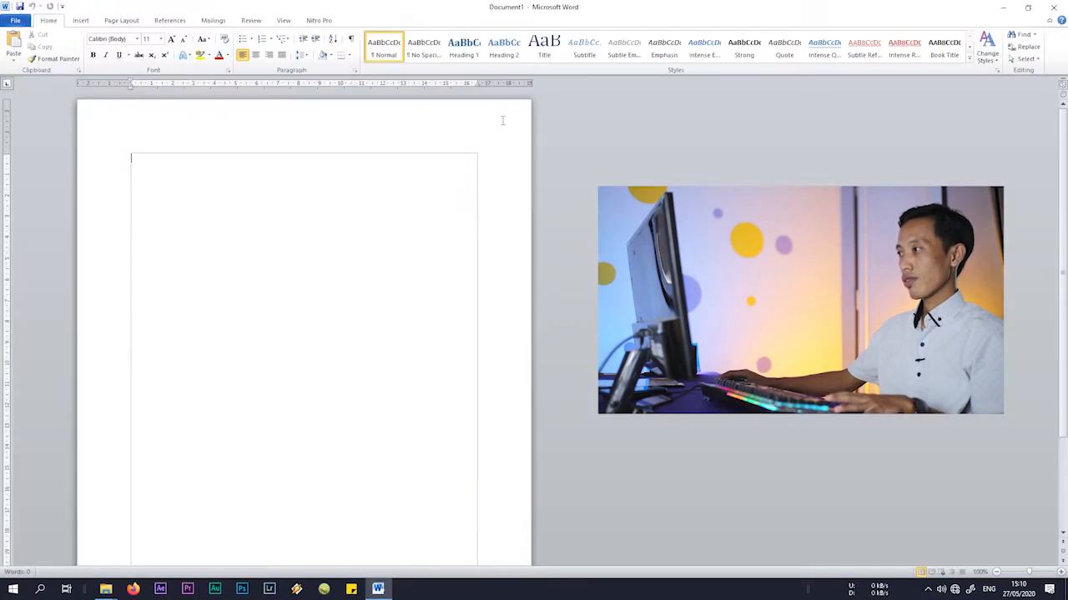
# - Reopen Latihan 1.docx from the recent documents to check the saved content, and close it
pyautogui.click(15, 21)
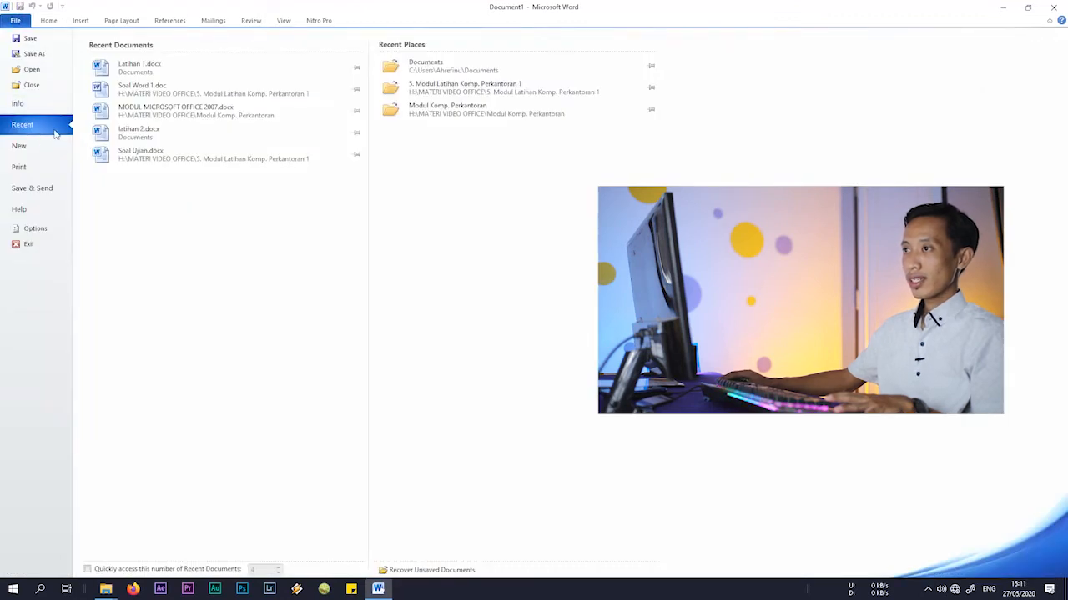
pyautogui.click(139, 72)
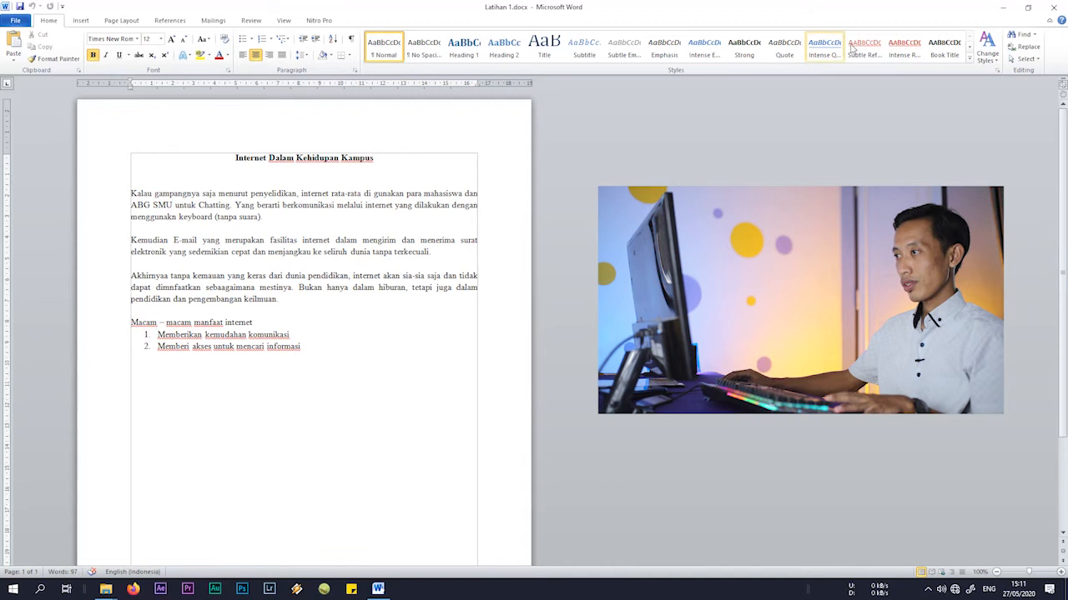
pyautogui.click(1056, 9)
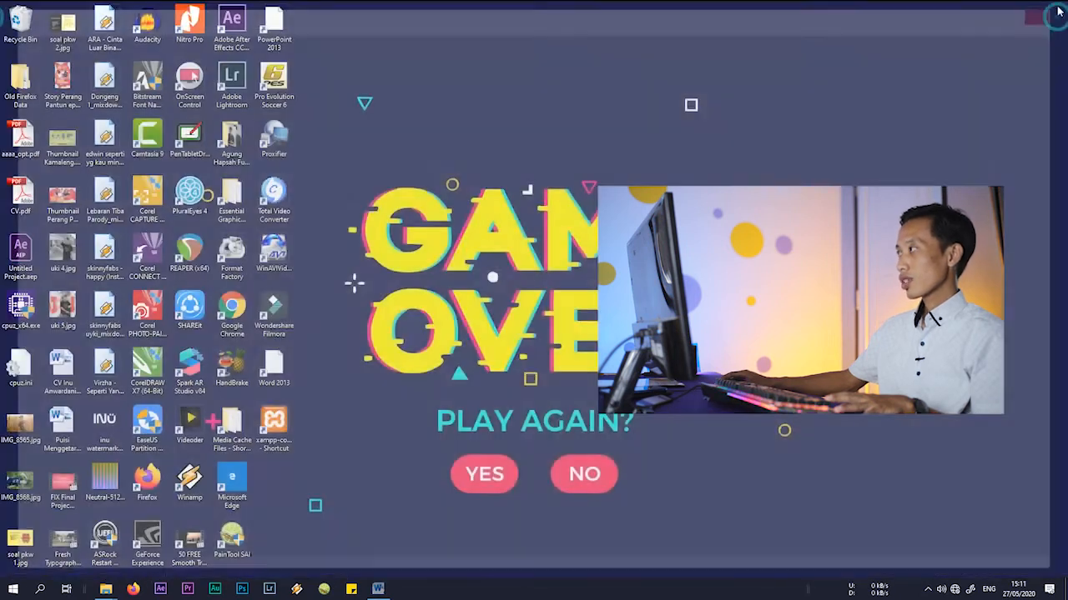
# - Switch to File Explorer and open Latihan 1.docx from the Documents folder
pyautogui.click(13, 589)
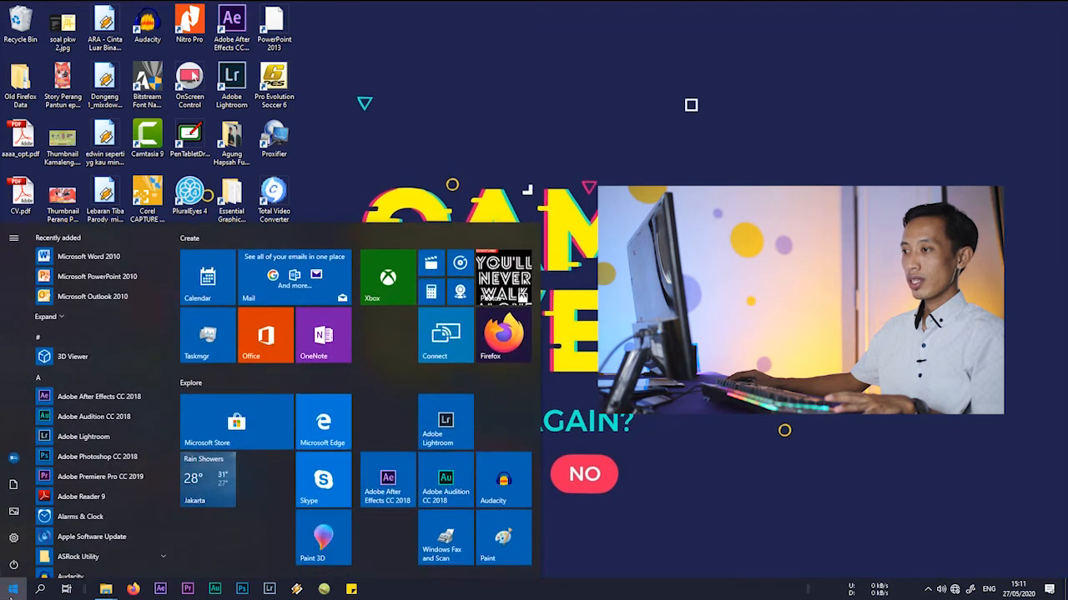
pyautogui.moveTo(106, 589)
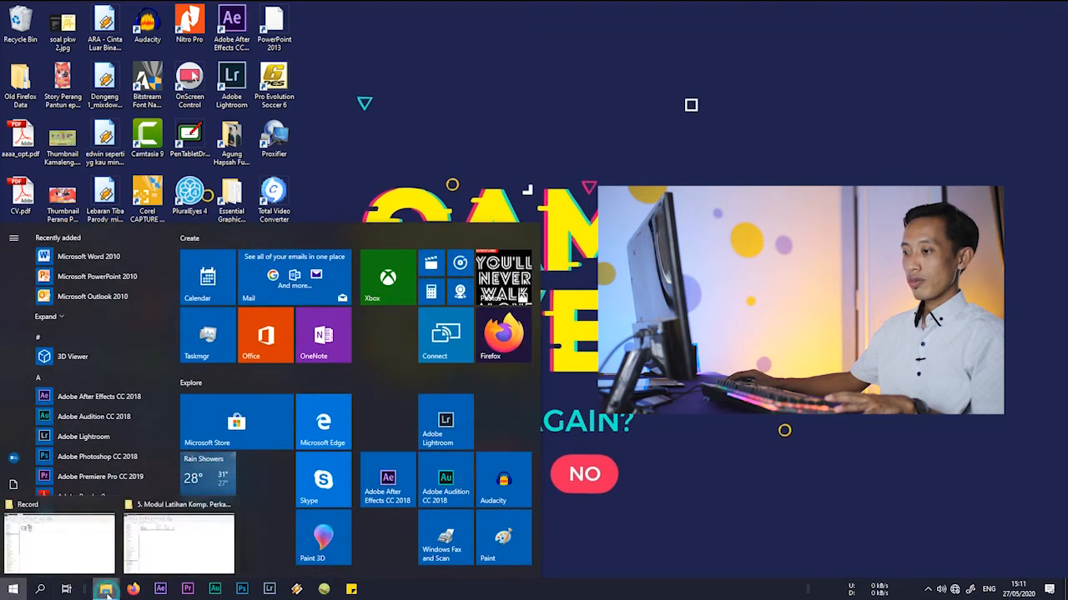
pyautogui.moveTo(167, 564)
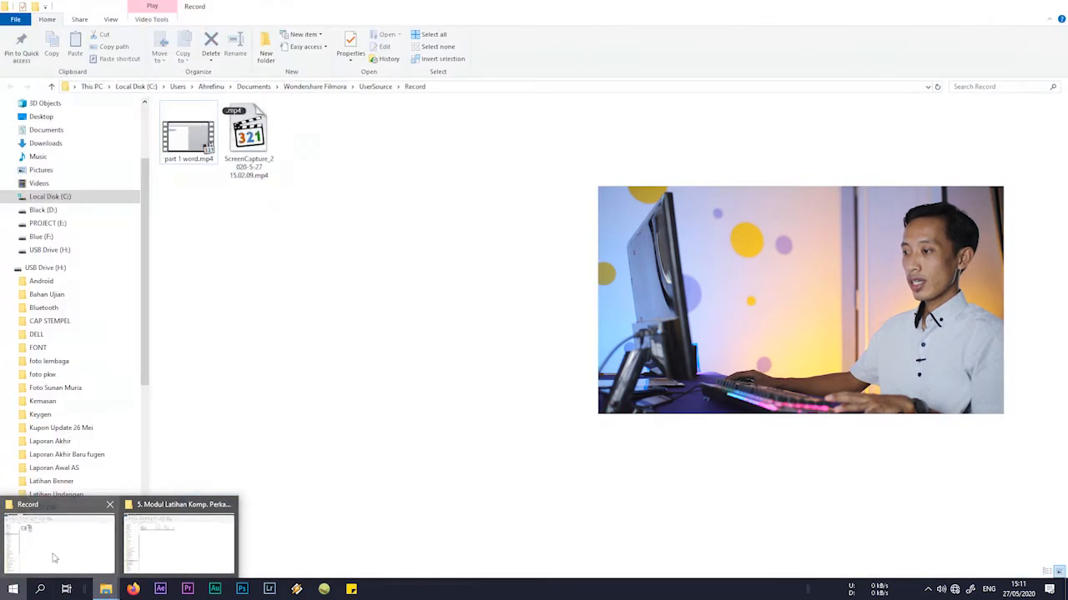
pyautogui.click(193, 559)
pyautogui.scroll(2, 64, 165)
pyautogui.scroll(1, 64, 165)
pyautogui.click(60, 148)
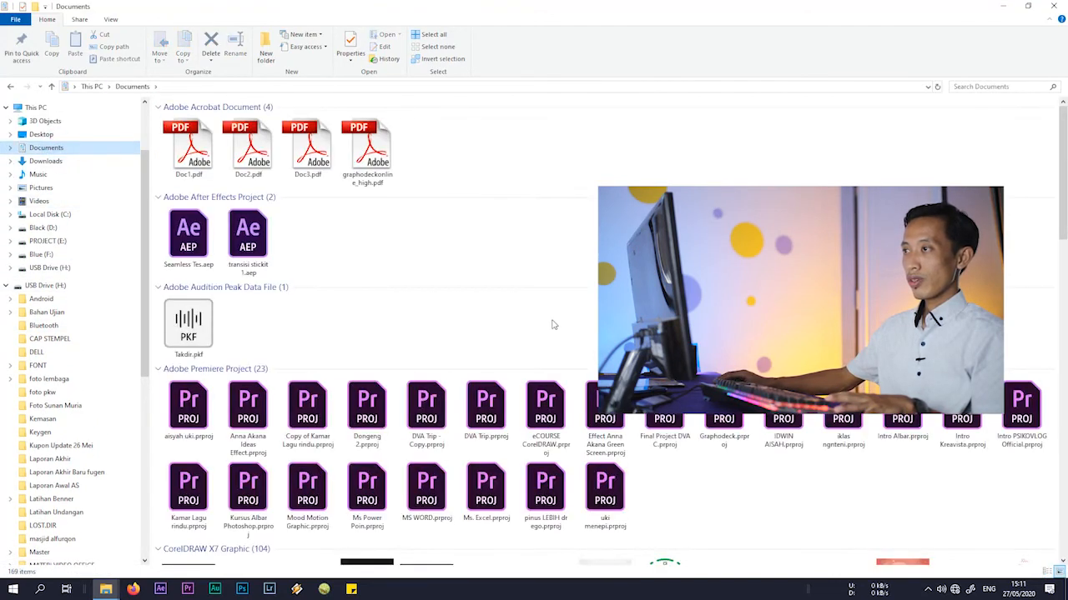
pyautogui.scroll(-15, 555, 325)
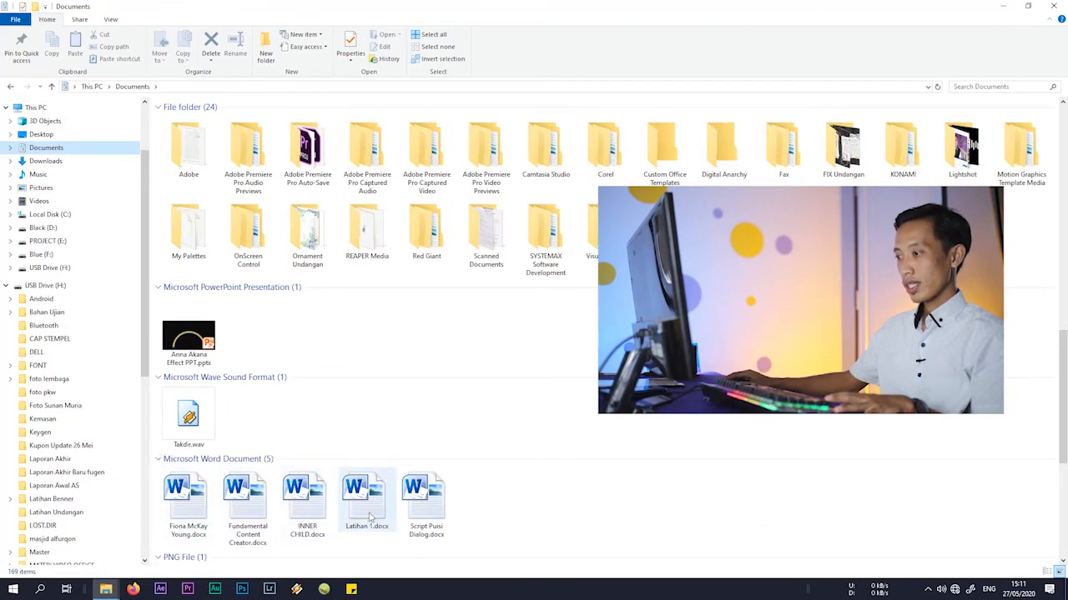
pyautogui.doubleClick(370, 517)
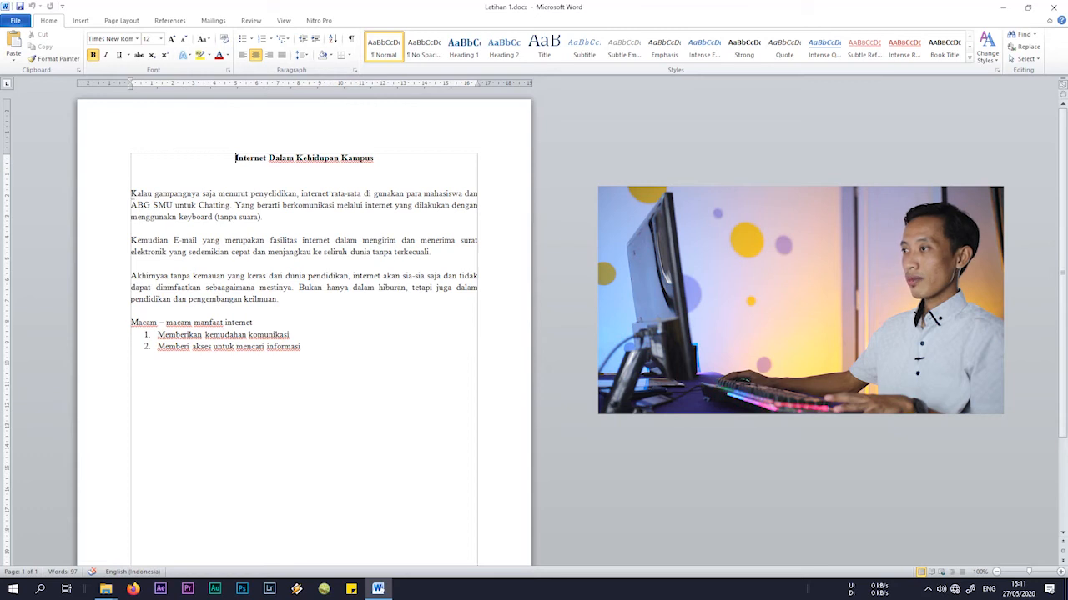
# - Insert two empty lines above the paragraph starting "Kalau gampangnya" and place the cursor in the blank space
pyautogui.click(131, 193)
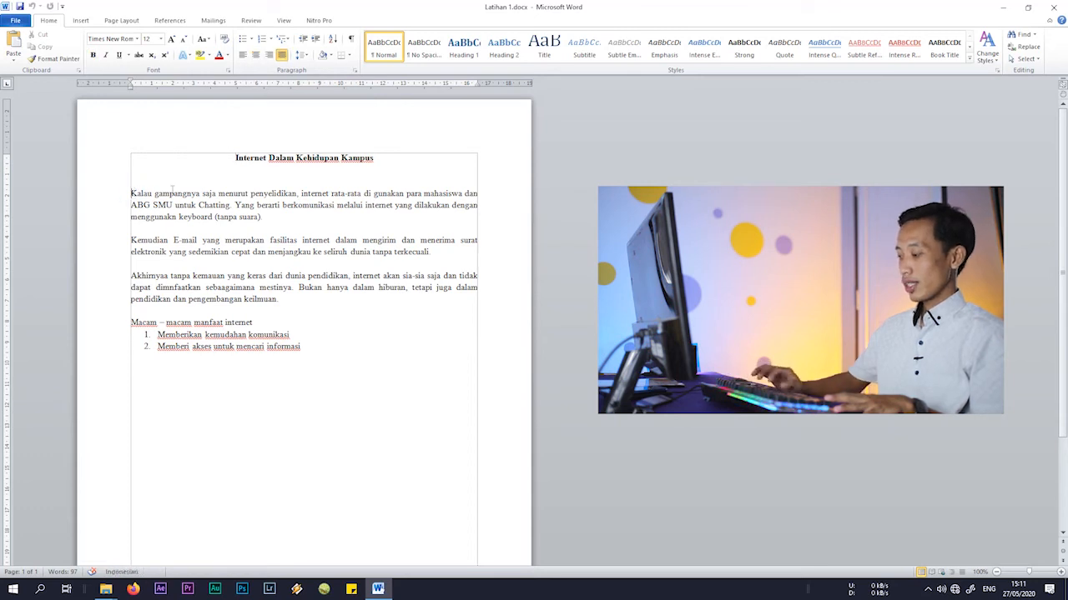
pyautogui.press('Return')
pyautogui.press('Return')
pyautogui.click(135, 194)
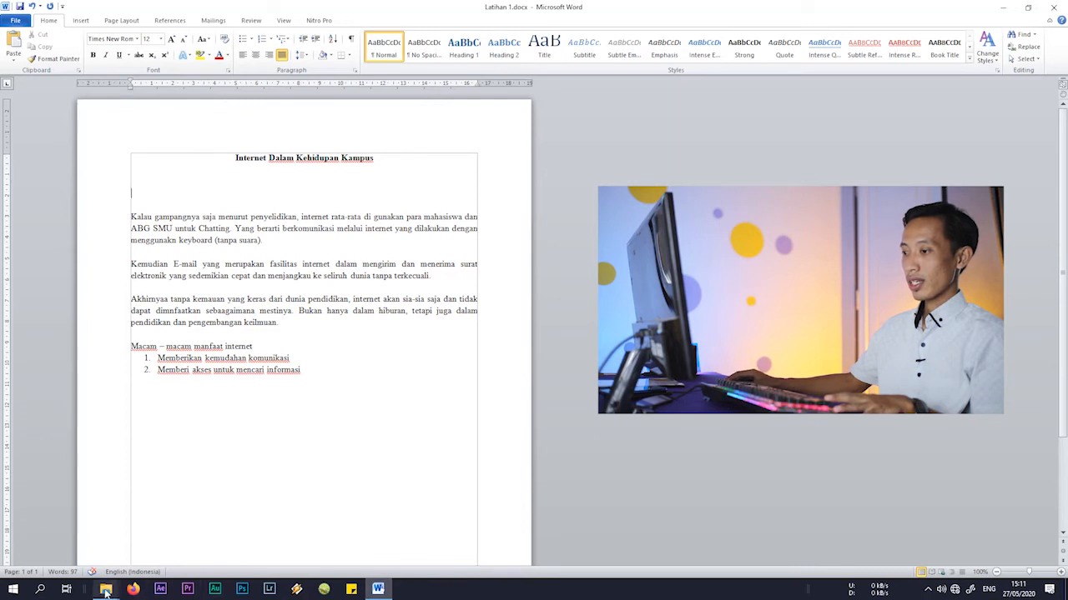
# - Switch to File Explorer and open Soal Word 1.doc from the 5. Modul Latihan Komp. Perkantoran 1 folder
pyautogui.moveTo(106, 589)
pyautogui.click(147, 561)
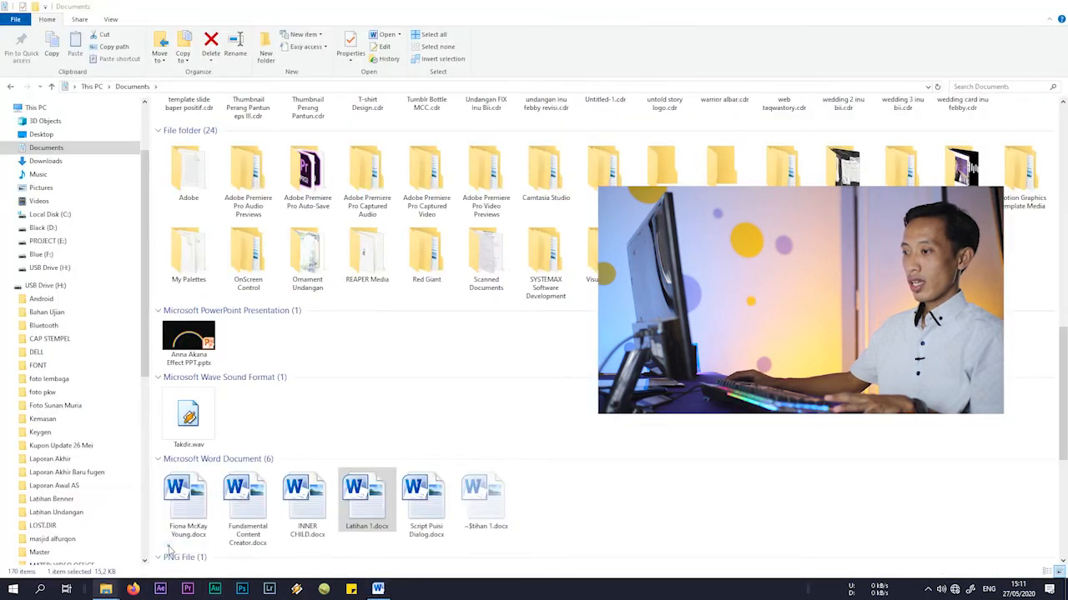
pyautogui.click(10, 87)
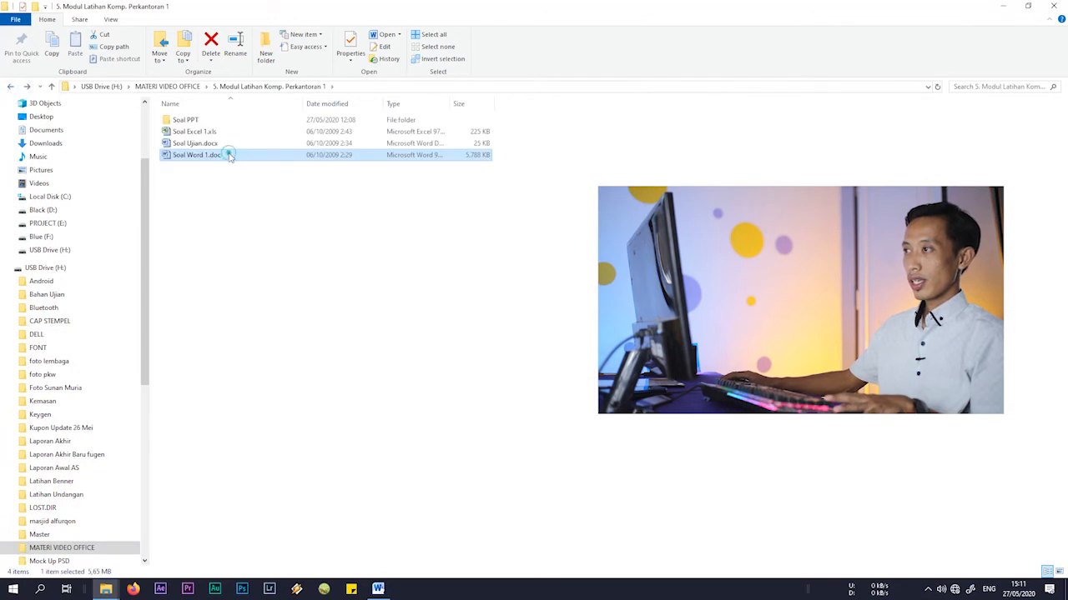
# - Copy the paragraph starting "Bagaimana dengan kehidupan Internet di kampus?" from Soal Word 1.doc
pyautogui.scroll(-5, 534, 334)
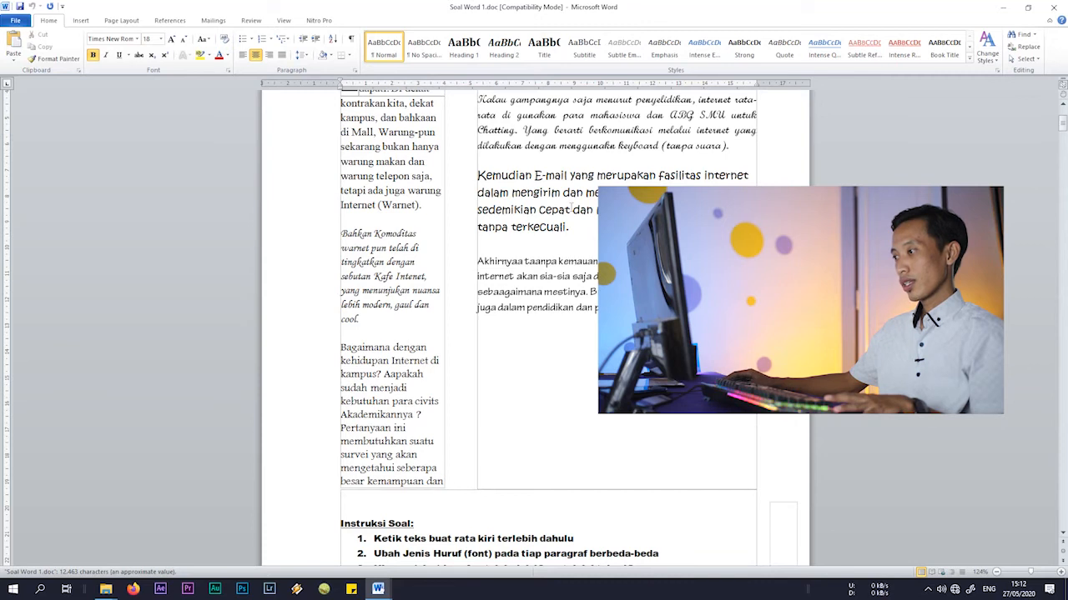
pyautogui.scroll(5, 567, 227)
pyautogui.hotkey('ctrl', 'a')
pyautogui.scroll(-5, 567, 227)
pyautogui.moveTo(327, 458); pyautogui.dragTo(327, 327)
pyautogui.hotkey('ctrl', 'c')
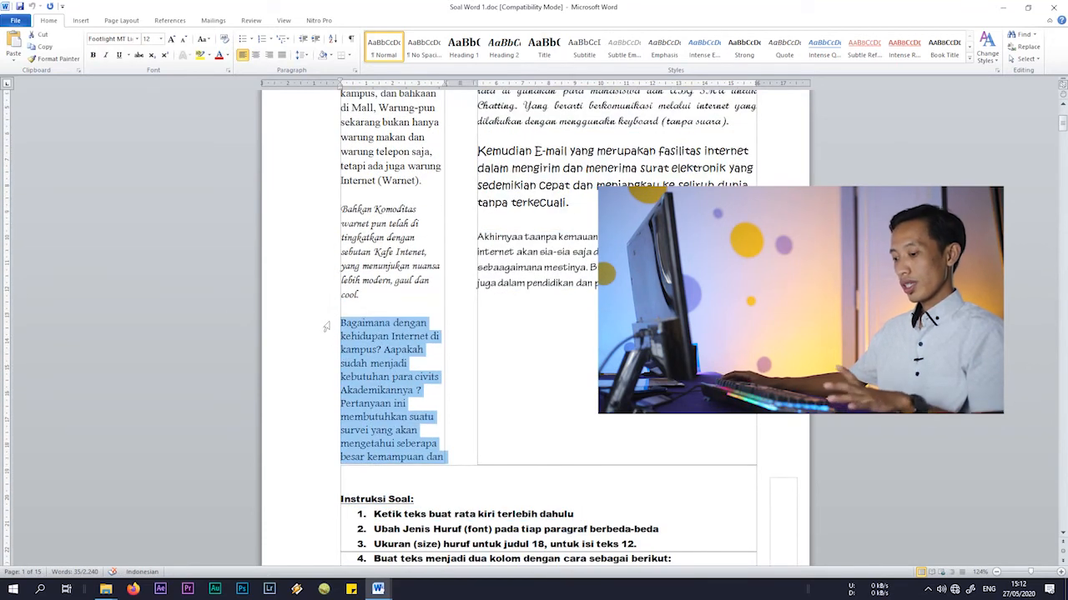
# - Paste the copied paragraph into Latihan 1.docx on the empty line above "Kalau gampangnya"
pyautogui.click(377, 589)
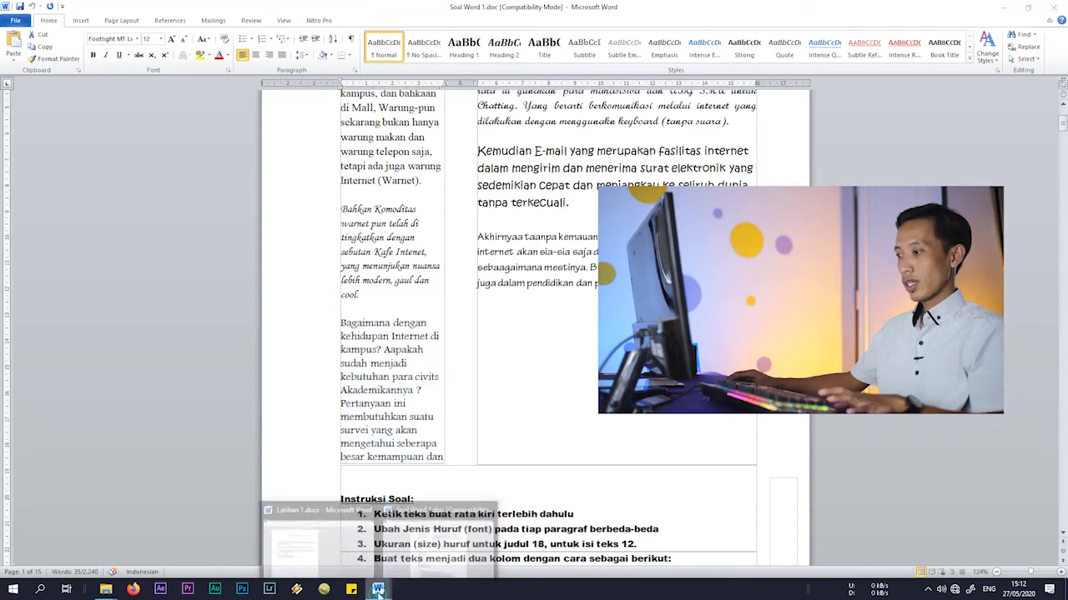
pyautogui.click(348, 550)
pyautogui.click(132, 193)
pyautogui.hotkey('ctrl', 'v')
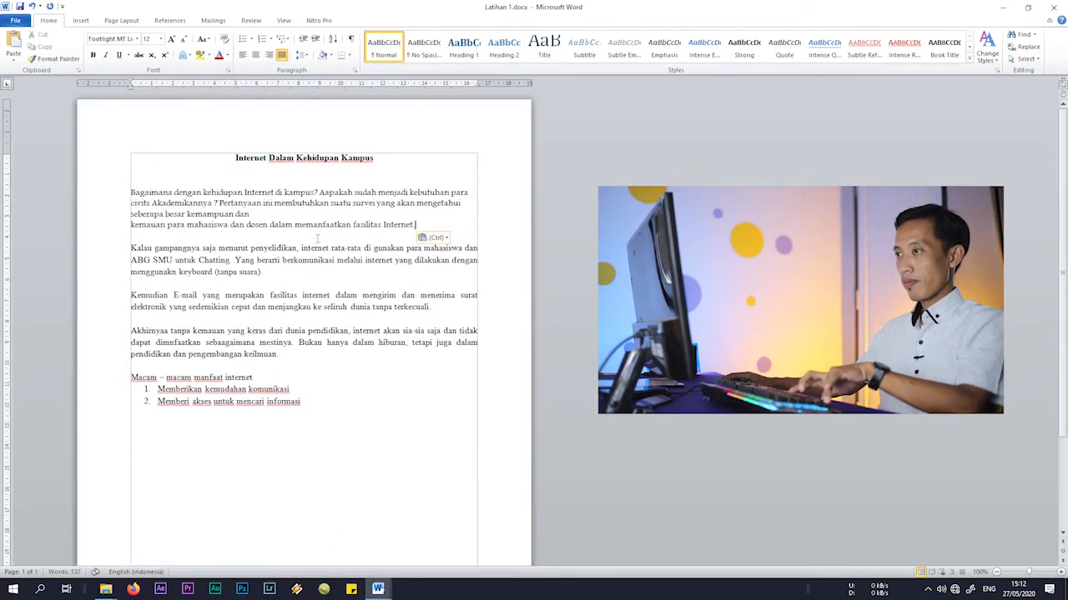
# - Justify the pasted paragraph and join its separate last line beginning "kemauan para mahasiswa" to the text before it
pyautogui.moveTo(414, 225); pyautogui.dragTo(139, 193)
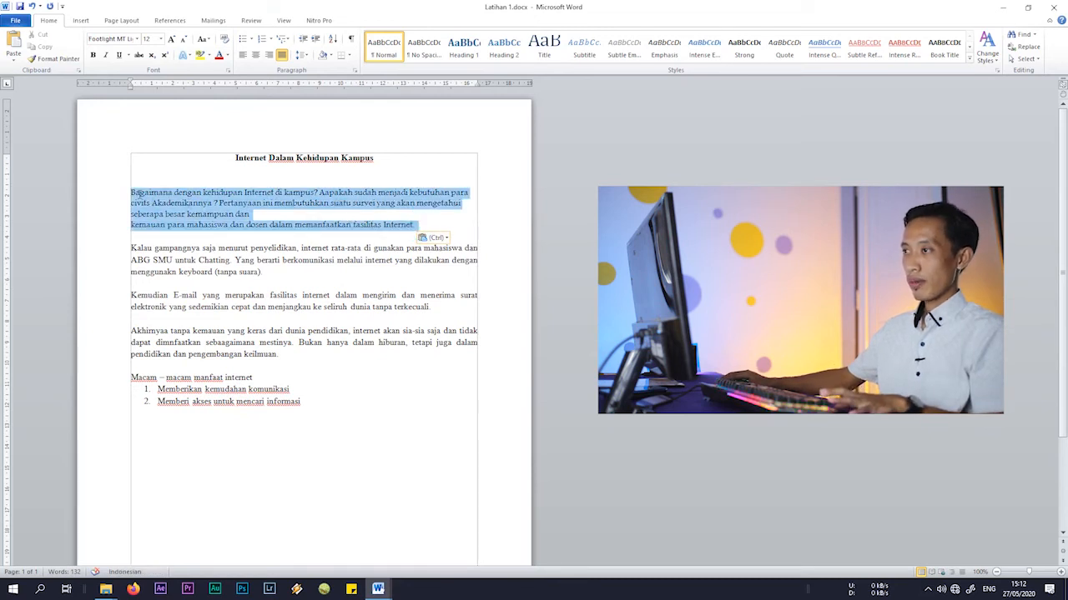
pyautogui.click(282, 54)
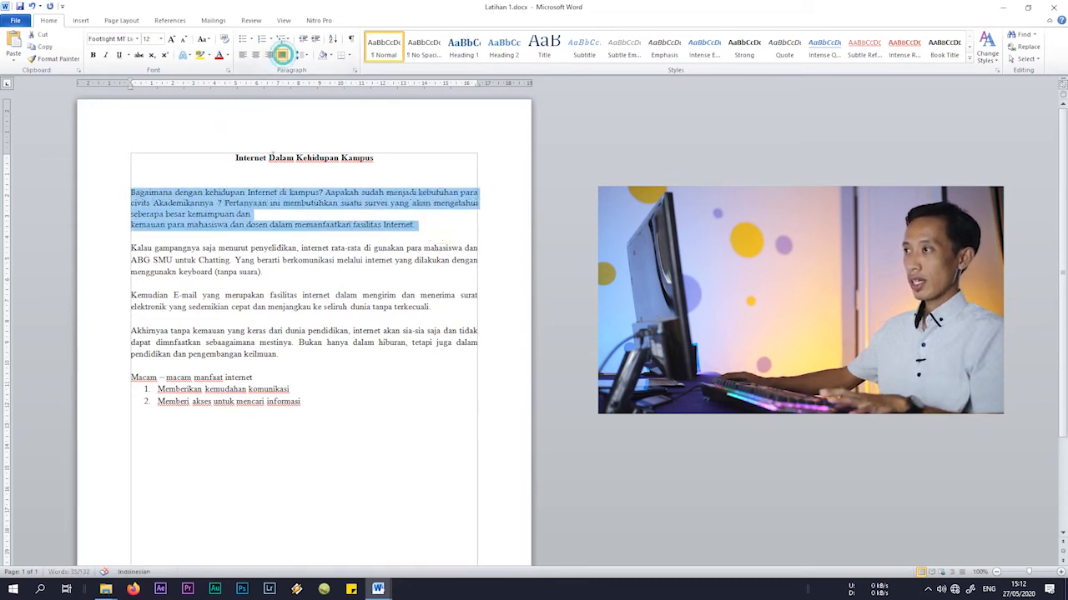
pyautogui.click(132, 225)
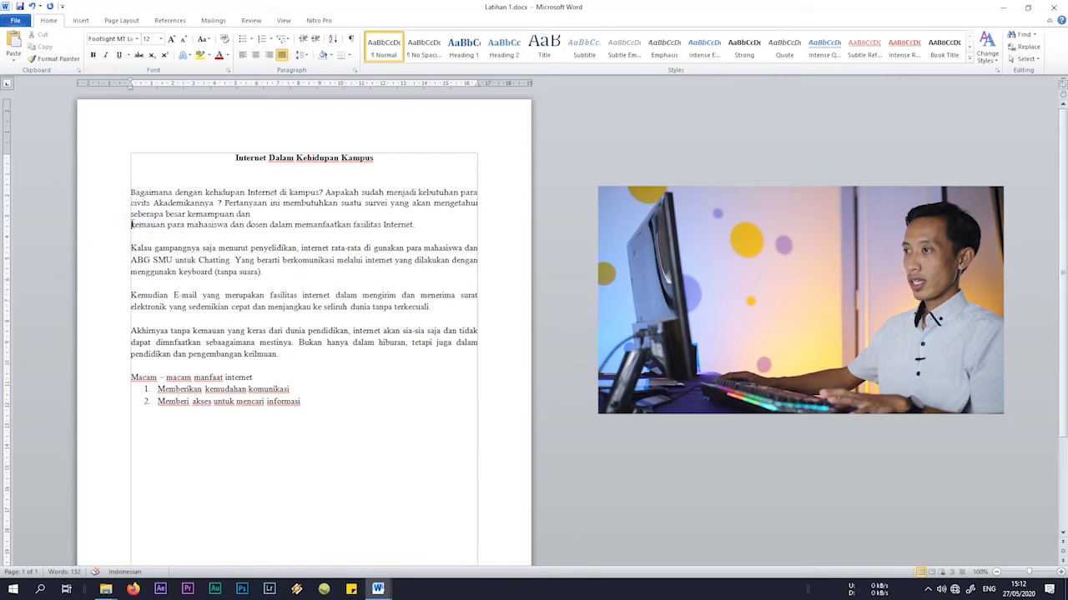
pyautogui.press('BackSpace')
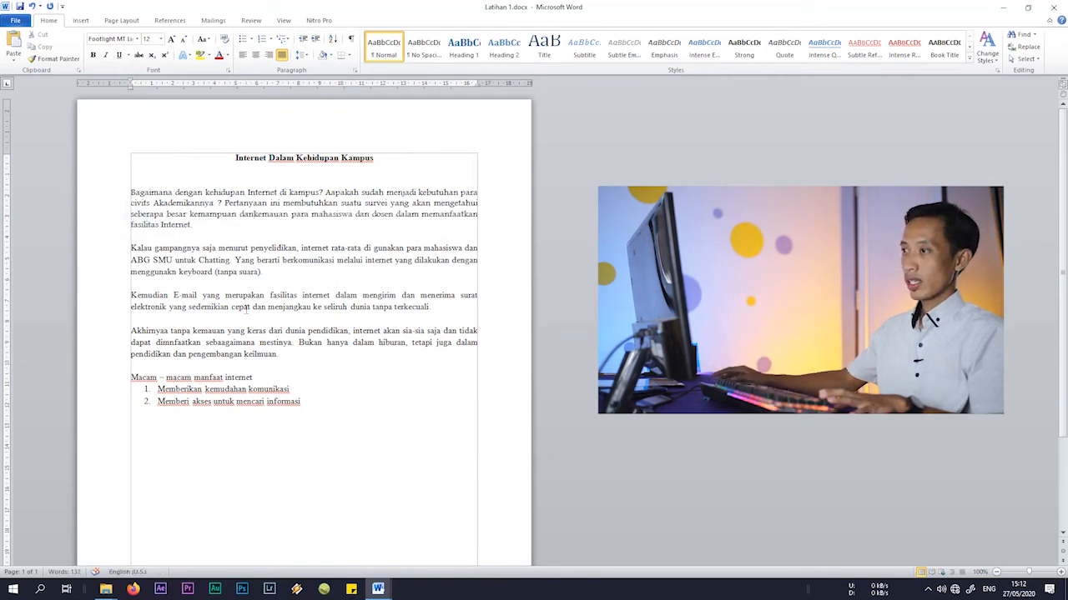
# - Change the font of the whole pasted paragraph to Times New Roman
pyautogui.tripleClick(194, 224)
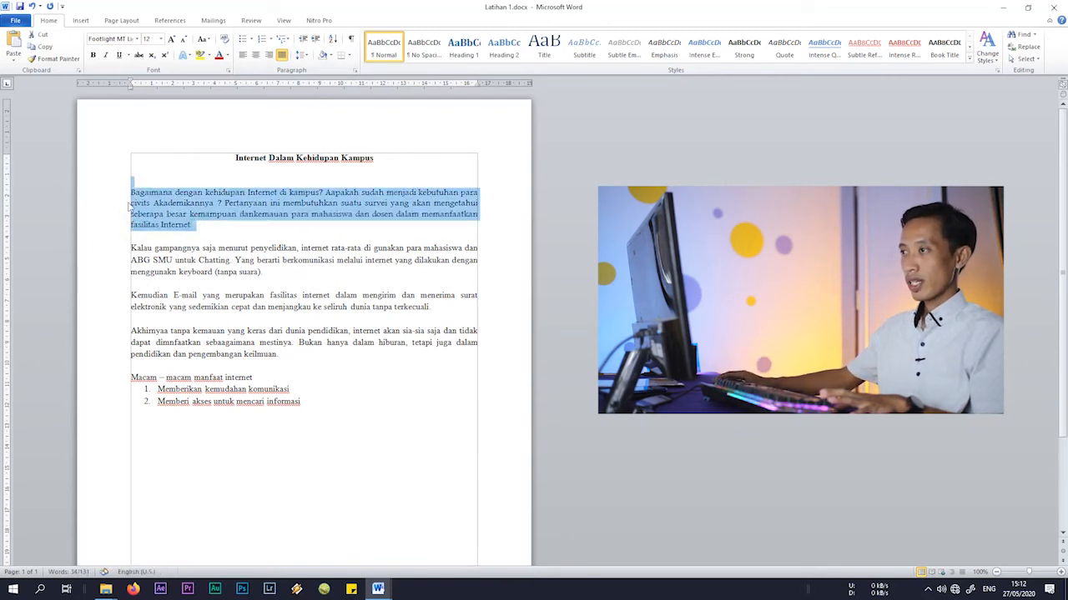
pyautogui.click(131, 208)
pyautogui.keyDown('shift'); pyautogui.click(200, 225); pyautogui.keyUp('shift')
pyautogui.moveTo(200, 225); pyautogui.dragTo(130, 192)
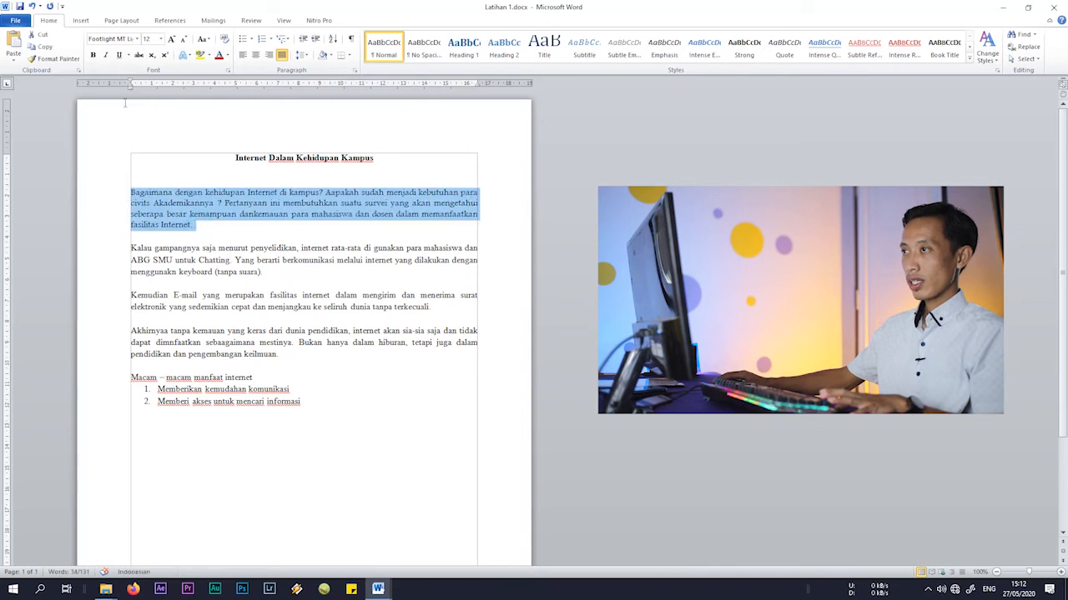
pyautogui.click(136, 39)
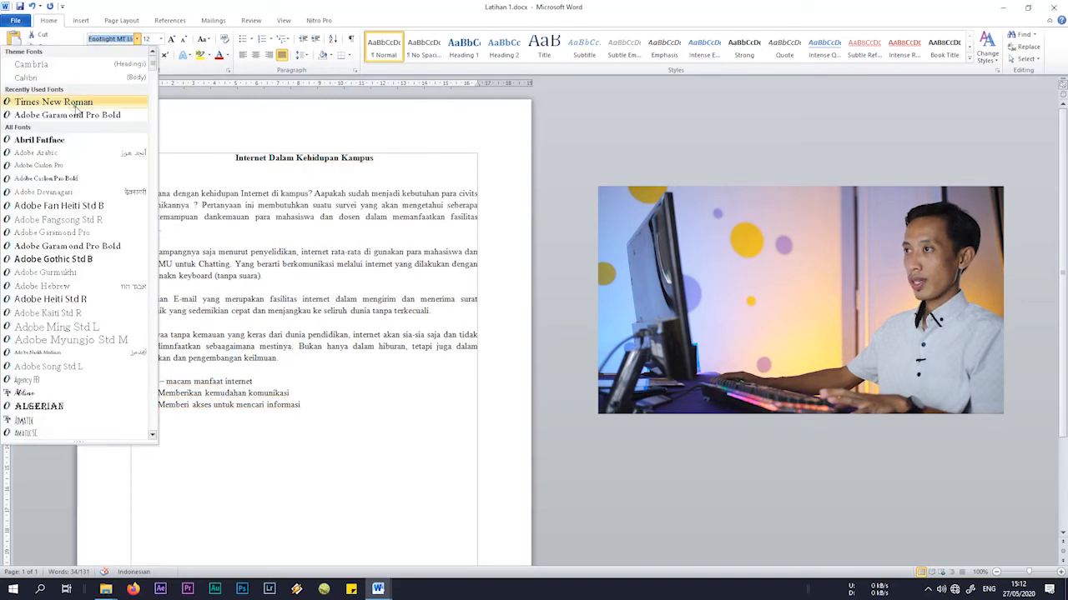
pyautogui.click(87, 100)
# - Remove the space before the question mark after "Akademikannya" and save the changes to Latihan 1.docx
pyautogui.click(217, 234)
pyautogui.click(195, 204)
pyautogui.press('BackSpace')
pyautogui.press('BackSpace')
pyautogui.write('?')
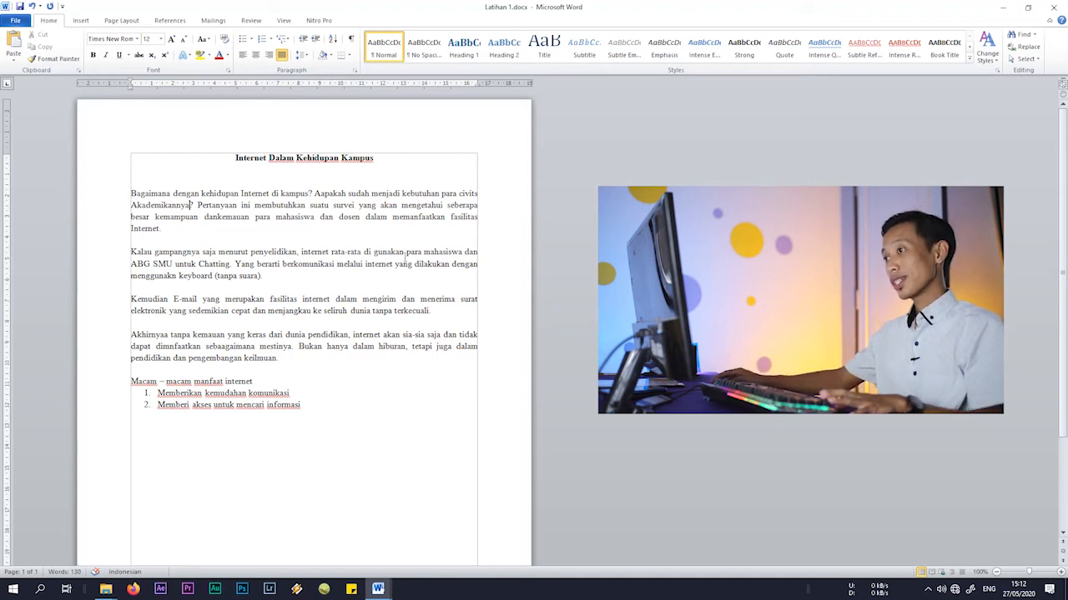
pyautogui.click(16, 22)
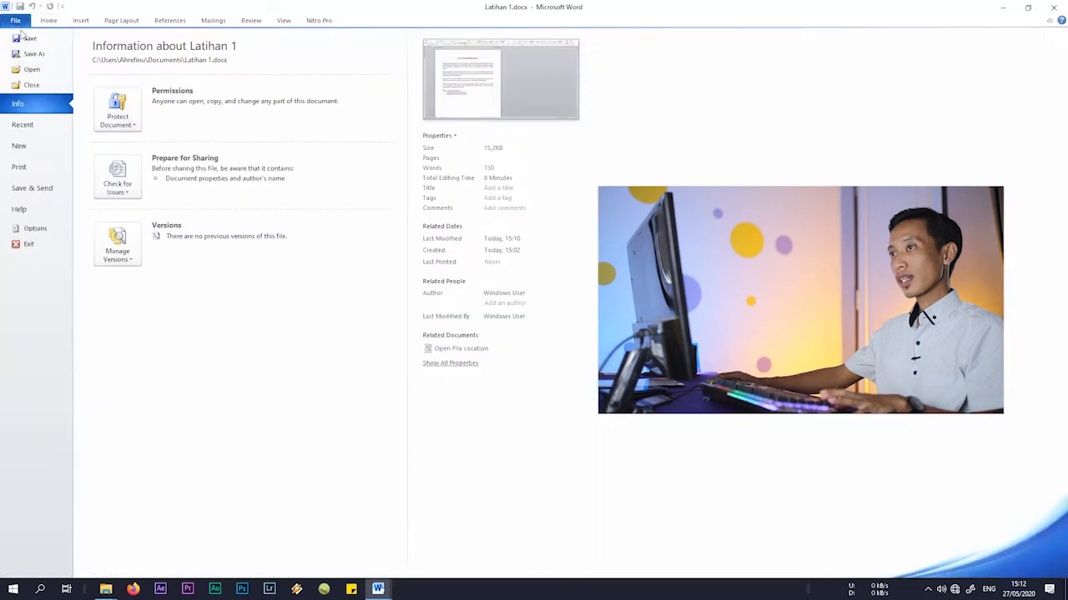
pyautogui.click(26, 42)
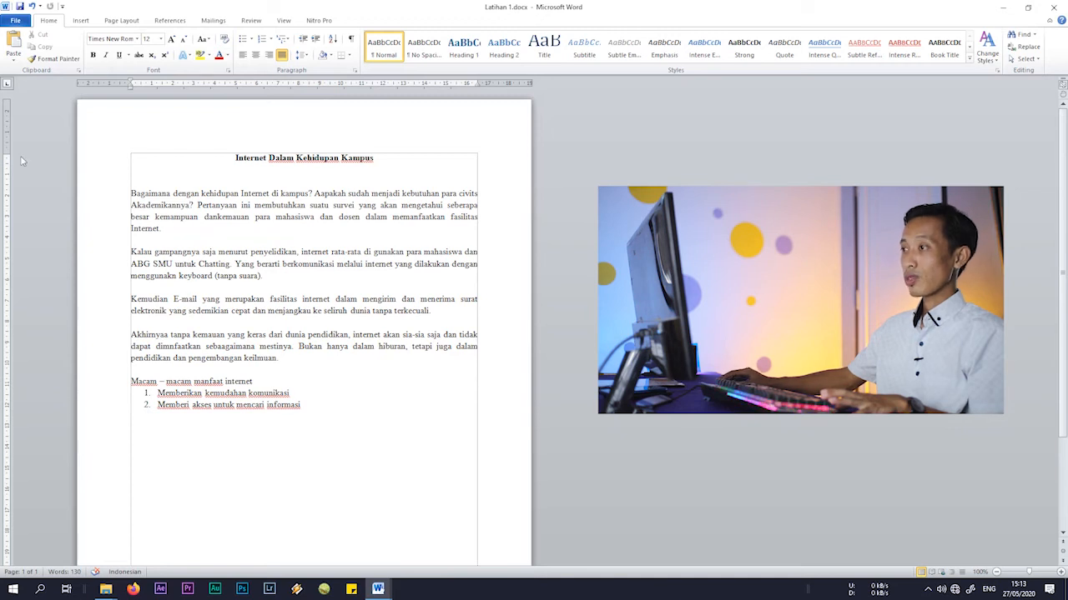
# - Save a separate copy of the document as "Latihan 1 copy" in the Documents folder
pyautogui.click(15, 20)
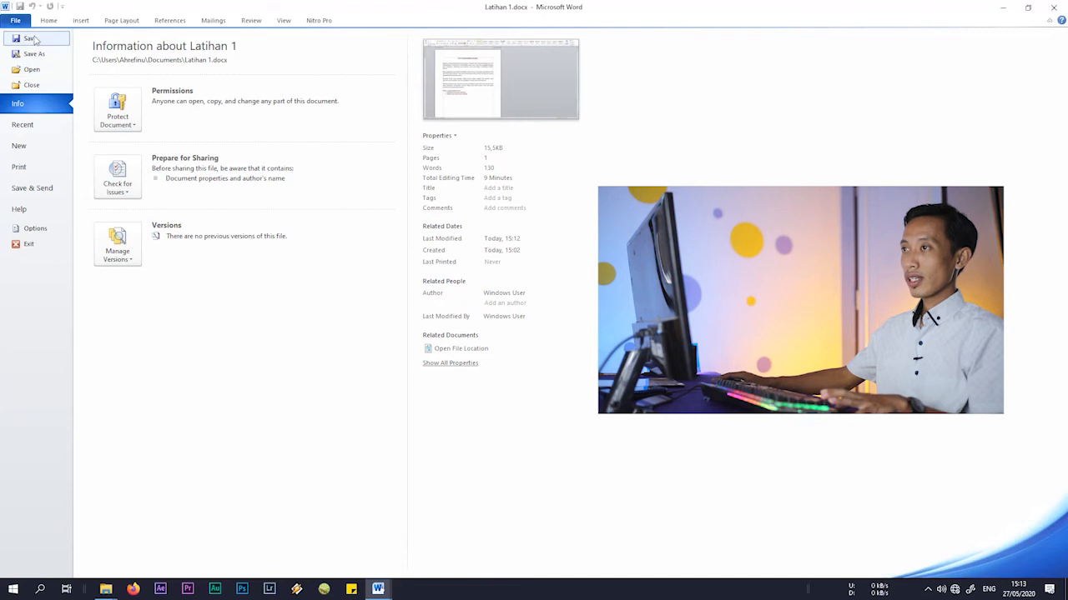
pyautogui.click(35, 55)
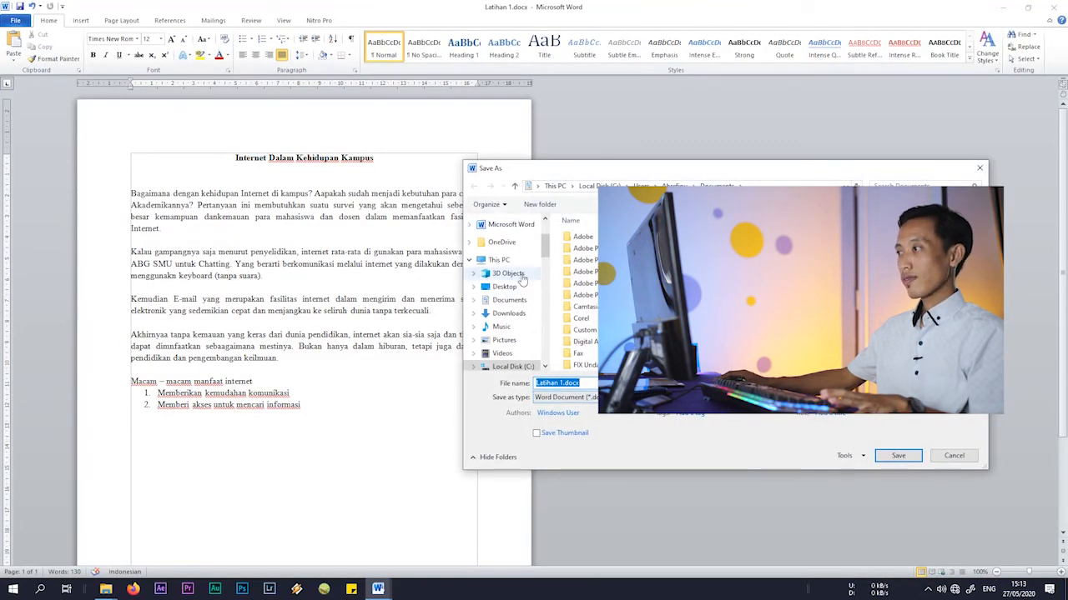
pyautogui.click(509, 300)
pyautogui.click(566, 383)
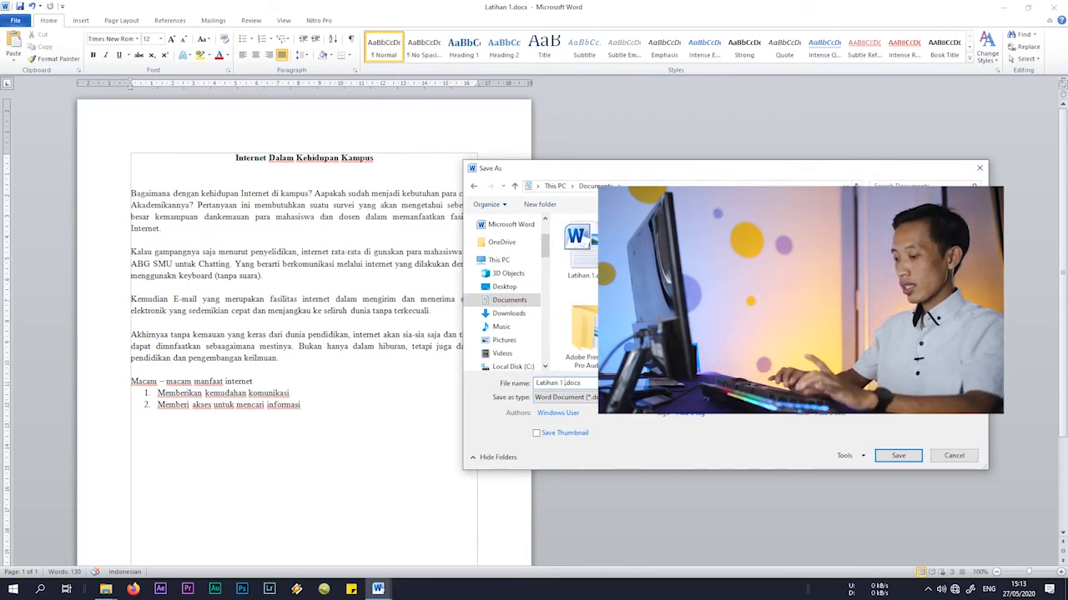
pyautogui.write('cop')
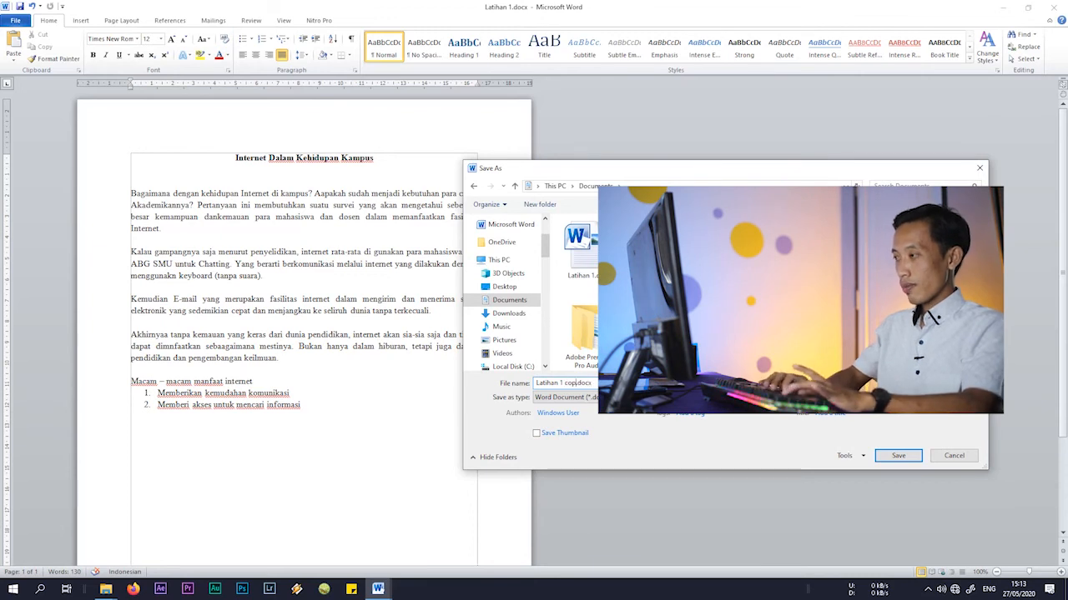
pyautogui.write('y')
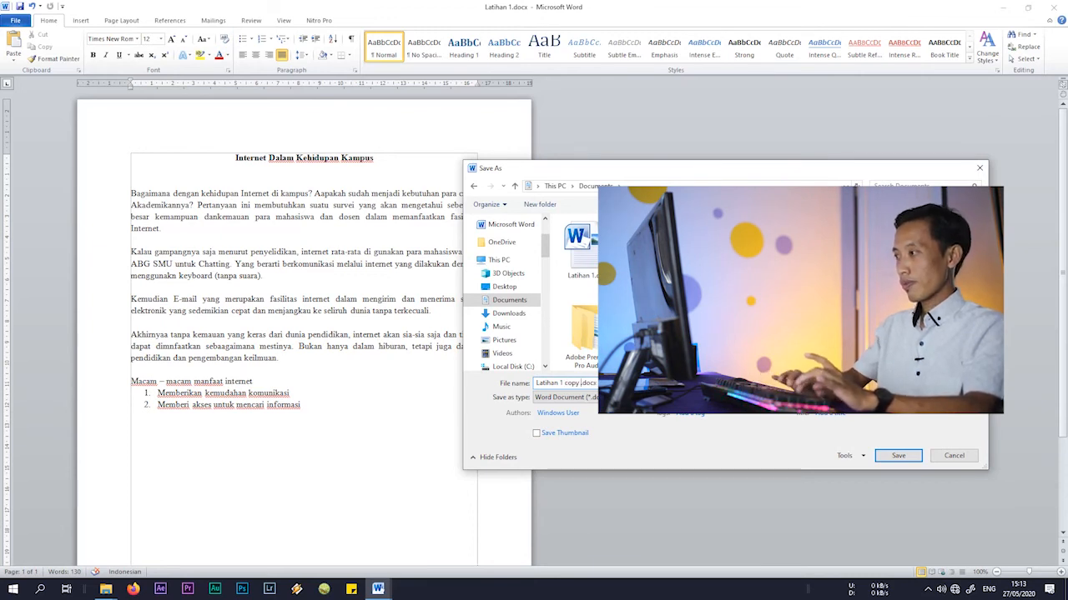
pyautogui.click(906, 457)
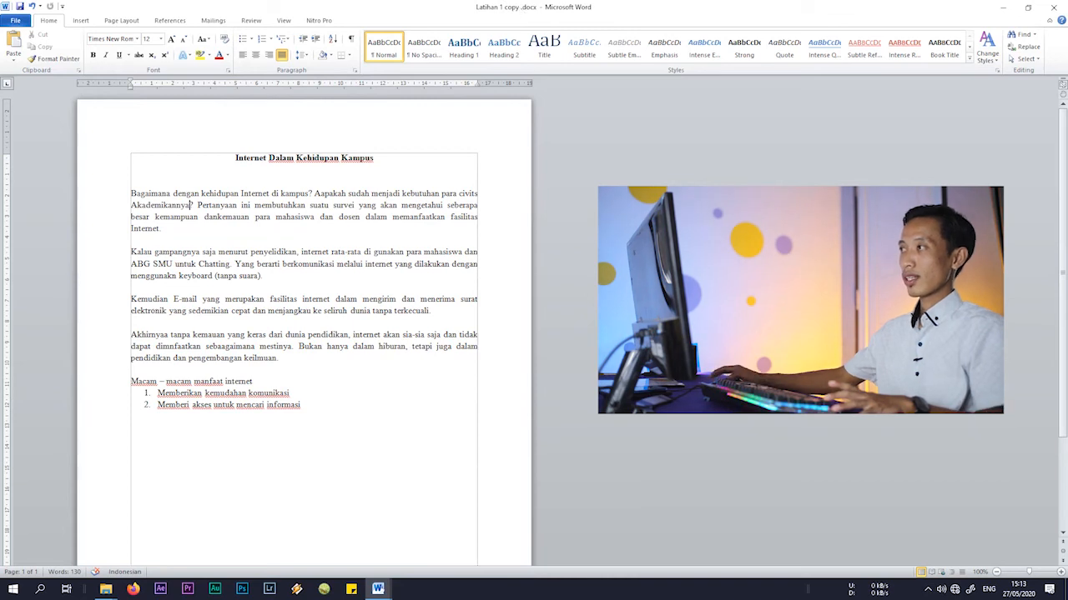
# - Close the copied document and reopen Latihan 1.docx from the Documents folder in File Explorer
pyautogui.click(1062, 7)
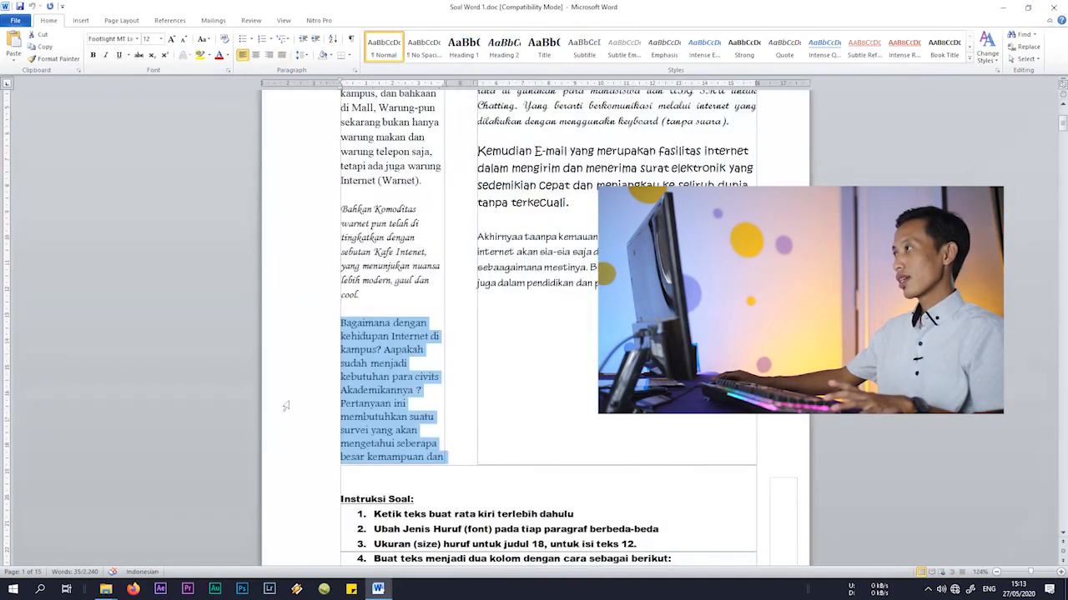
pyautogui.moveTo(109, 590)
pyautogui.click(155, 534)
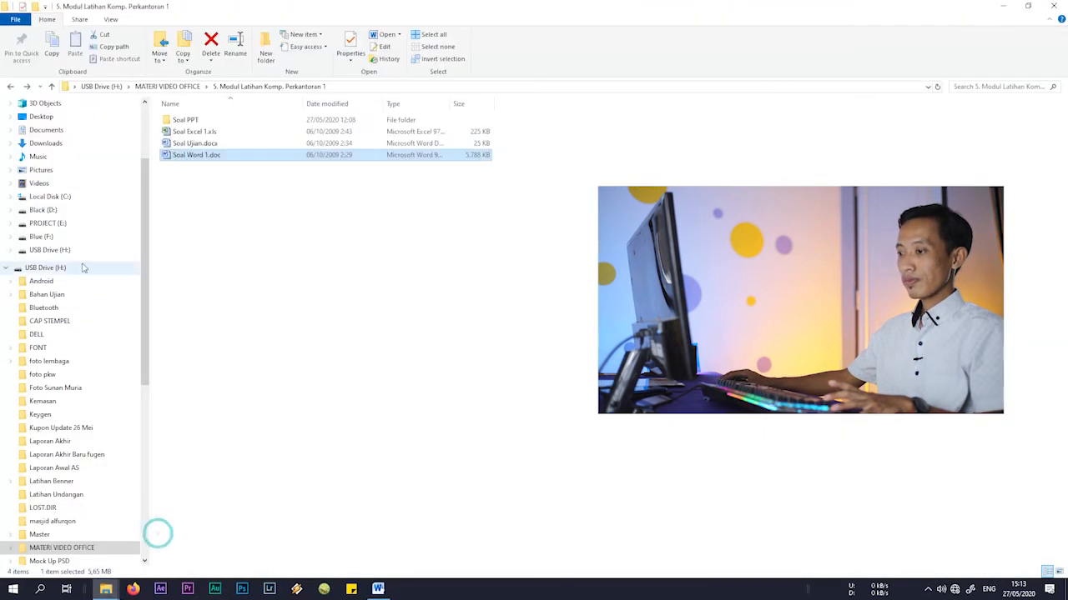
pyautogui.click(39, 130)
pyautogui.scroll(-15, 455, 246)
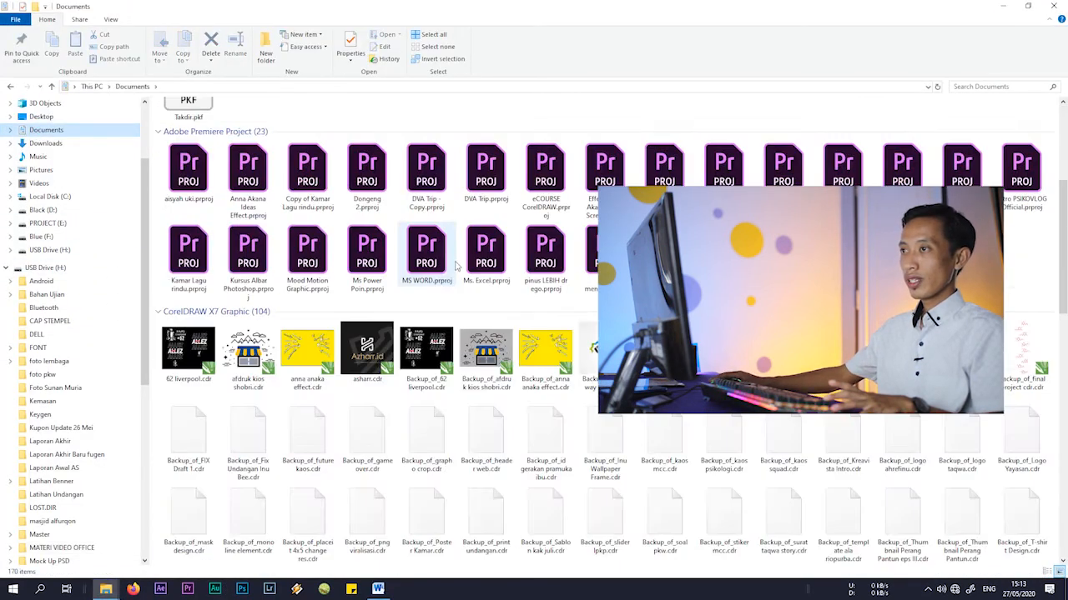
pyautogui.scroll(1, 464, 293)
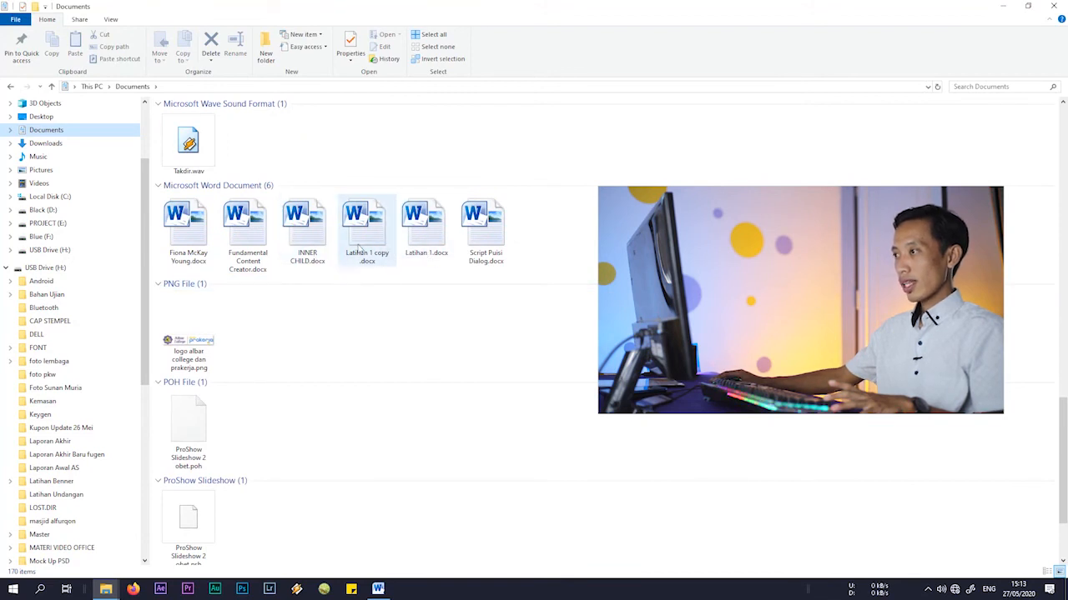
pyautogui.doubleClick(425, 242)
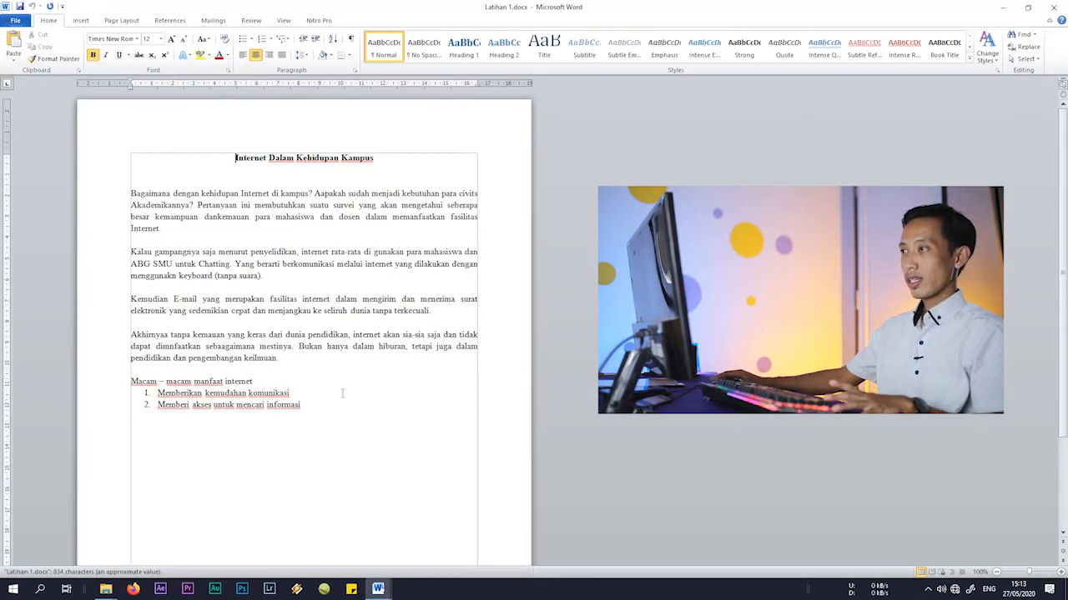
# - Open Latihan 1 copy.docx from the Documents folder in File Explorer and compare its text with Latihan 1.docx
pyautogui.scroll(-3, 291, 334)
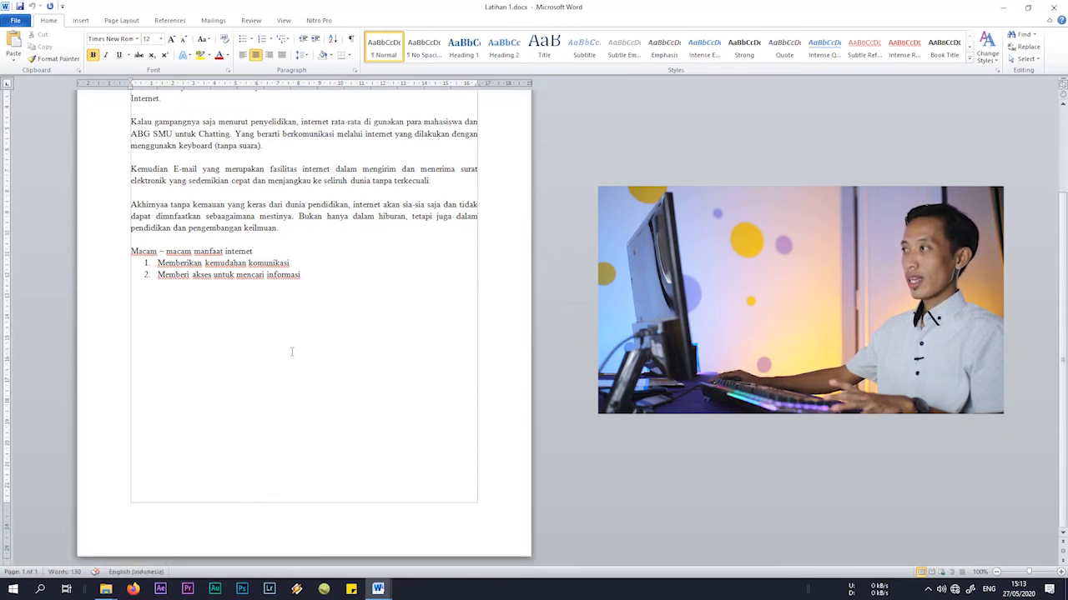
pyautogui.scroll(3, 291, 351)
pyautogui.click(106, 590)
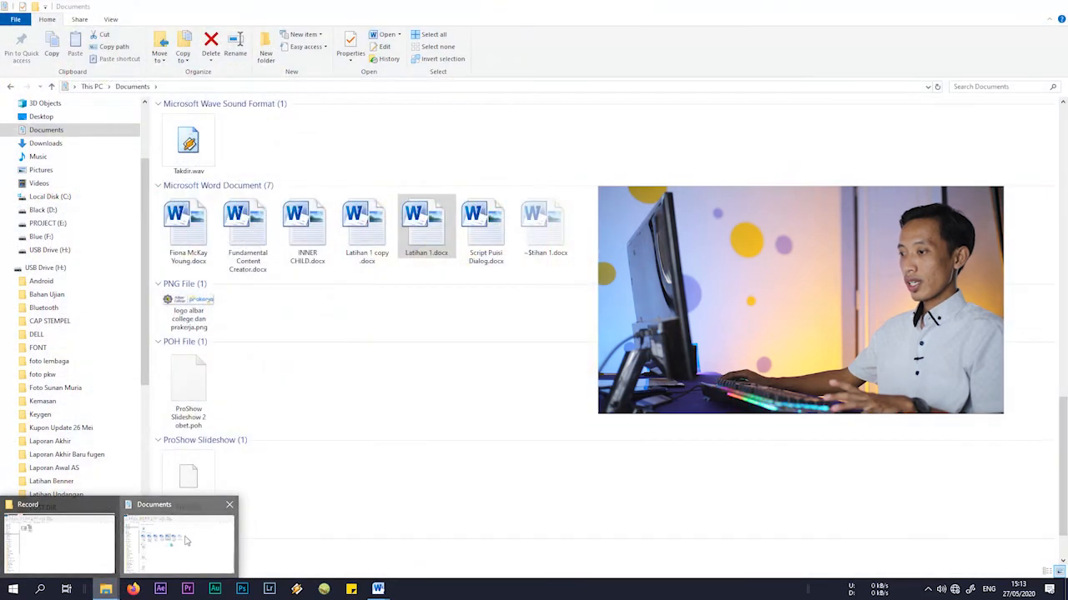
pyautogui.click(166, 544)
pyautogui.doubleClick(372, 242)
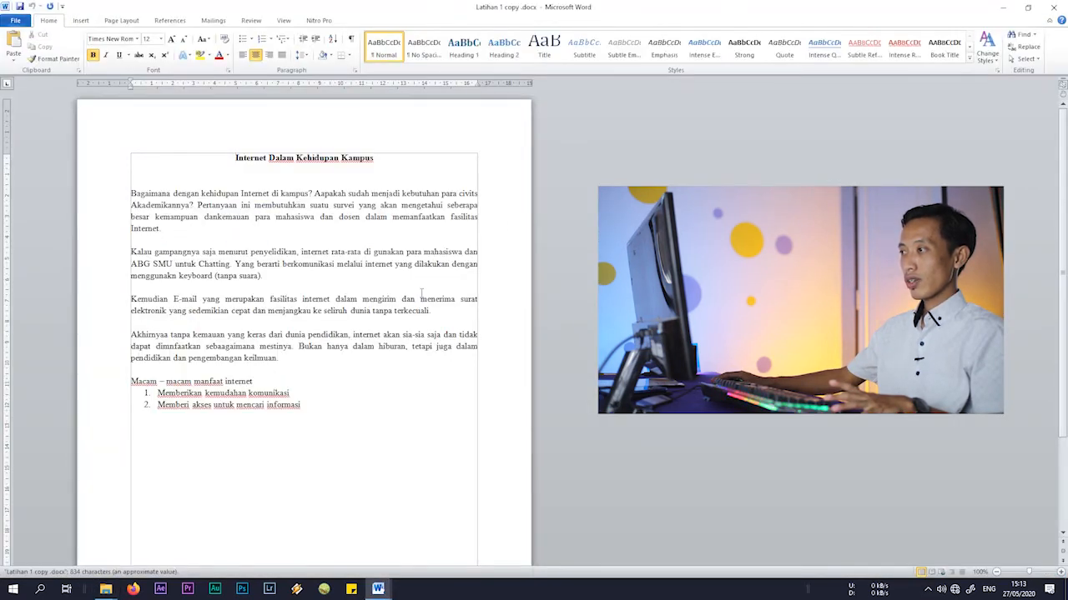
pyautogui.scroll(-1, 358, 404)
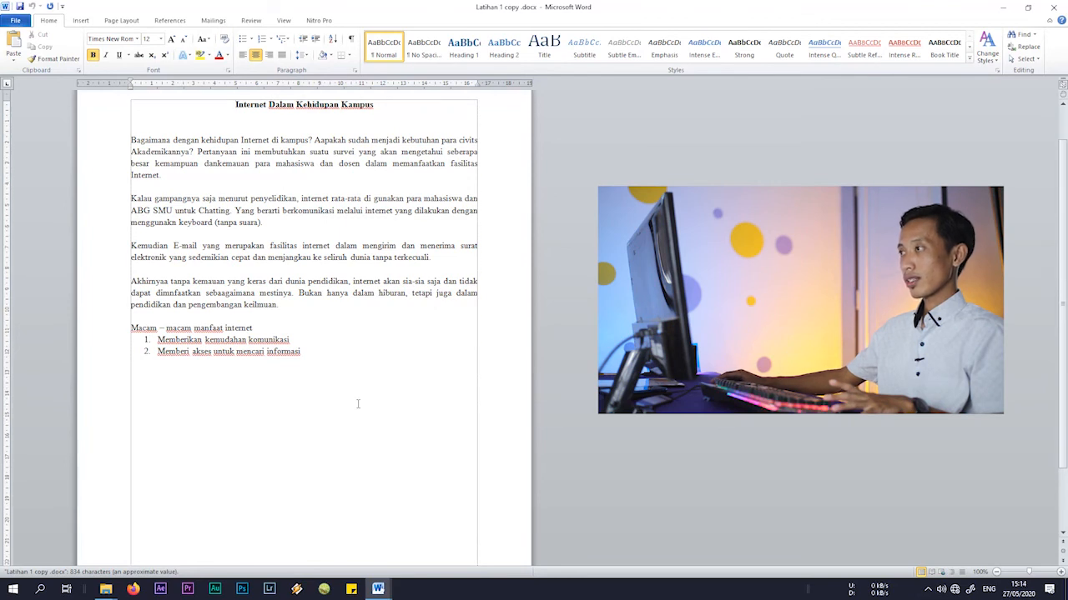
pyautogui.scroll(1, 358, 404)
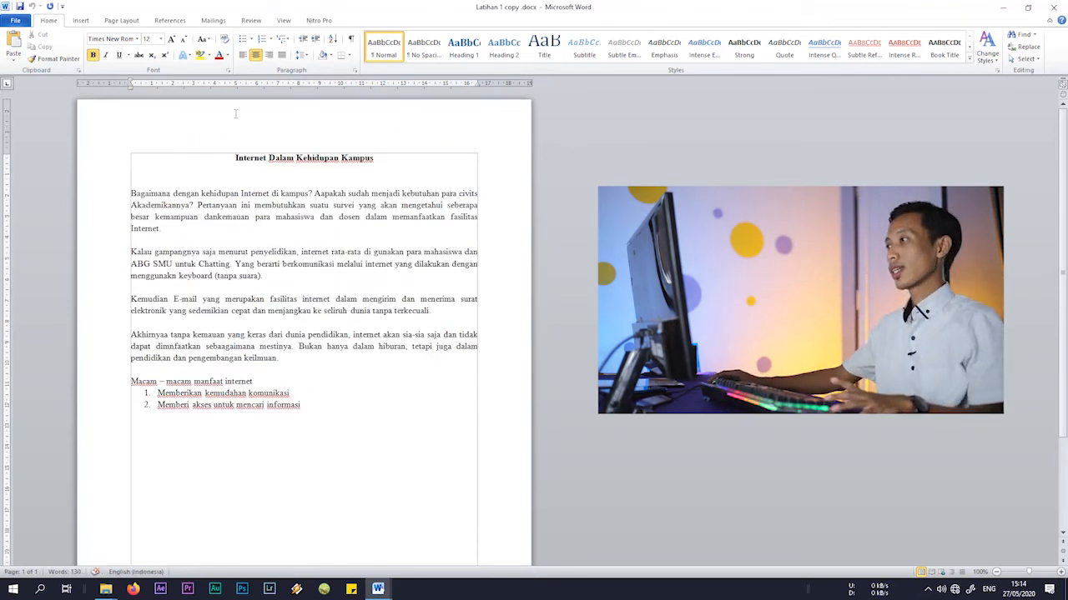
# - Close Latihan 1 copy.docx and return to the open Latihan 1.docx in Word
pyautogui.click(1053, 7)
pyautogui.moveTo(393, 578)
pyautogui.click(408, 553)
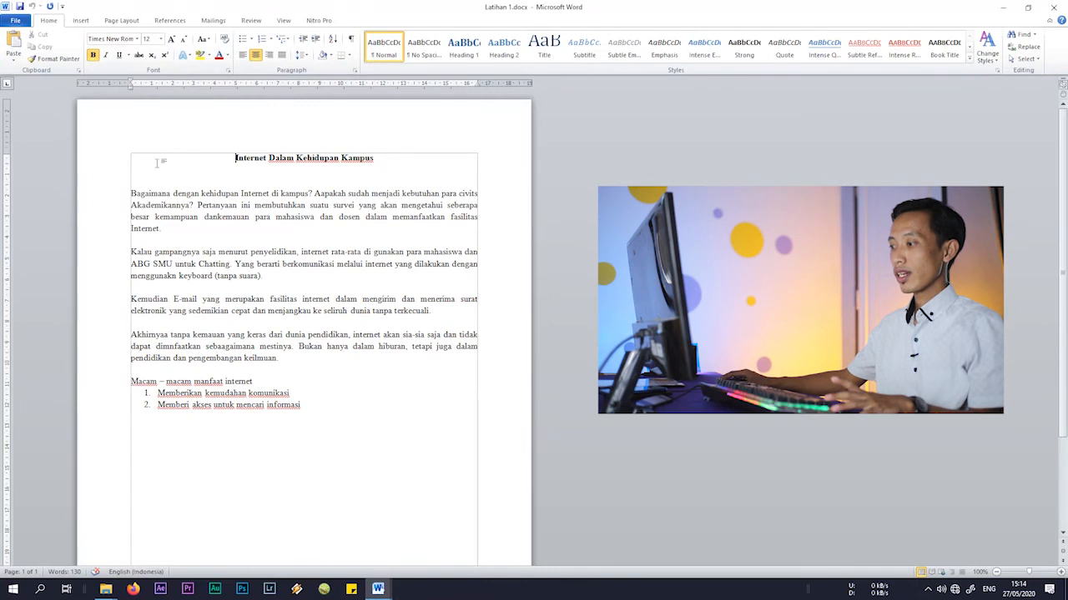
# - Save the document as a PDF named Latihan 1.pdf in the Documents folder
pyautogui.click(13, 22)
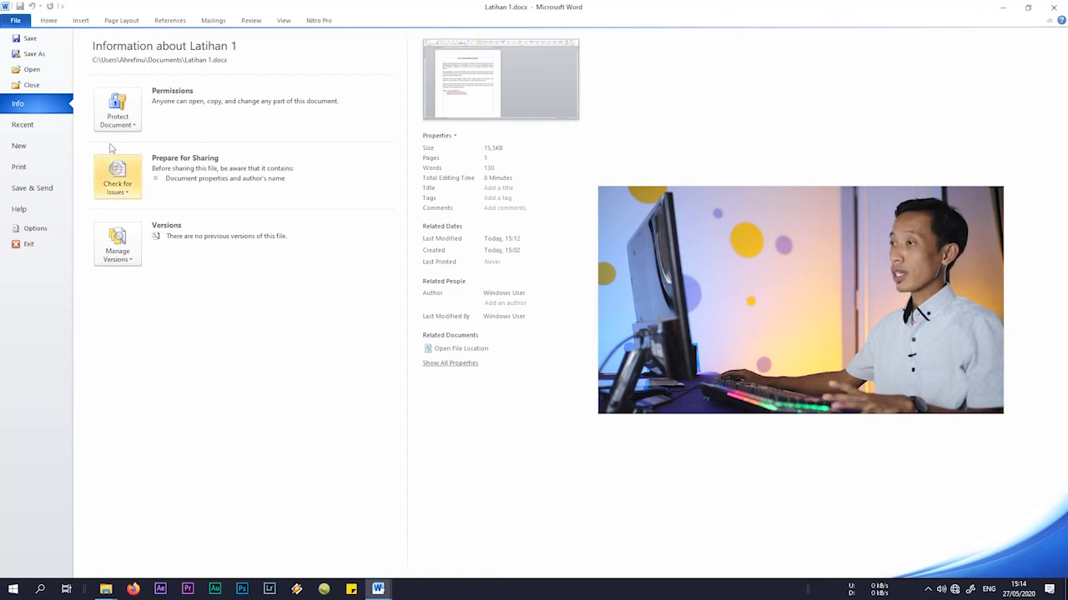
pyautogui.click(34, 53)
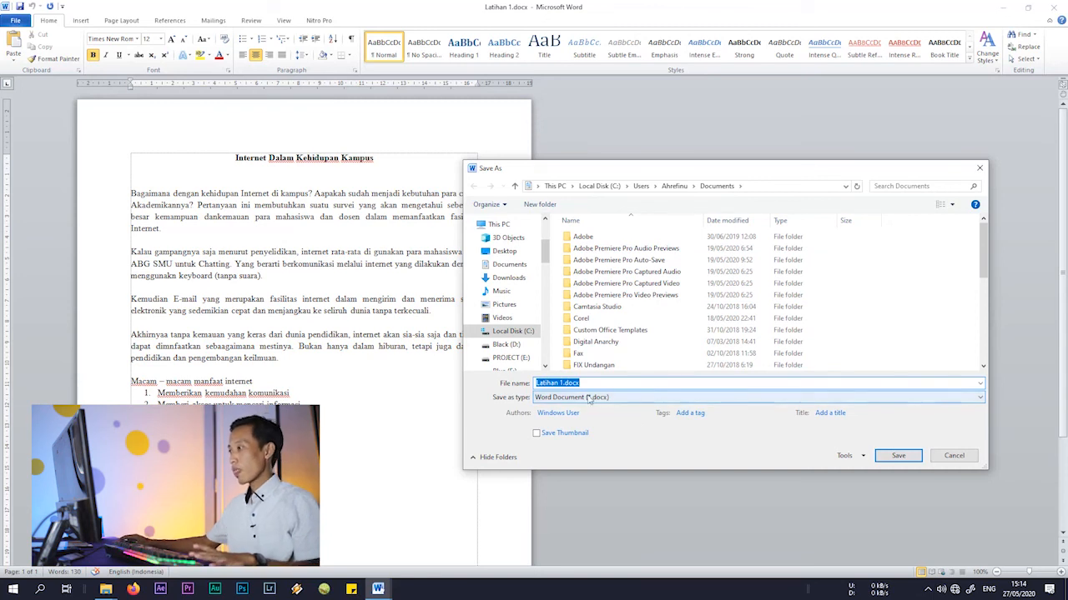
pyautogui.click(854, 398)
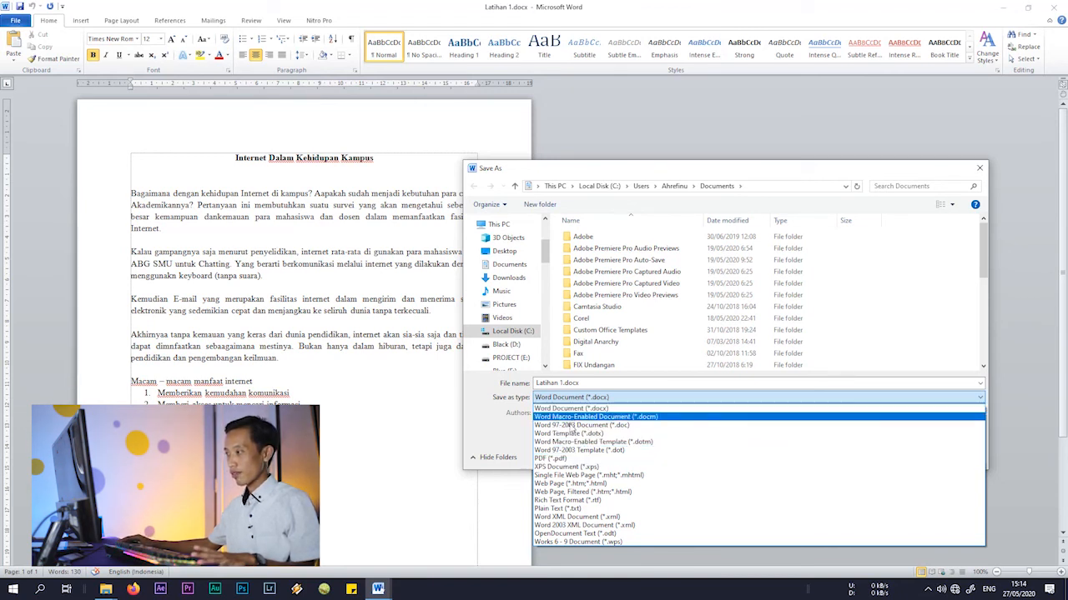
pyautogui.click(568, 459)
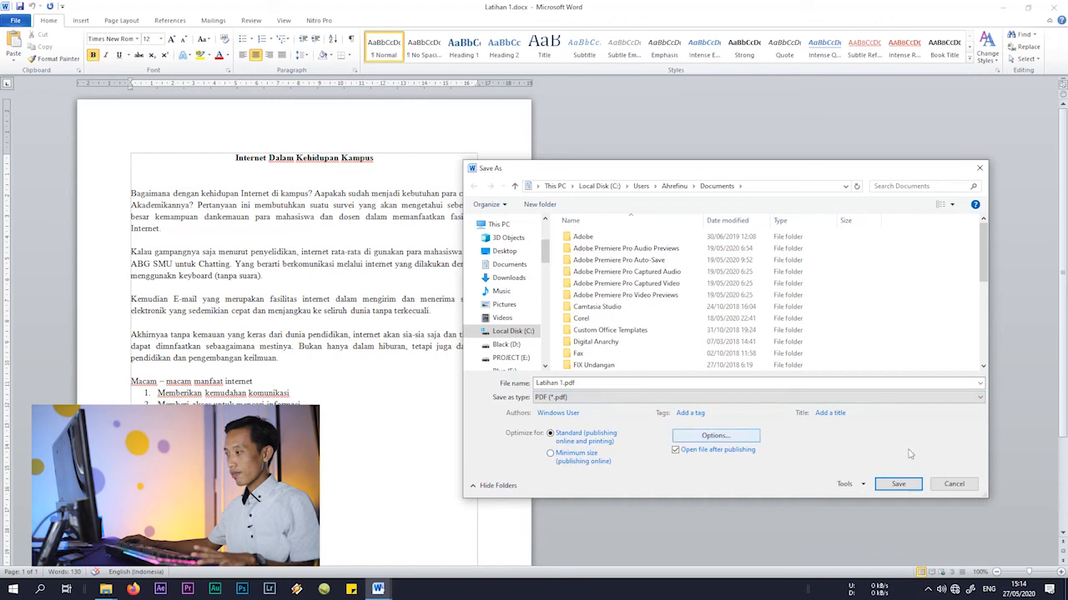
pyautogui.click(898, 485)
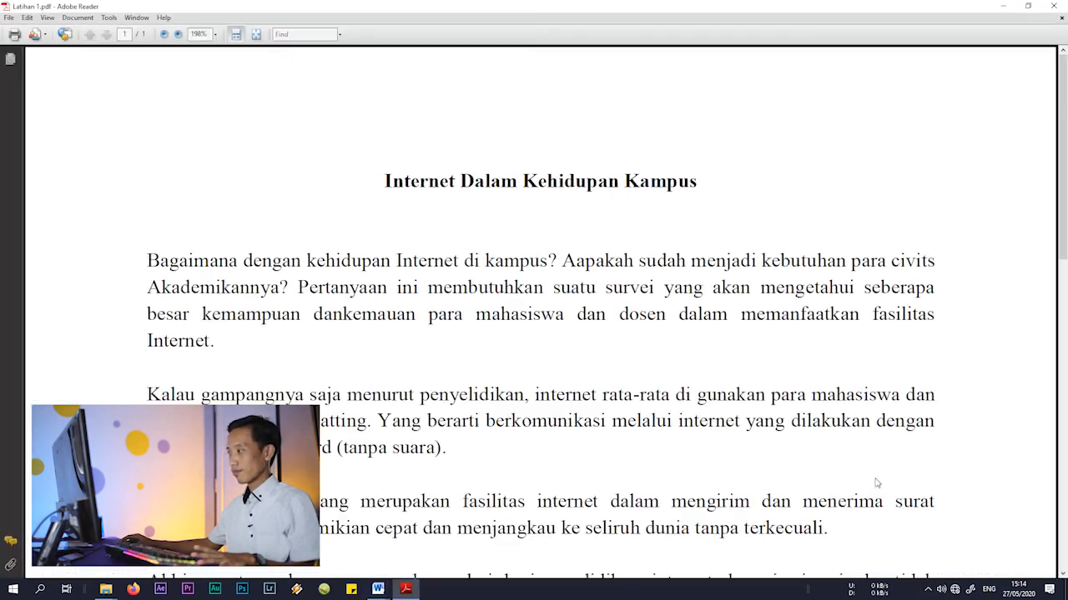
# - Review the exported PDF from beginning to end, and close it along with the Word document
pyautogui.scroll(-10, 608, 167)
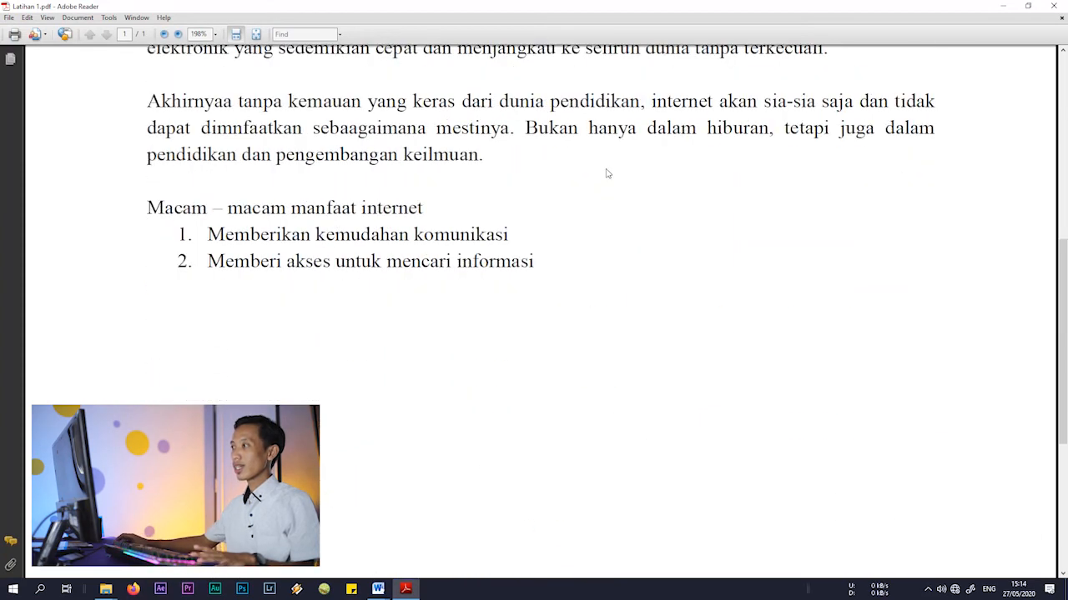
pyautogui.scroll(10, 608, 171)
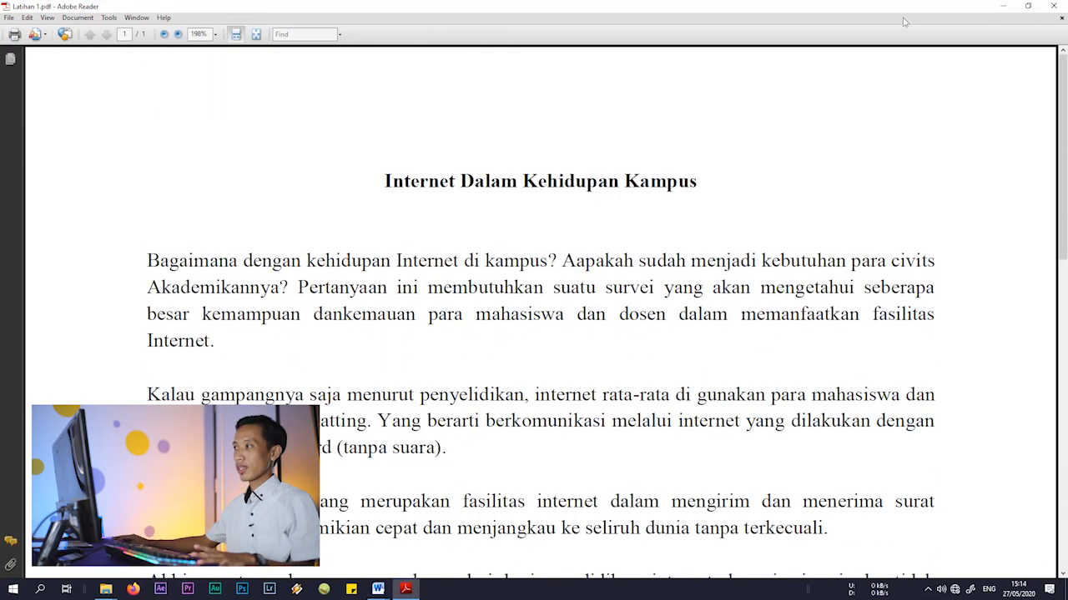
pyautogui.click(1053, 7)
pyautogui.click(1055, 8)
# - Find Latihan 1.pdf among the Adobe Acrobat documents in the Documents folder and open it
pyautogui.click(485, 312)
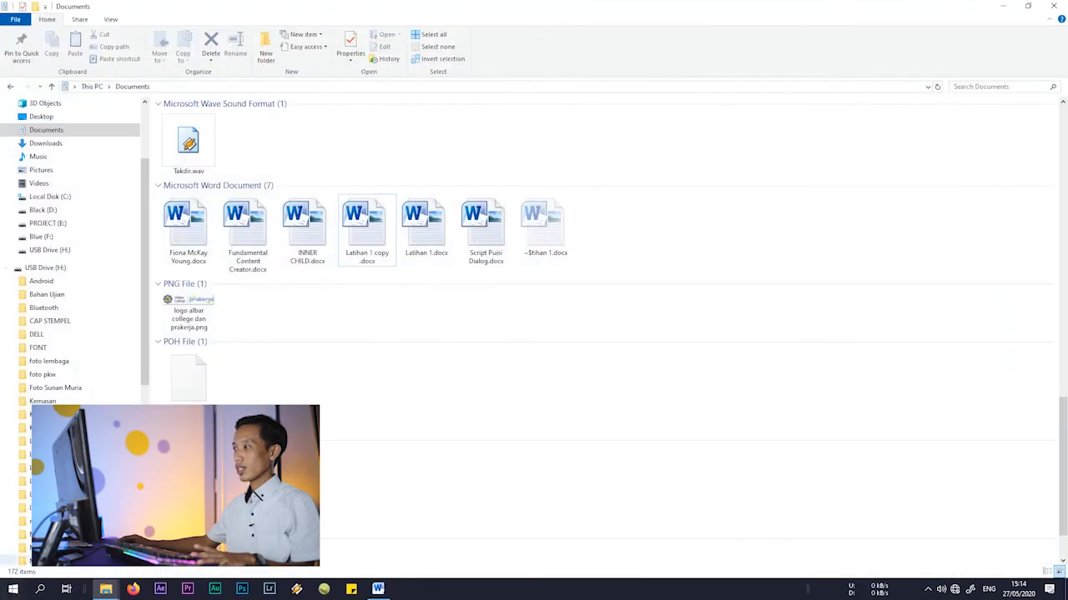
pyautogui.scroll(5, 323, 470)
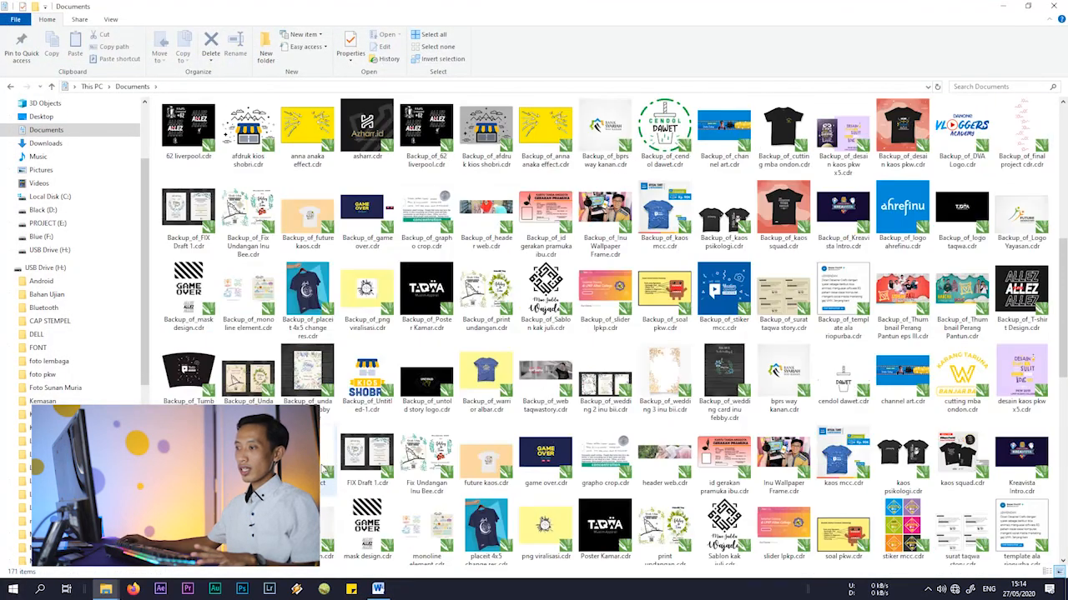
pyautogui.scroll(-6, 367, 397)
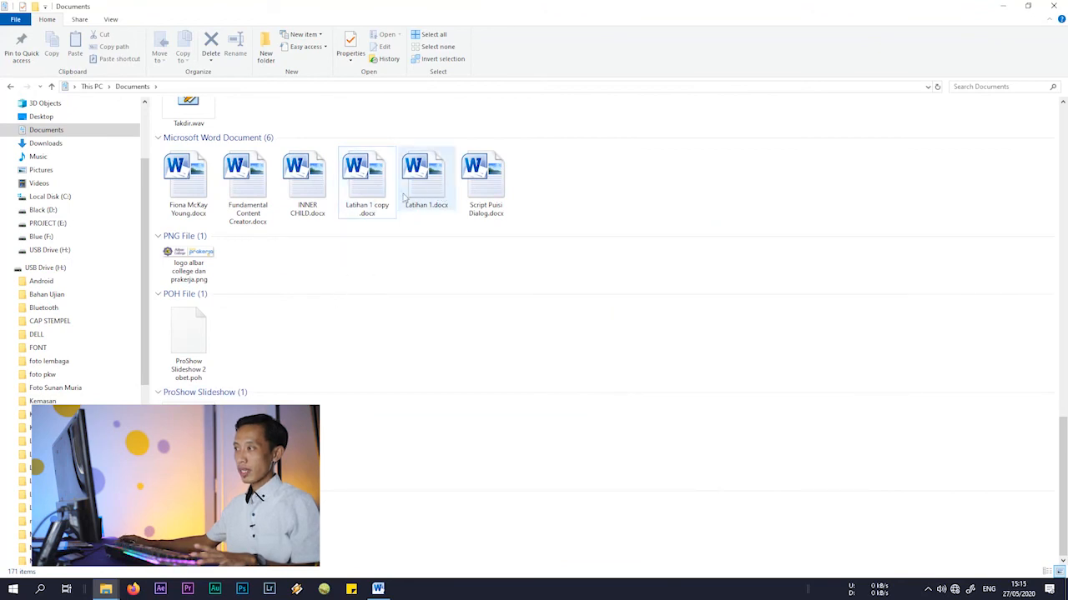
pyautogui.scroll(15, 350, 469)
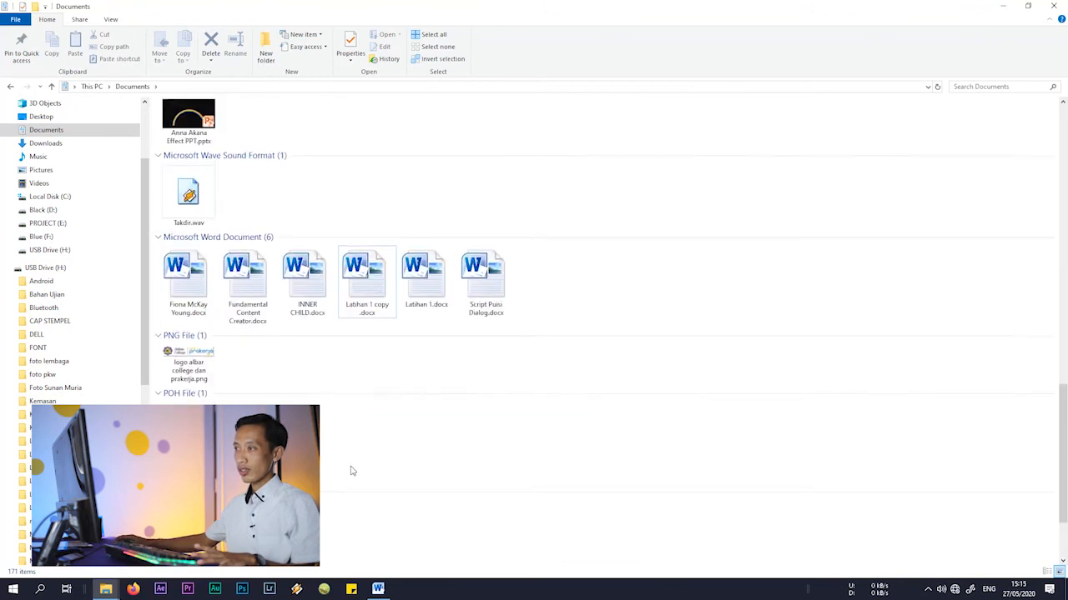
pyautogui.scroll(10, 351, 470)
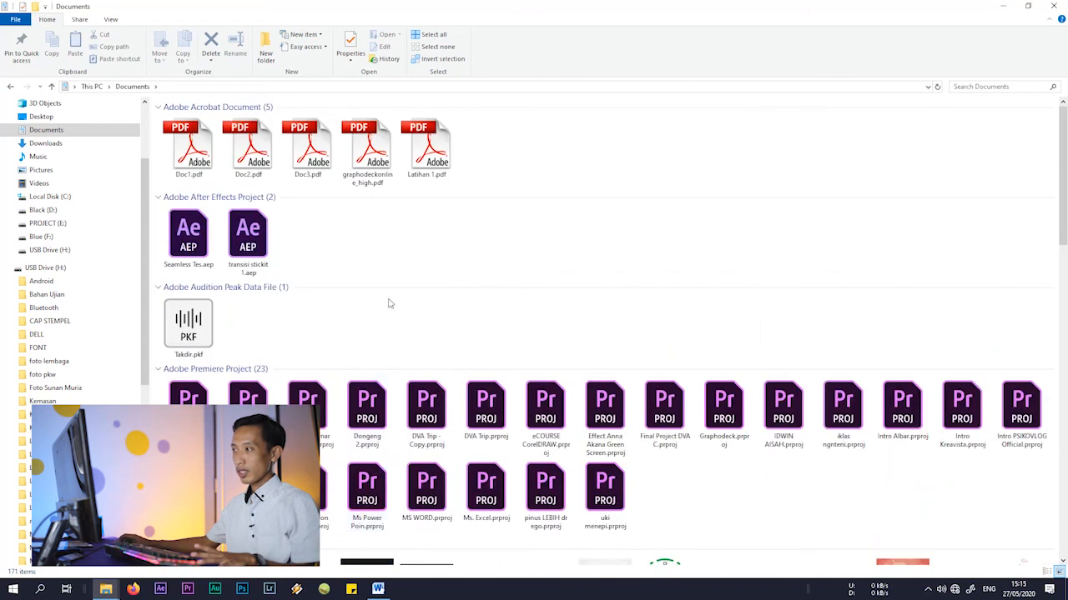
pyautogui.doubleClick(442, 165)
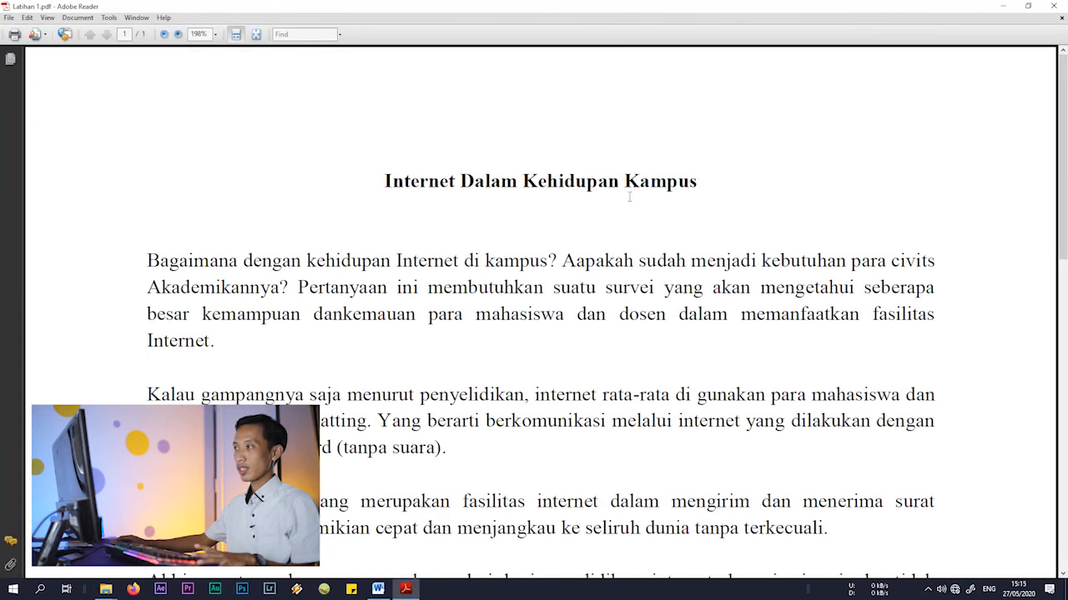
# - Look through the reopened PDF's paragraphs and close it
pyautogui.scroll(-3, 655, 247)
pyautogui.scroll(4, 655, 247)
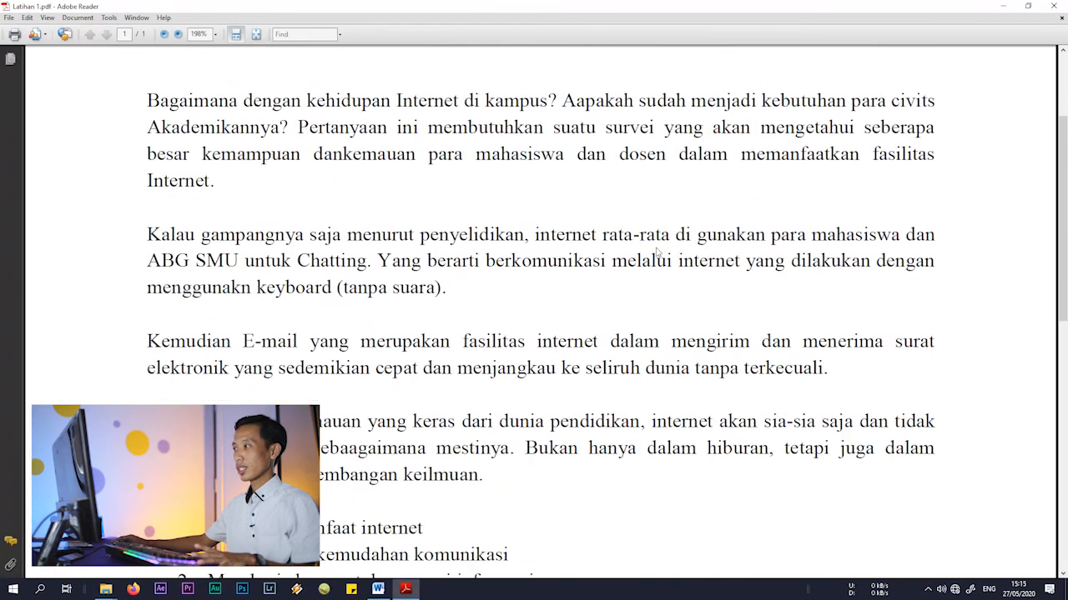
pyautogui.click(1055, 7)
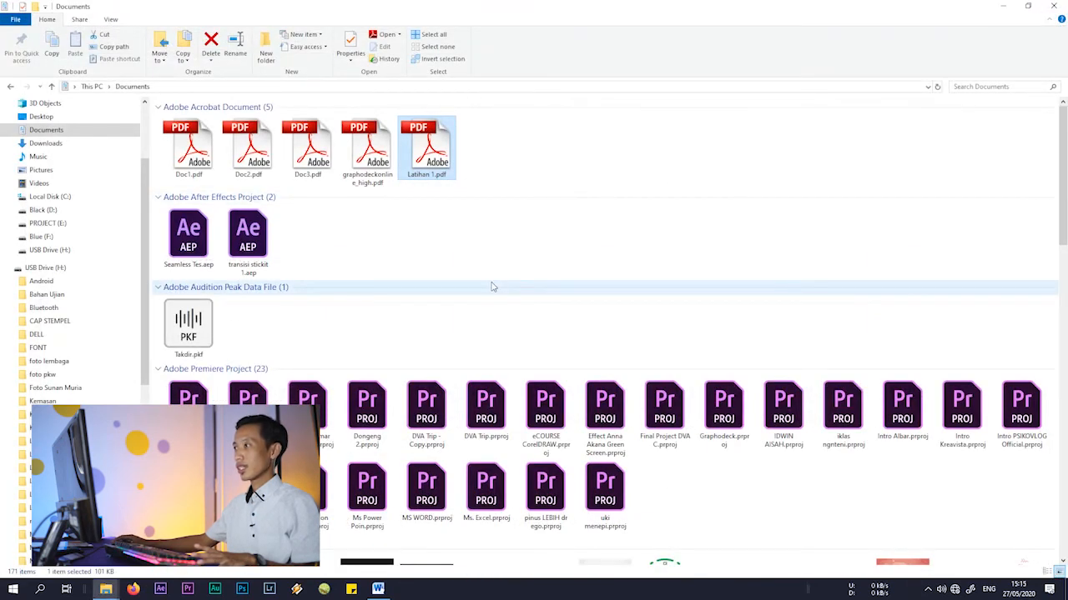